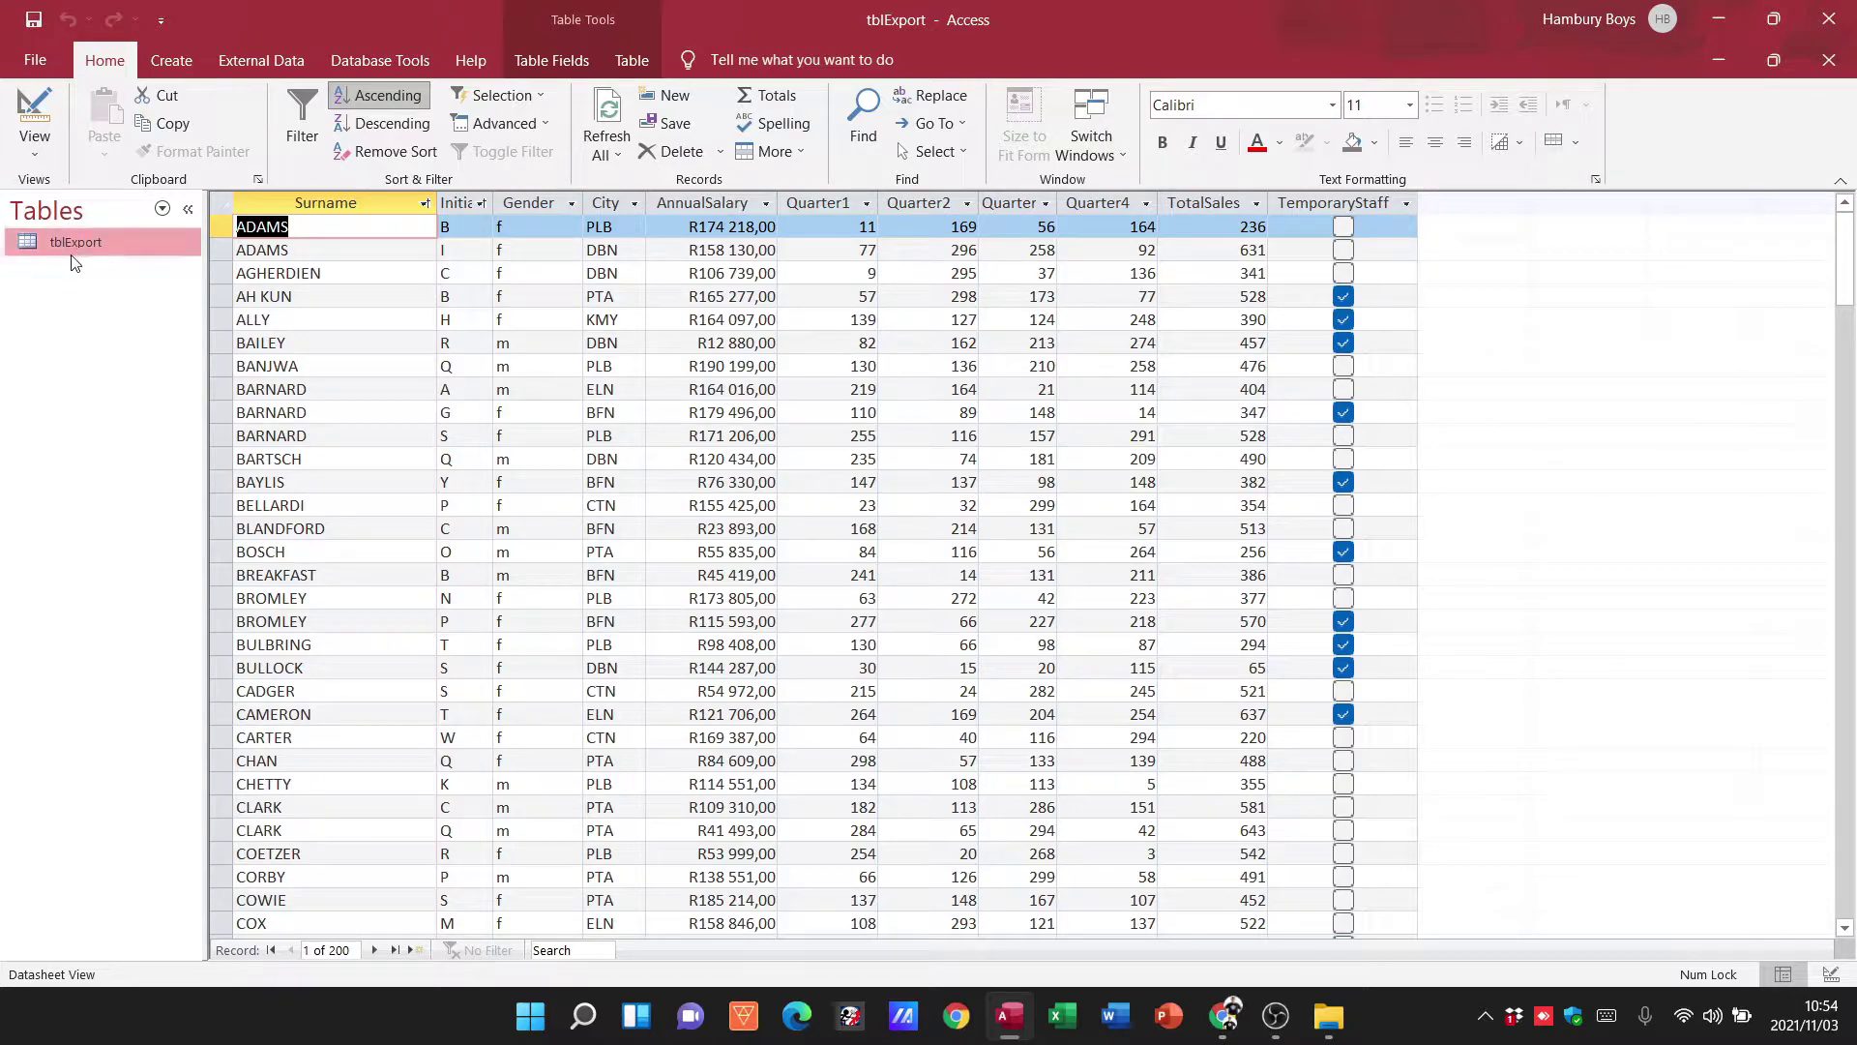
Export tblExport to Excel, targeting a workbook named 'Export Example' on the Desktop
{"action": "right_click", "coordinate": [52, 242]}
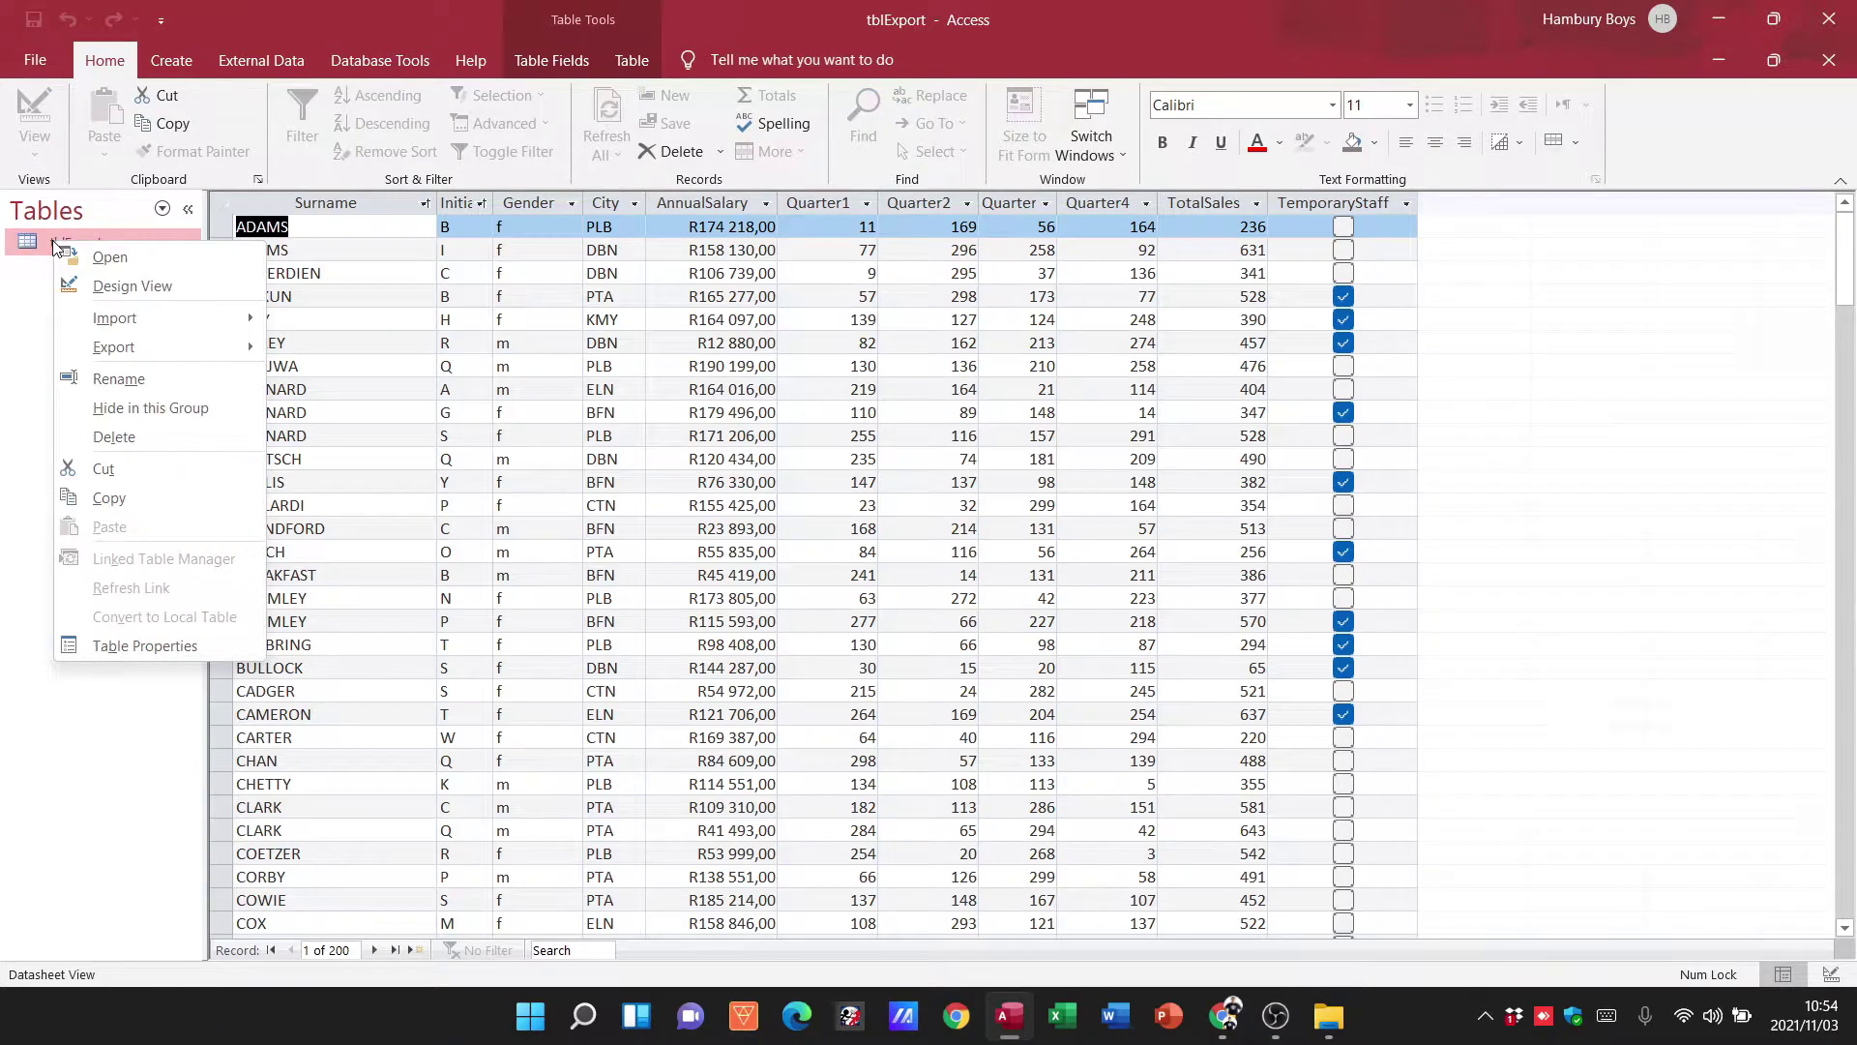
{"action": "mouse_move", "coordinate": [130, 350]}
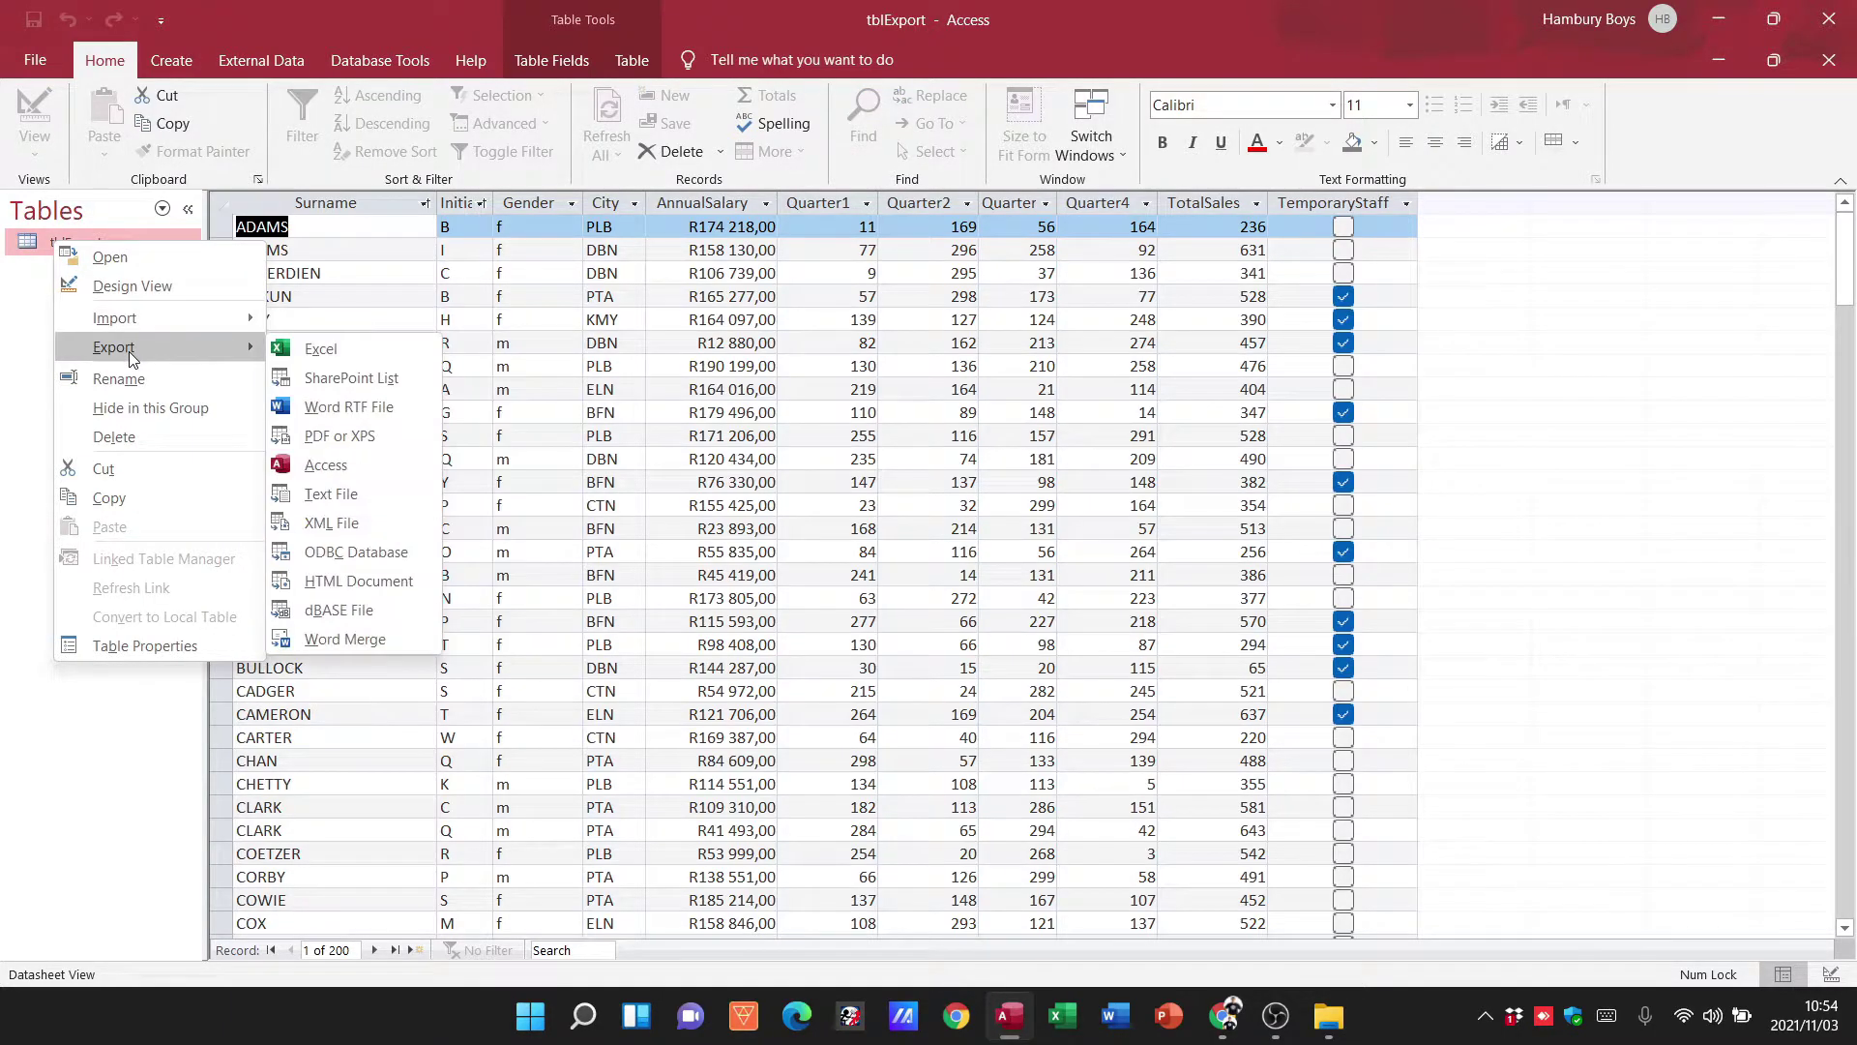
{"action": "left_click", "coordinate": [340, 352]}
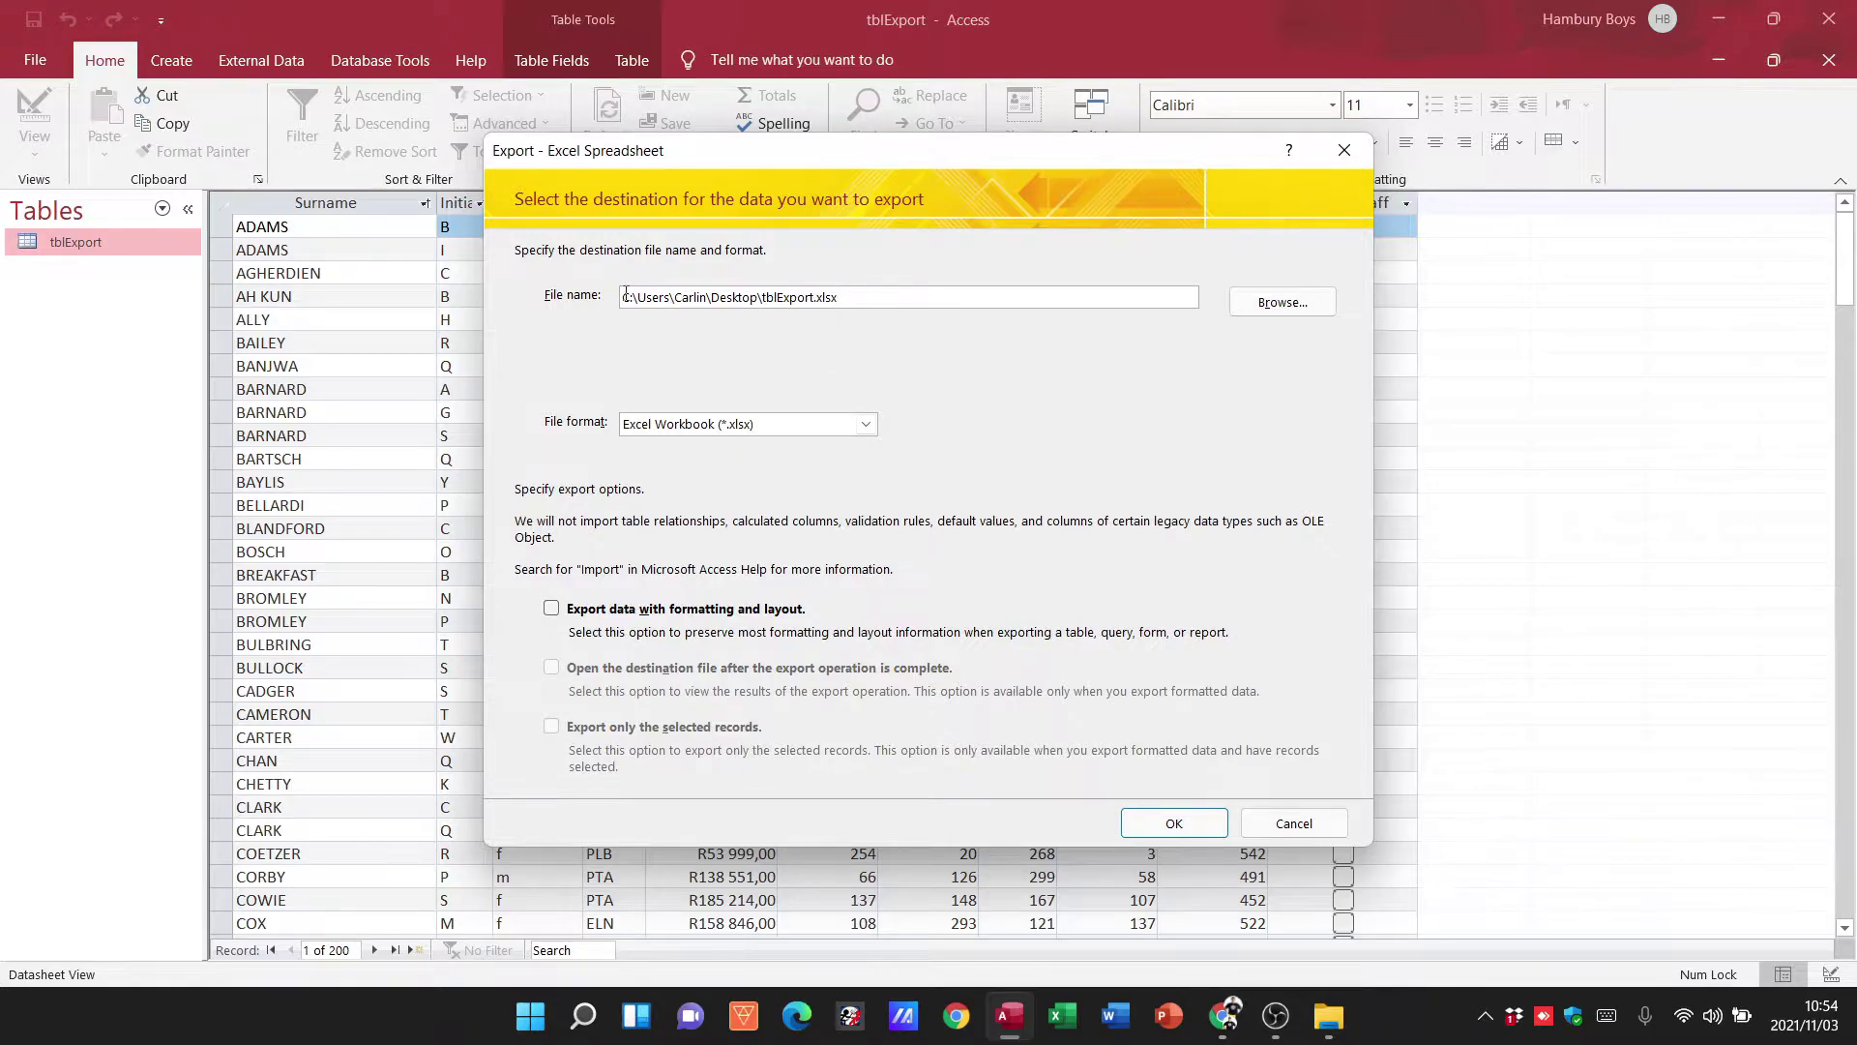
{"action": "left_click", "coordinate": [1257, 304]}
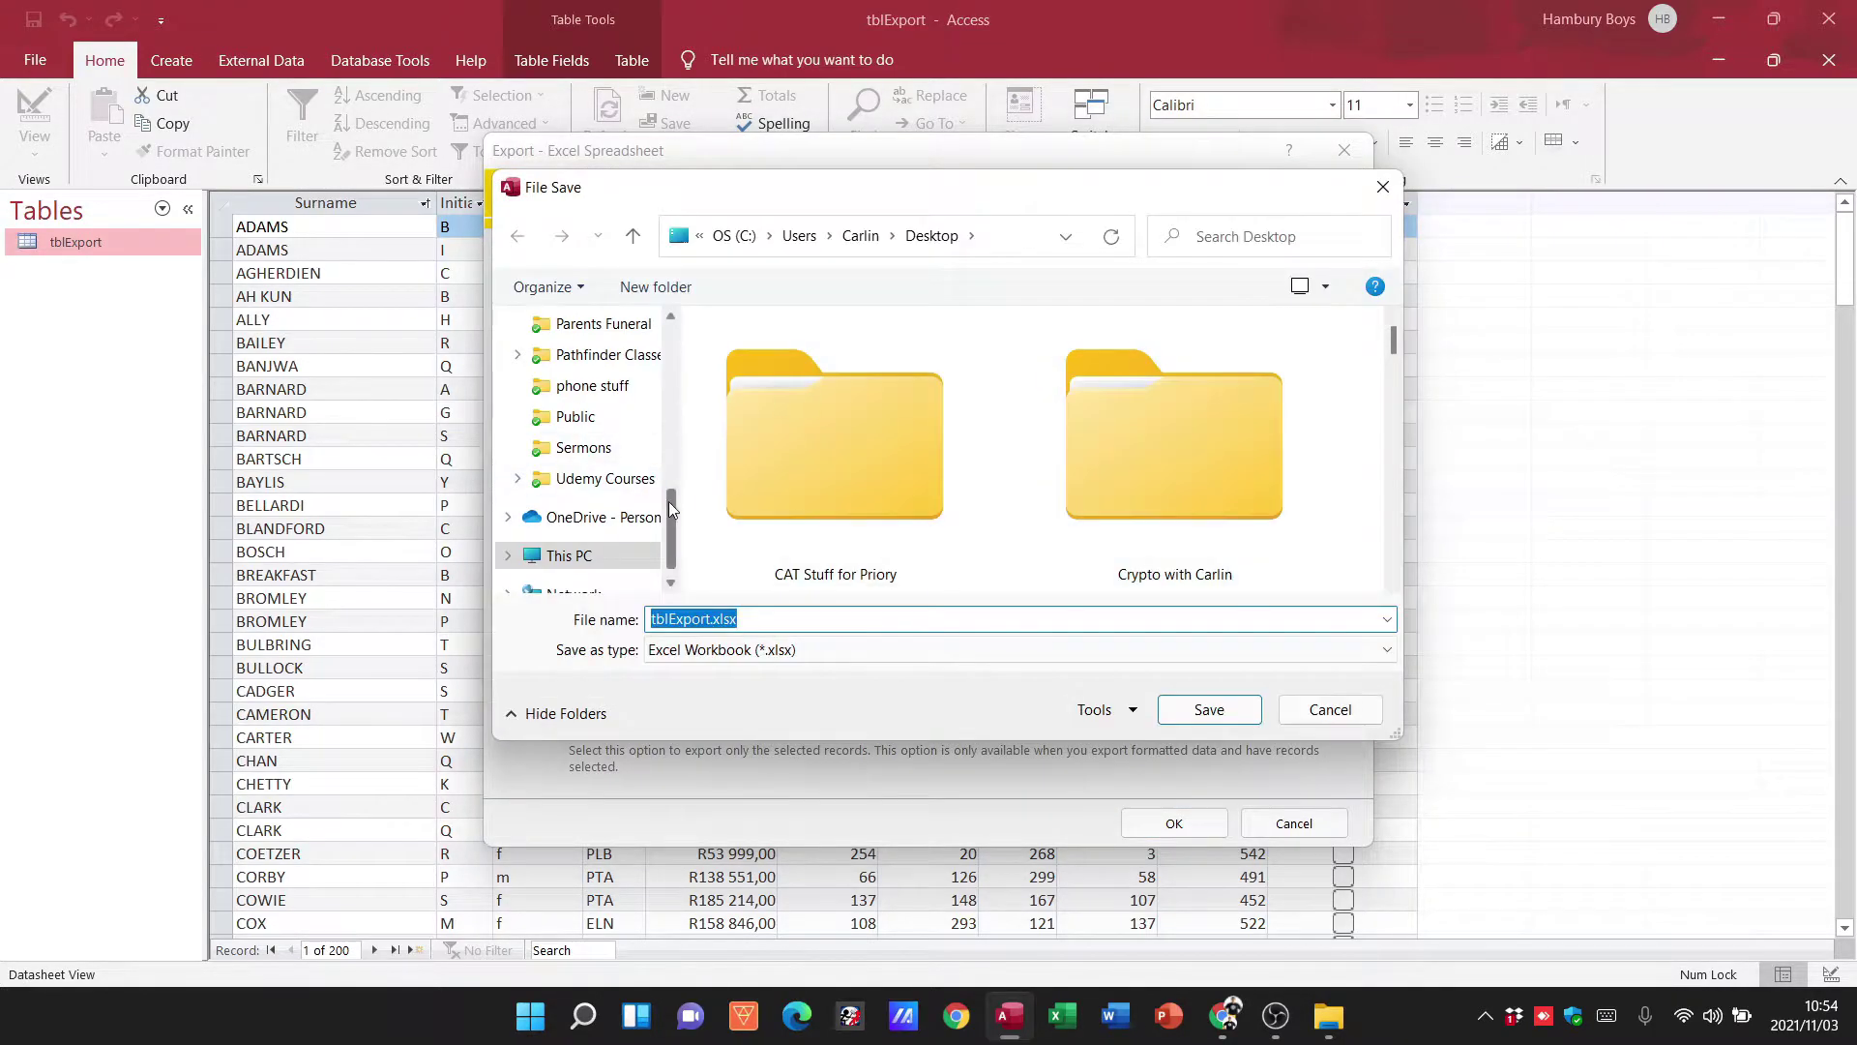
{"action": "left_click", "coordinate": [624, 374]}
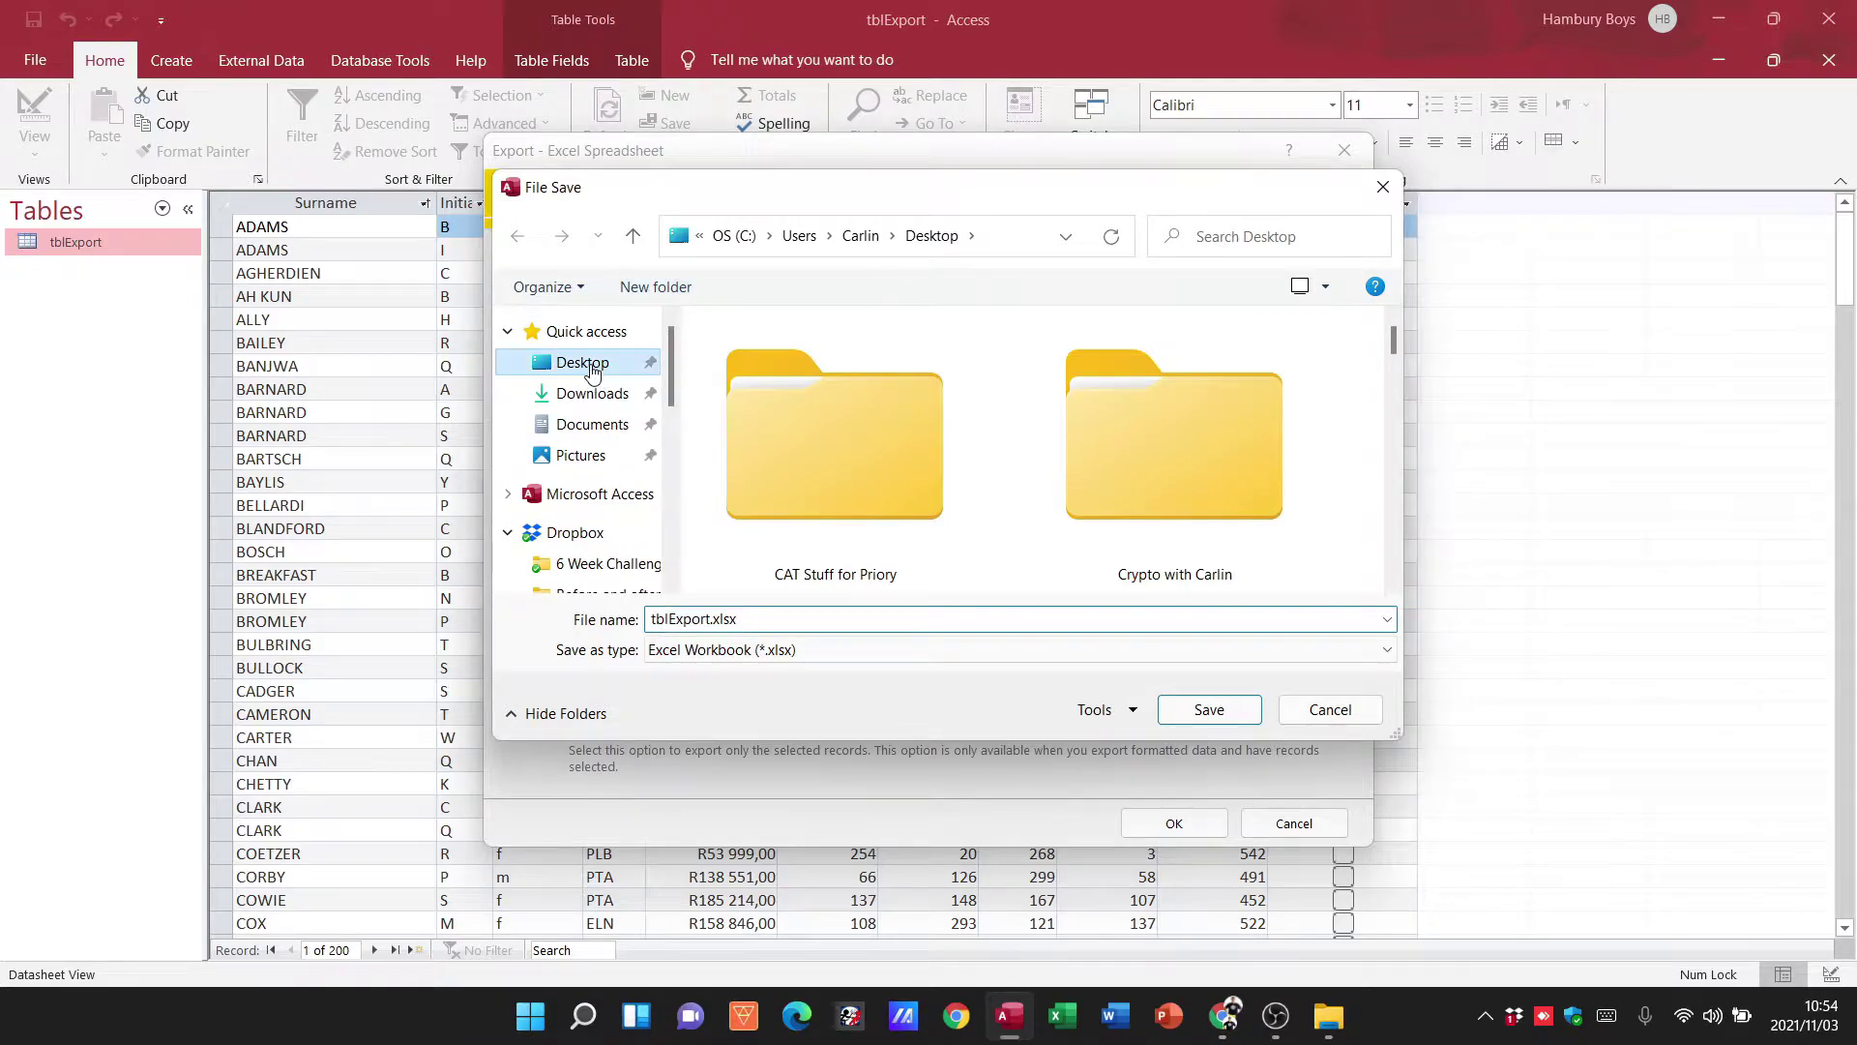
{"action": "double_click", "coordinate": [1039, 617]}
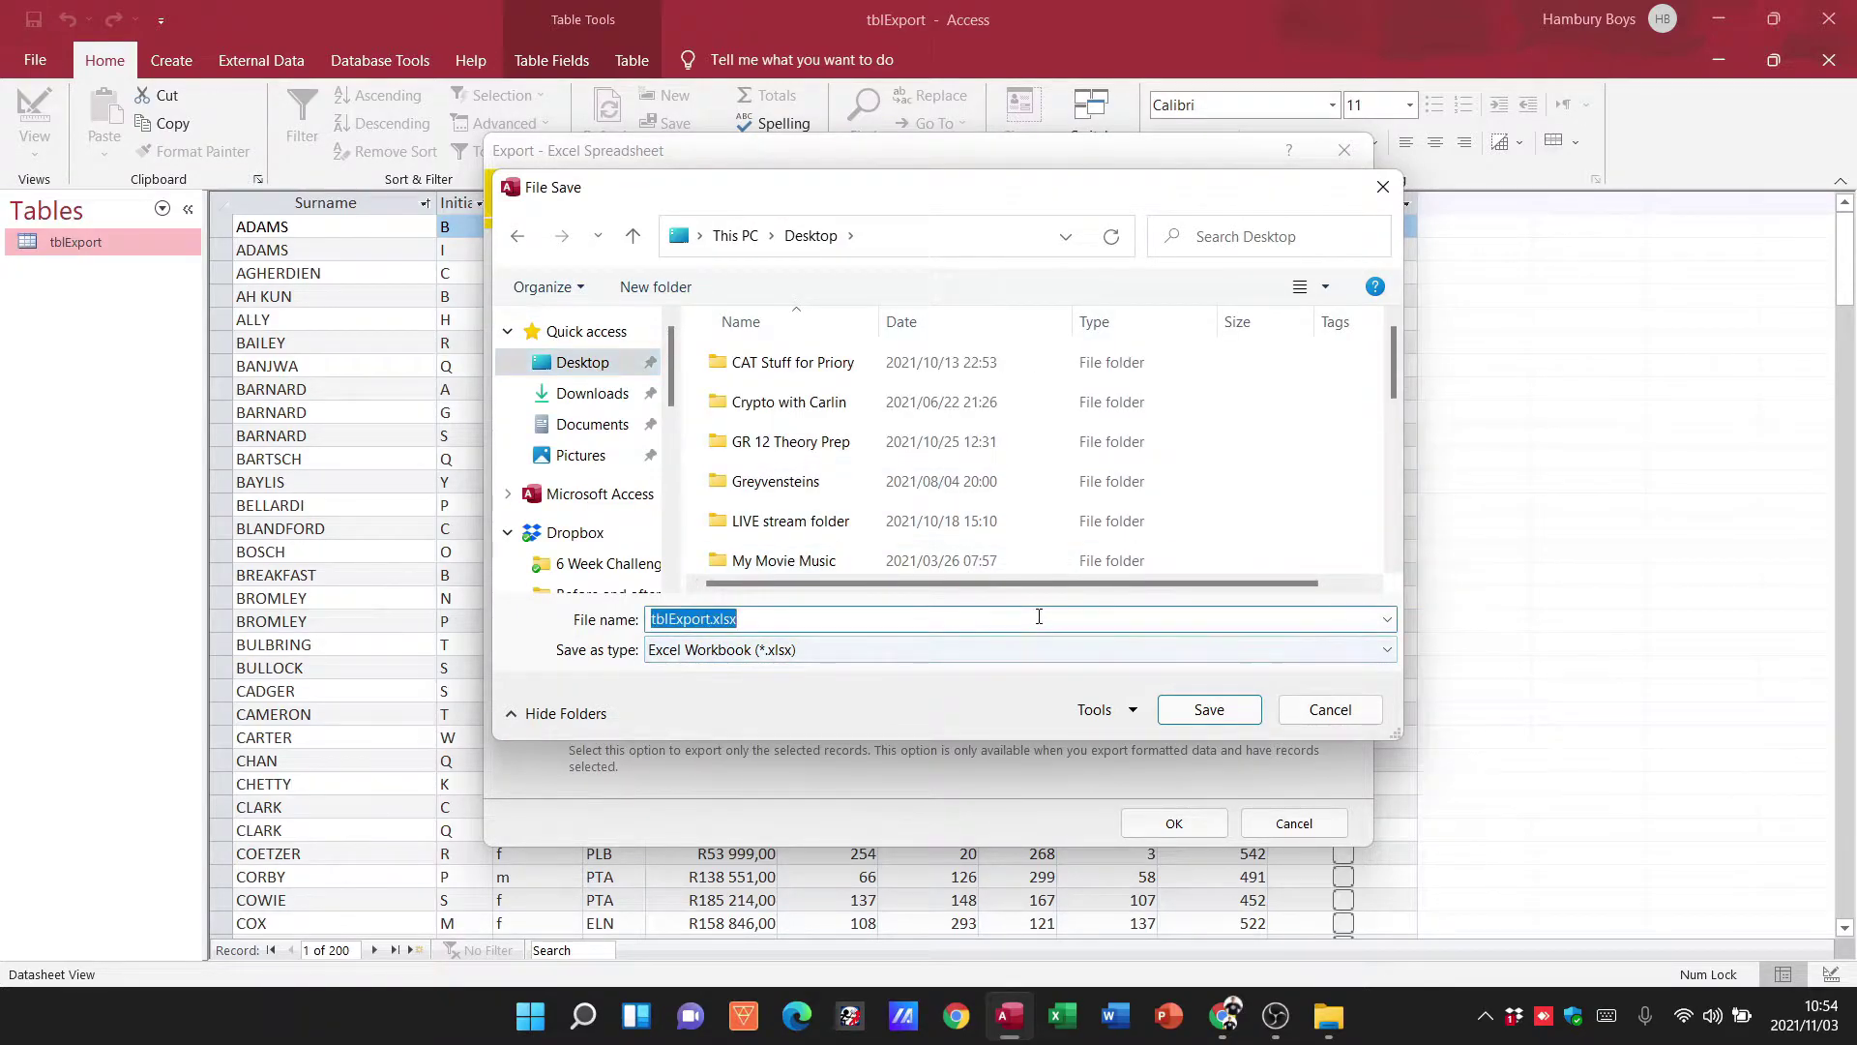
{"action": "type", "text": "Expo"}
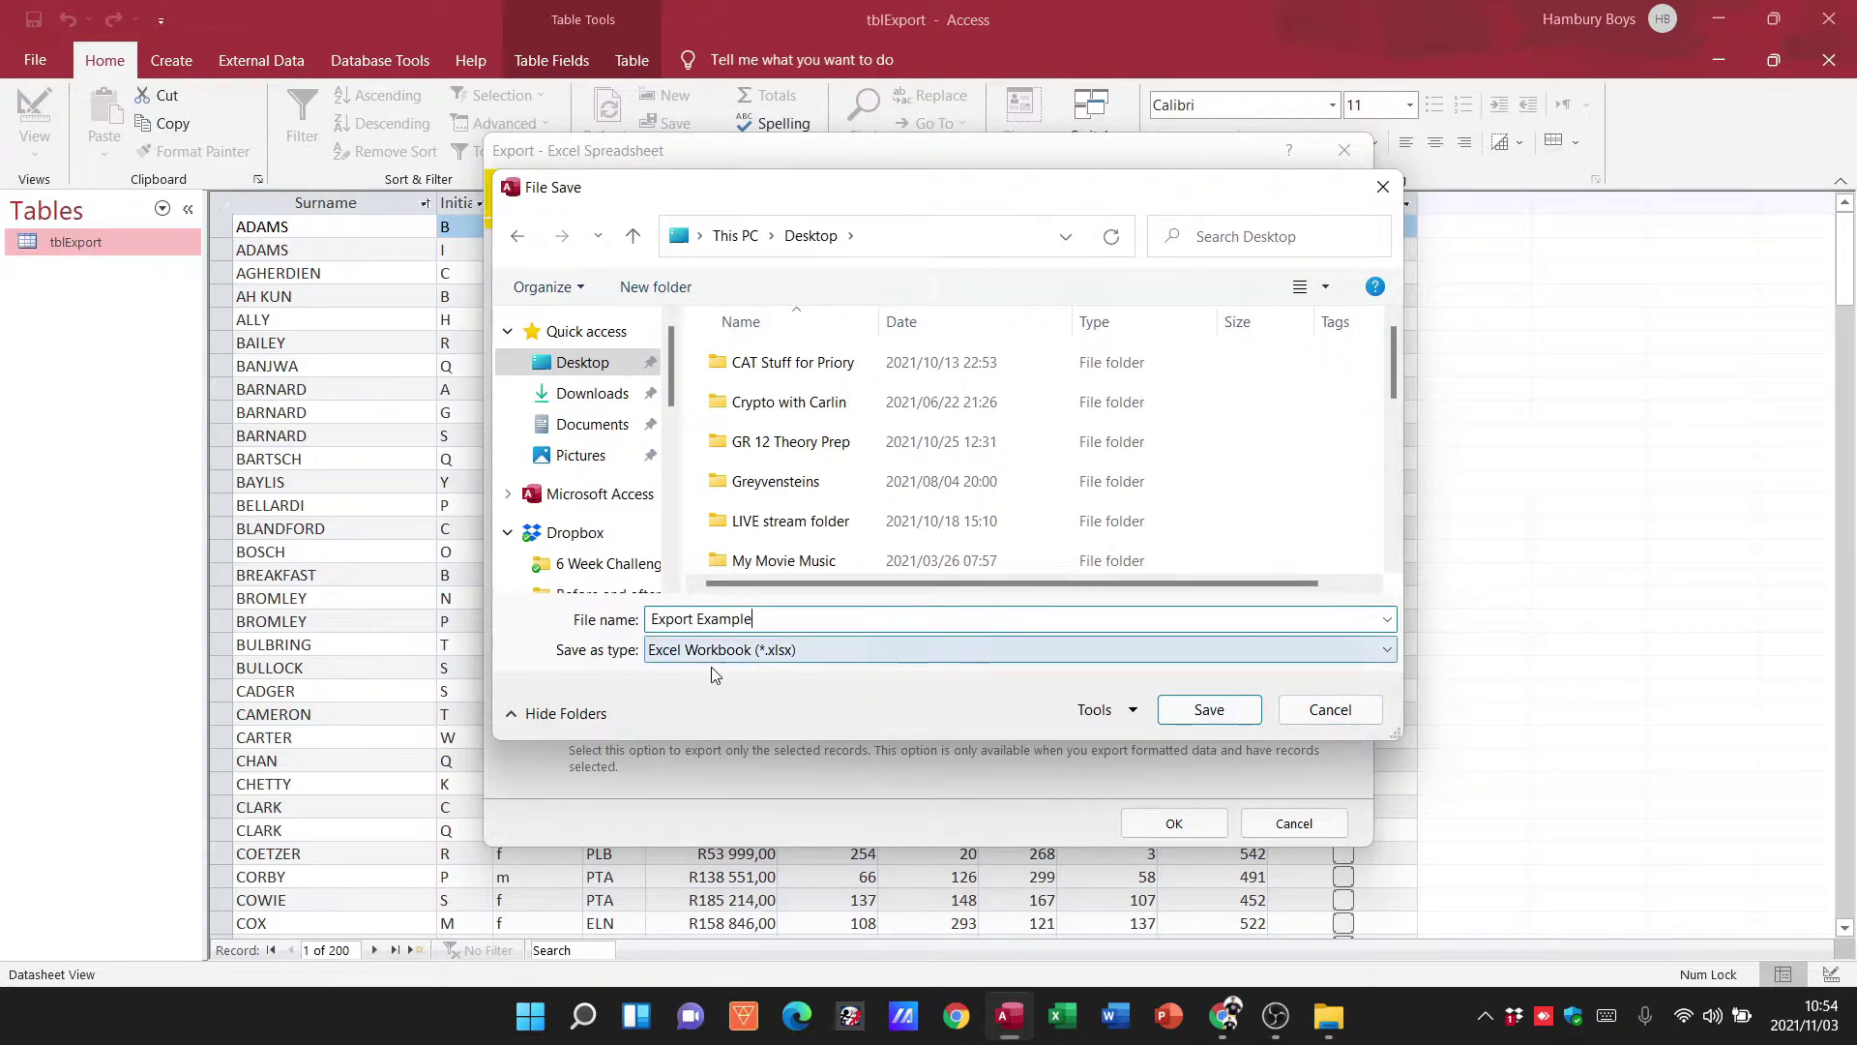
Keep the Excel Workbook (*.xlsx) format, run the export and close without saving export steps
{"action": "left_click", "coordinate": [1209, 710]}
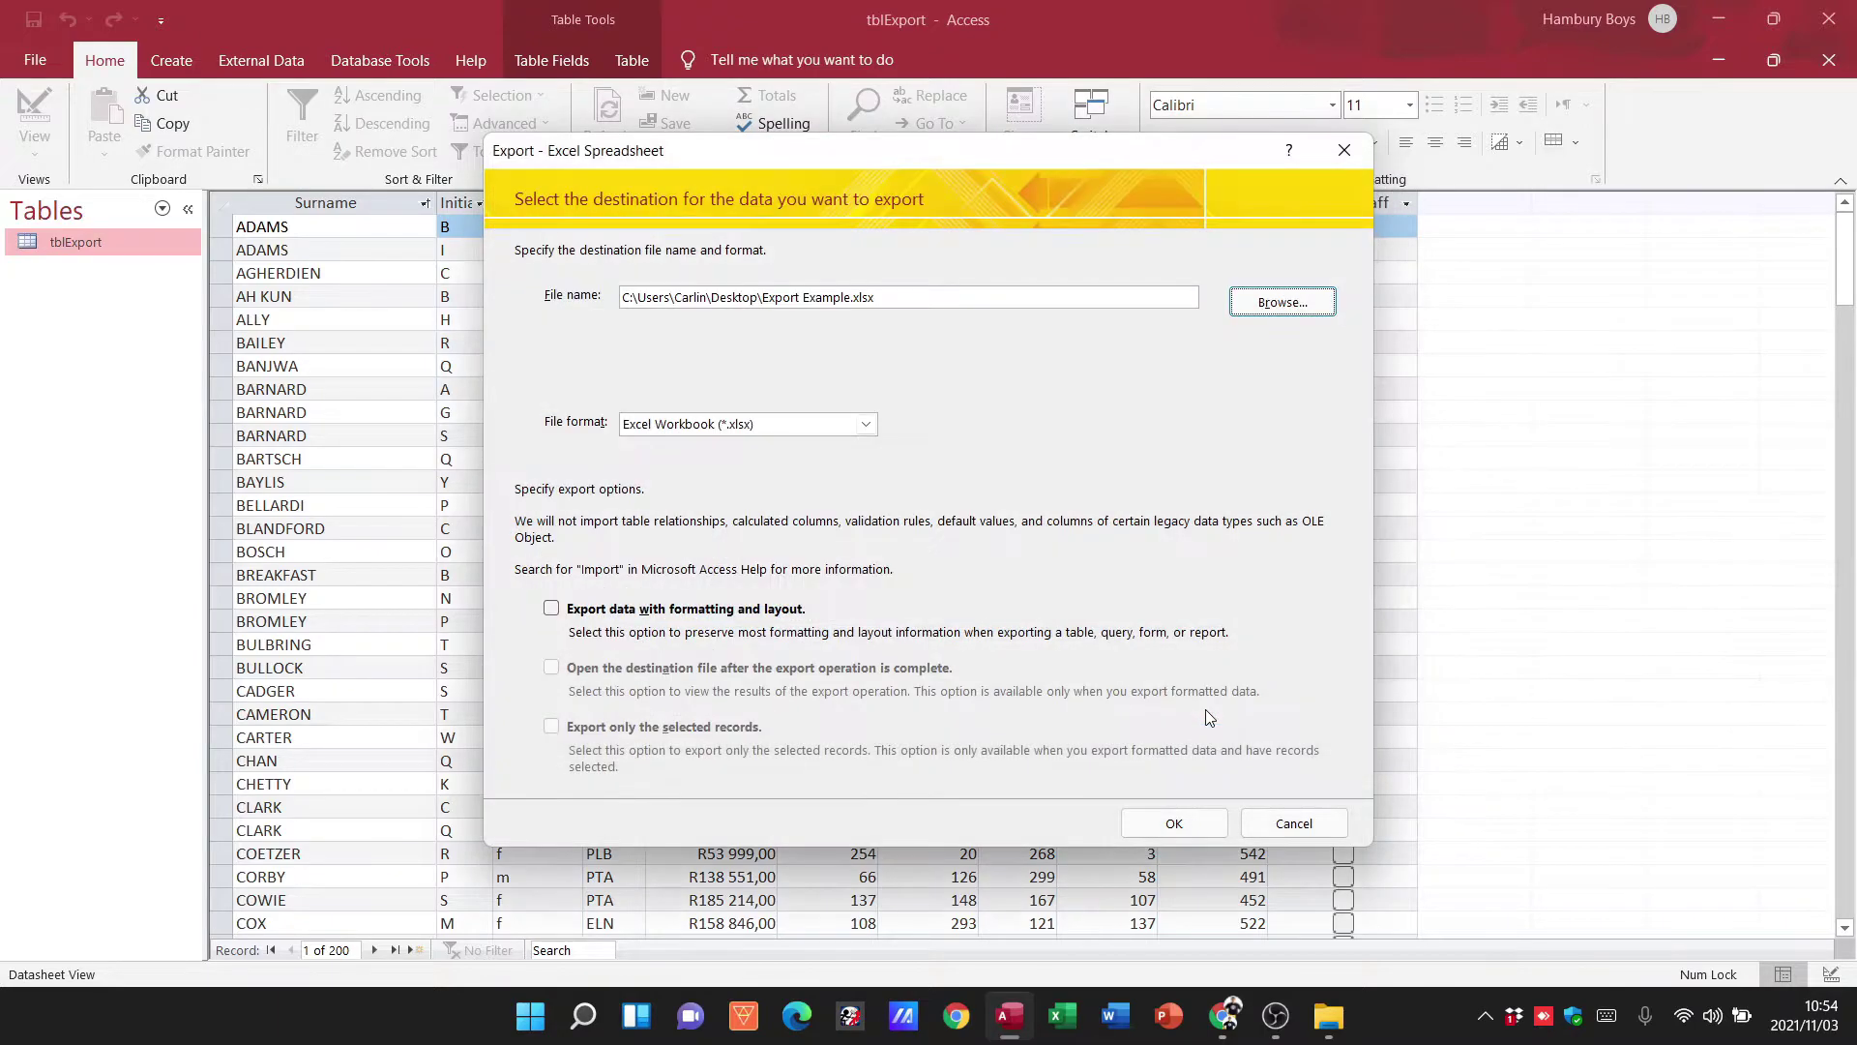
{"action": "left_click", "coordinate": [865, 425]}
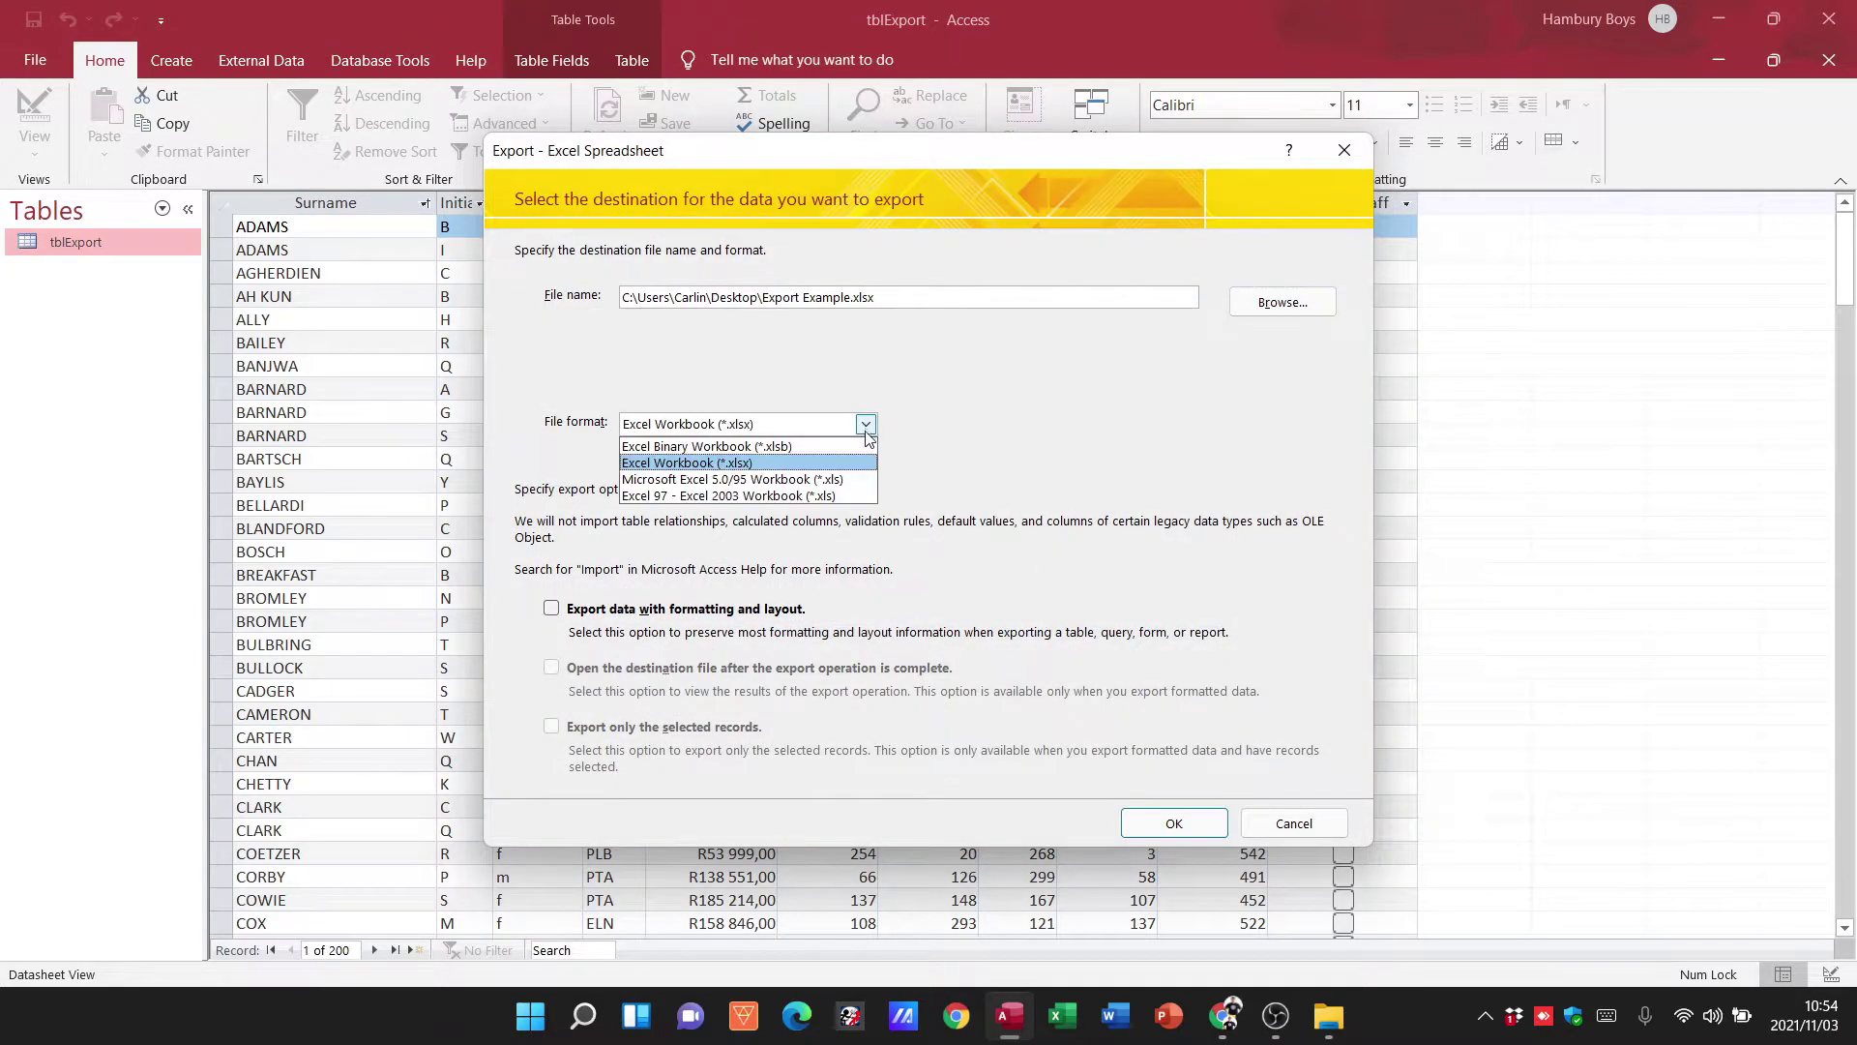
{"action": "left_click", "coordinate": [967, 462]}
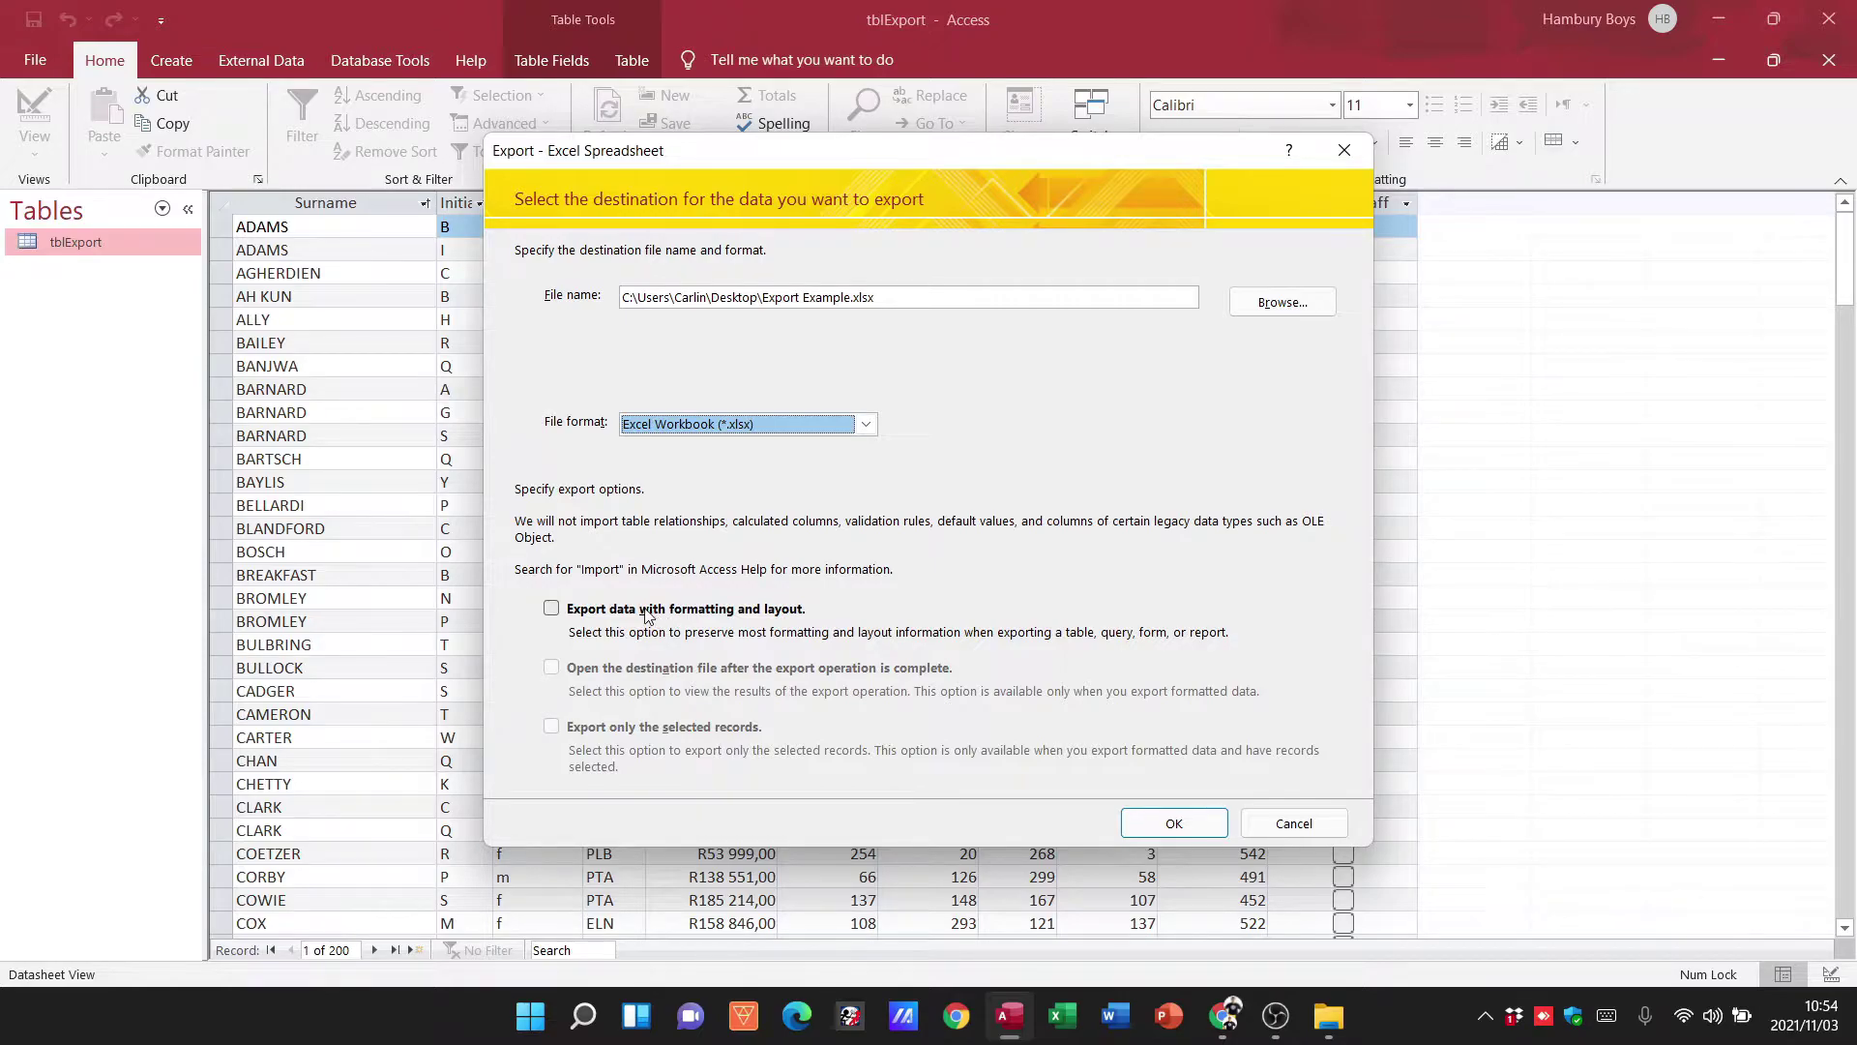
{"action": "left_click", "coordinate": [1177, 823]}
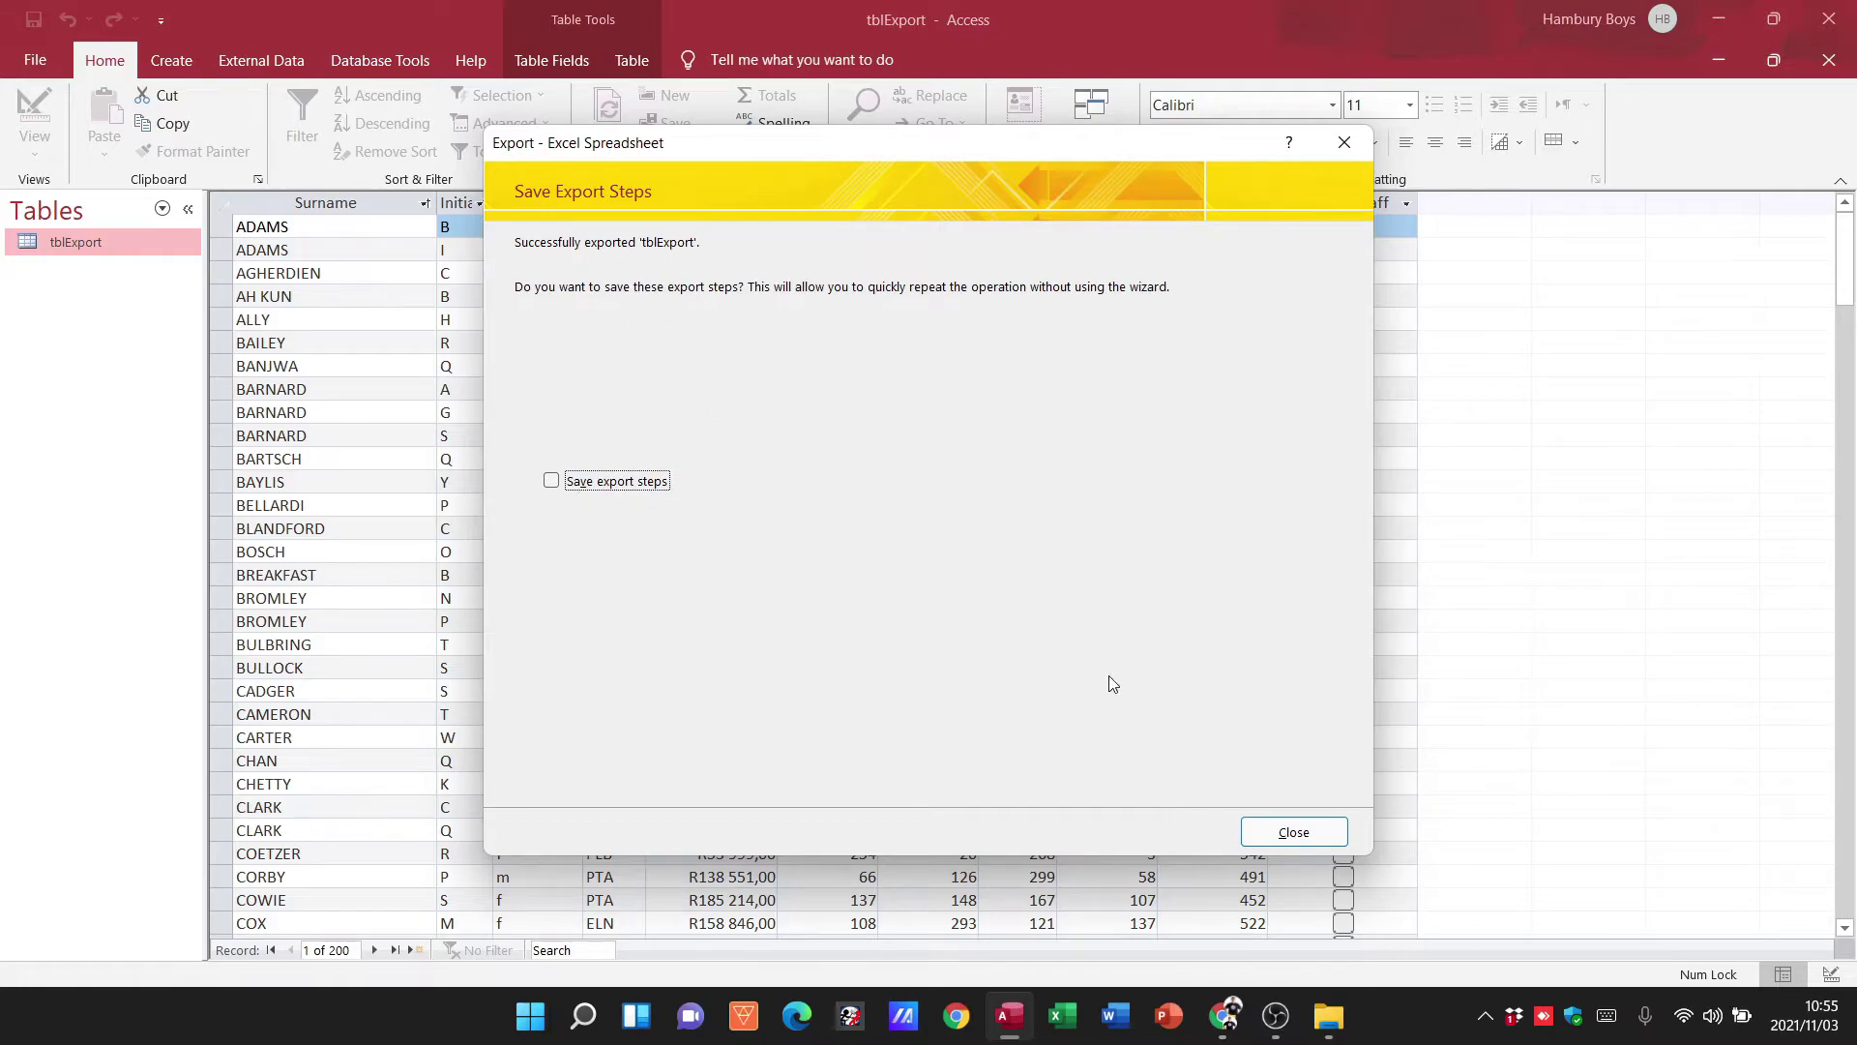
{"action": "left_click", "coordinate": [1274, 835]}
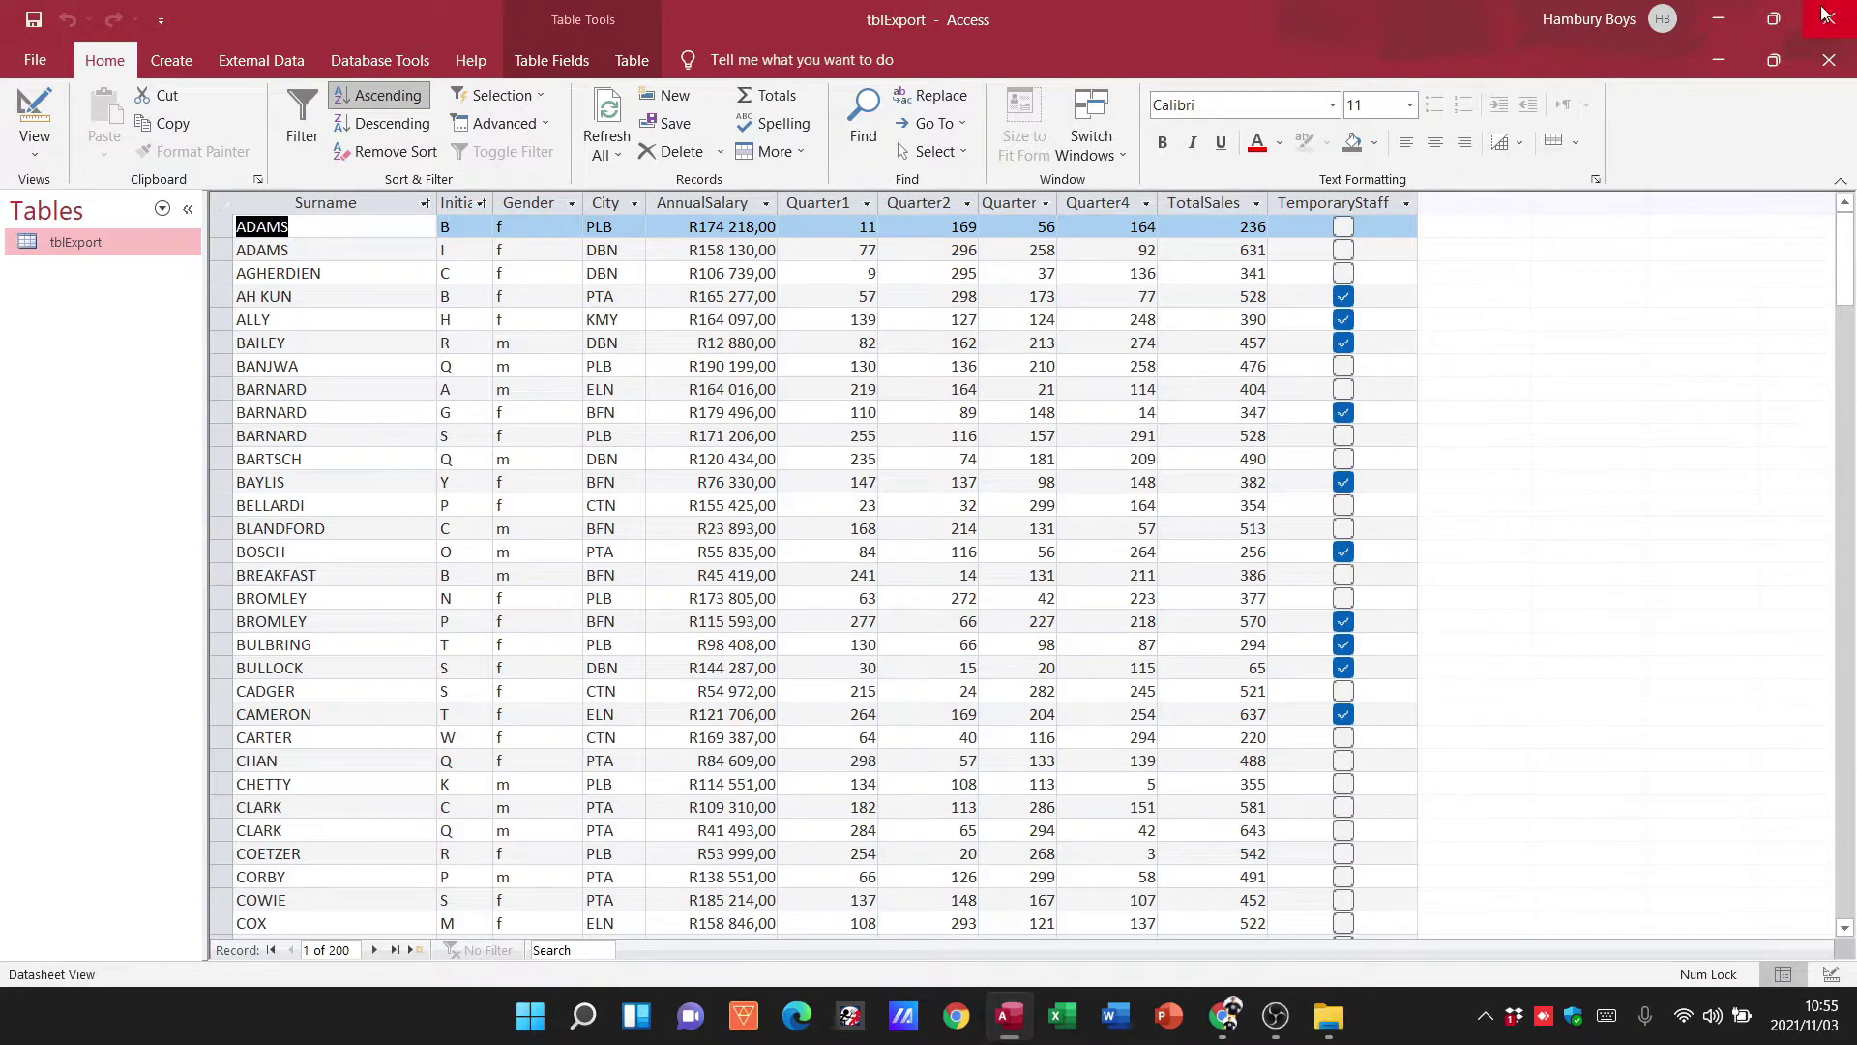
Open Export Example.xlsx from the desktop, autofit AnnualSalary column E, and check row 201
{"action": "left_click", "coordinate": [1705, 41]}
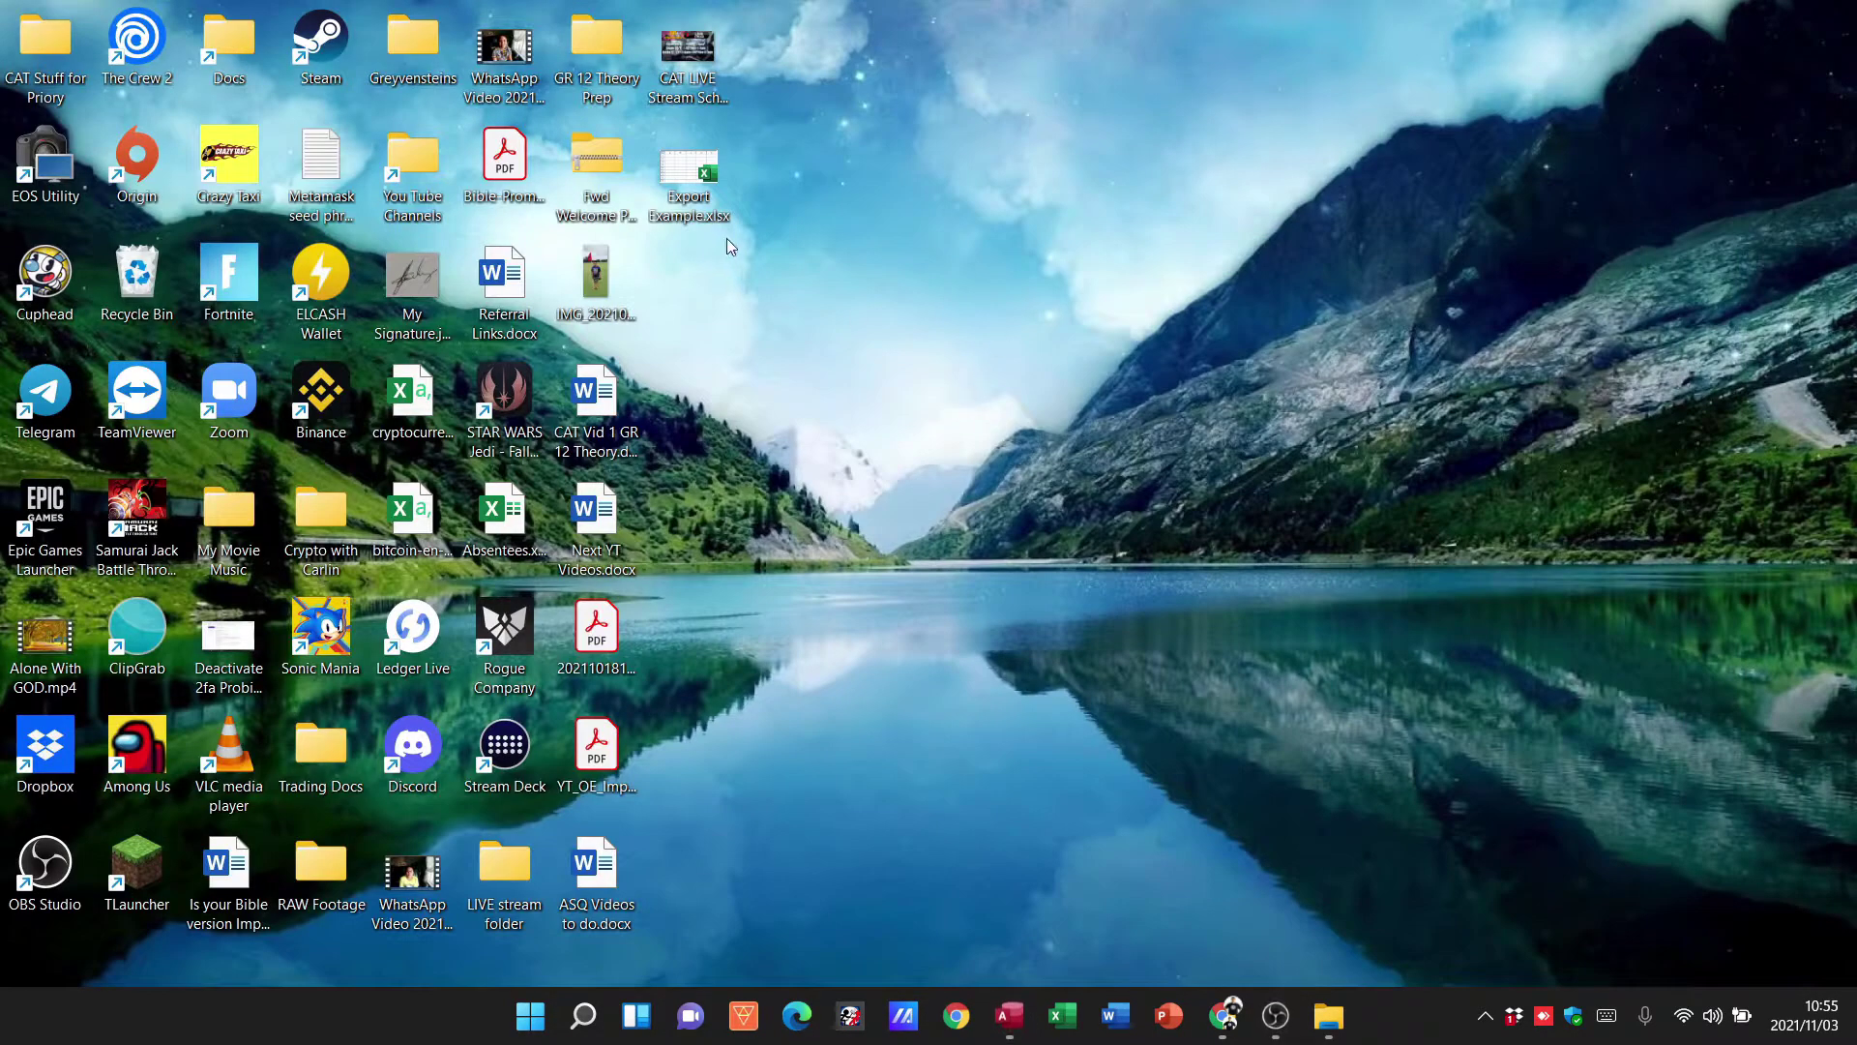
{"action": "double_click", "coordinate": [704, 179]}
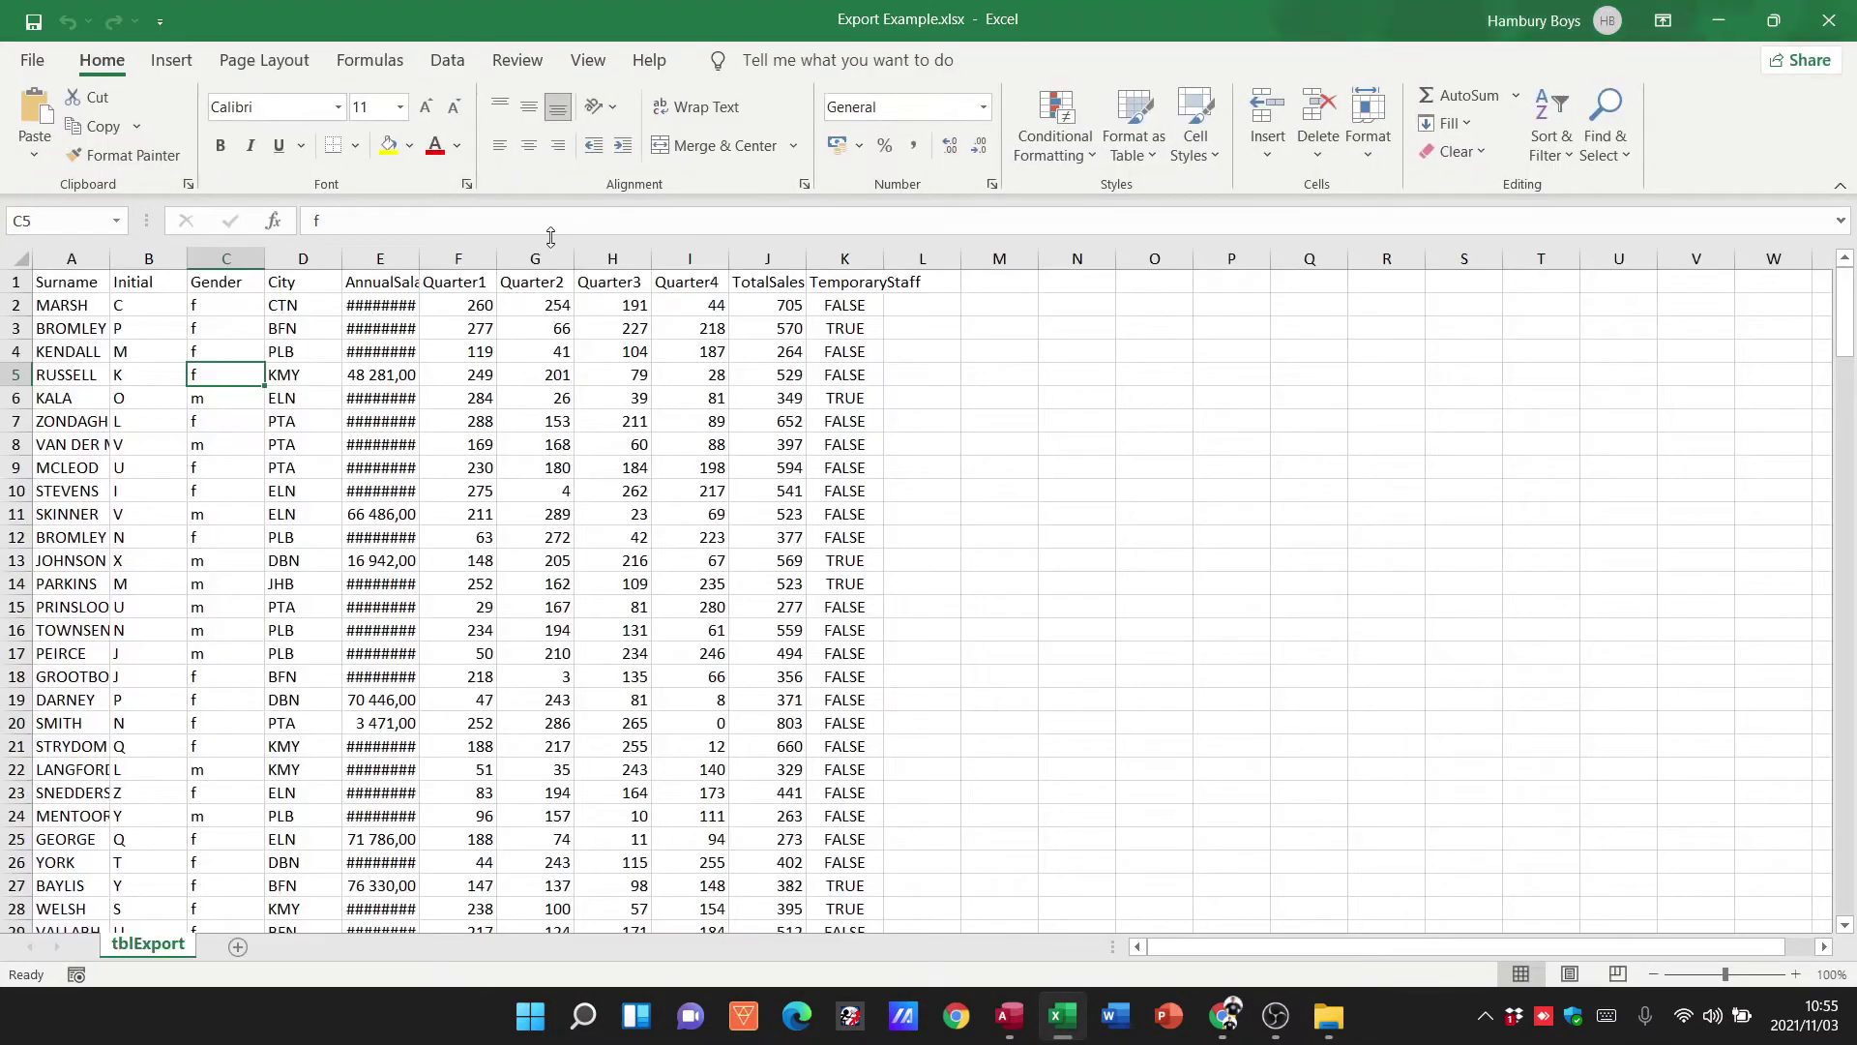
{"action": "double_click", "coordinate": [419, 258]}
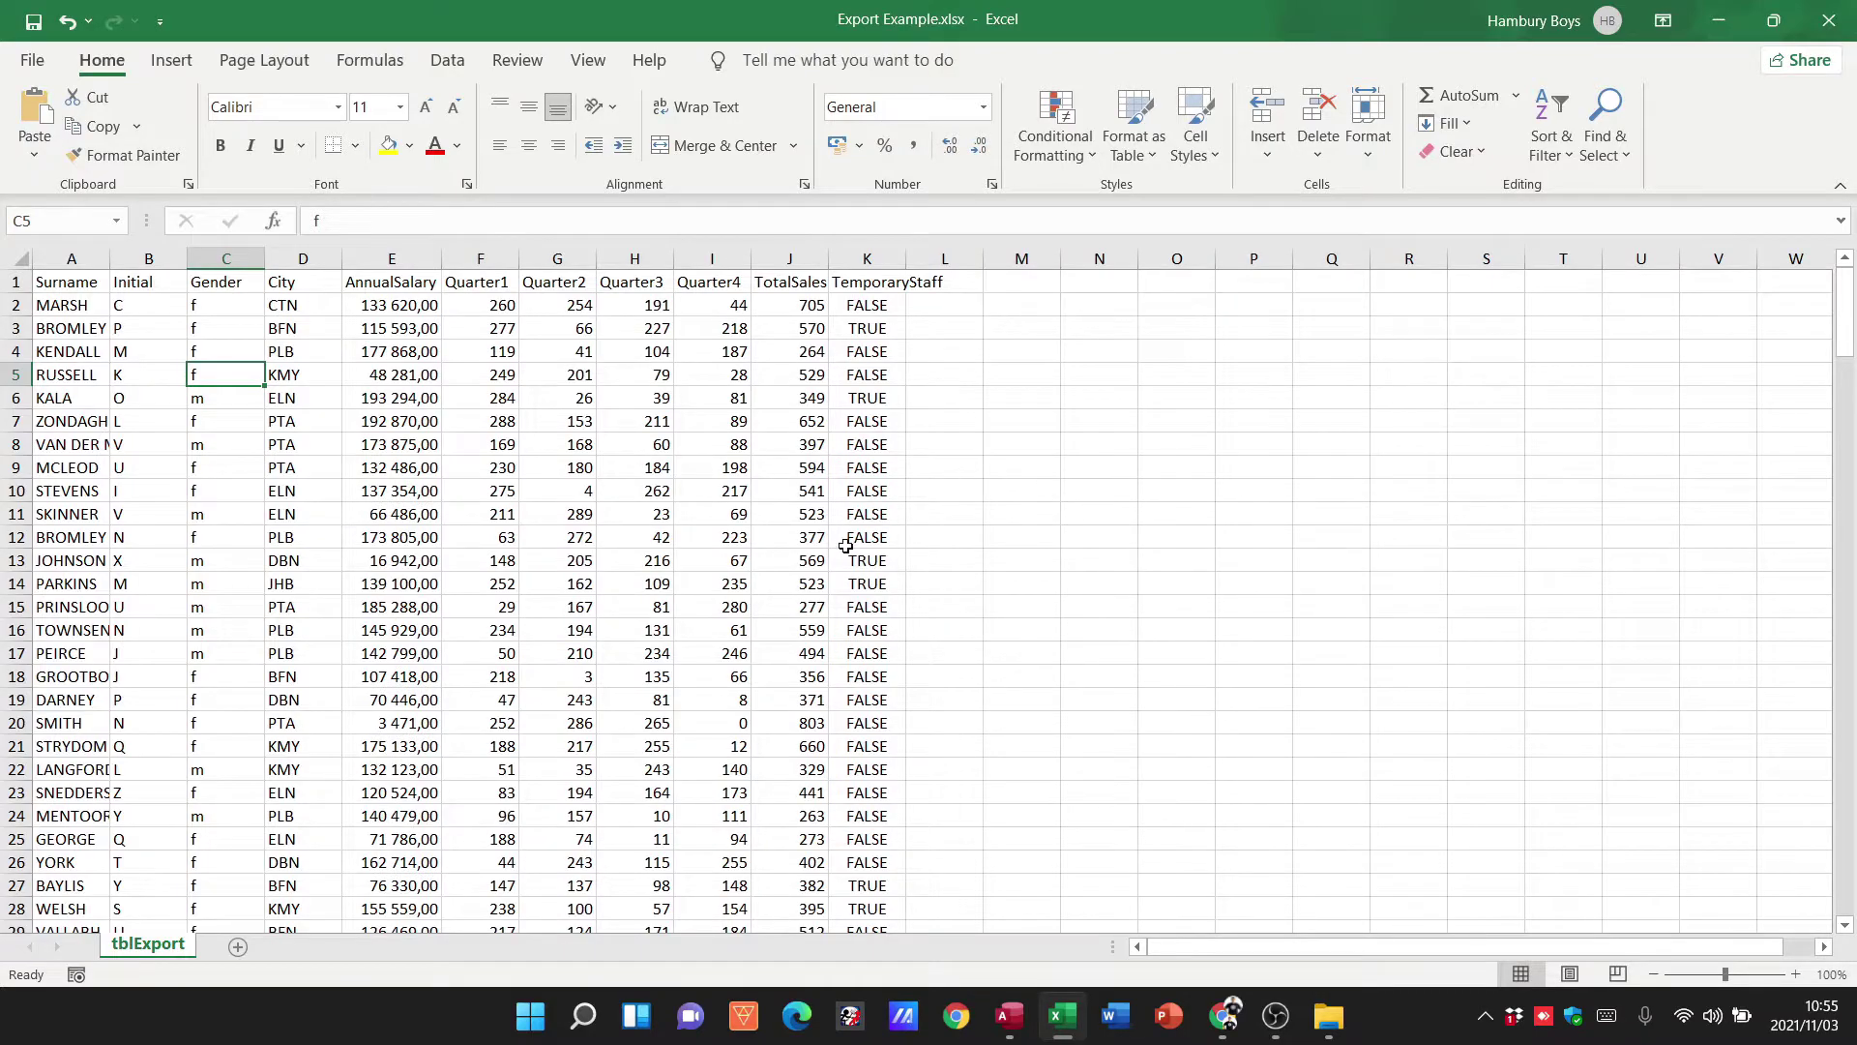
{"action": "scroll", "coordinate": [845, 546], "scroll_direction": "down", "scroll_amount": 5}
{"action": "scroll", "coordinate": [762, 567], "scroll_direction": "up", "scroll_amount": 5}
{"action": "left_click_drag", "start_coordinate": [1846, 360], "coordinate": [1854, 934]}
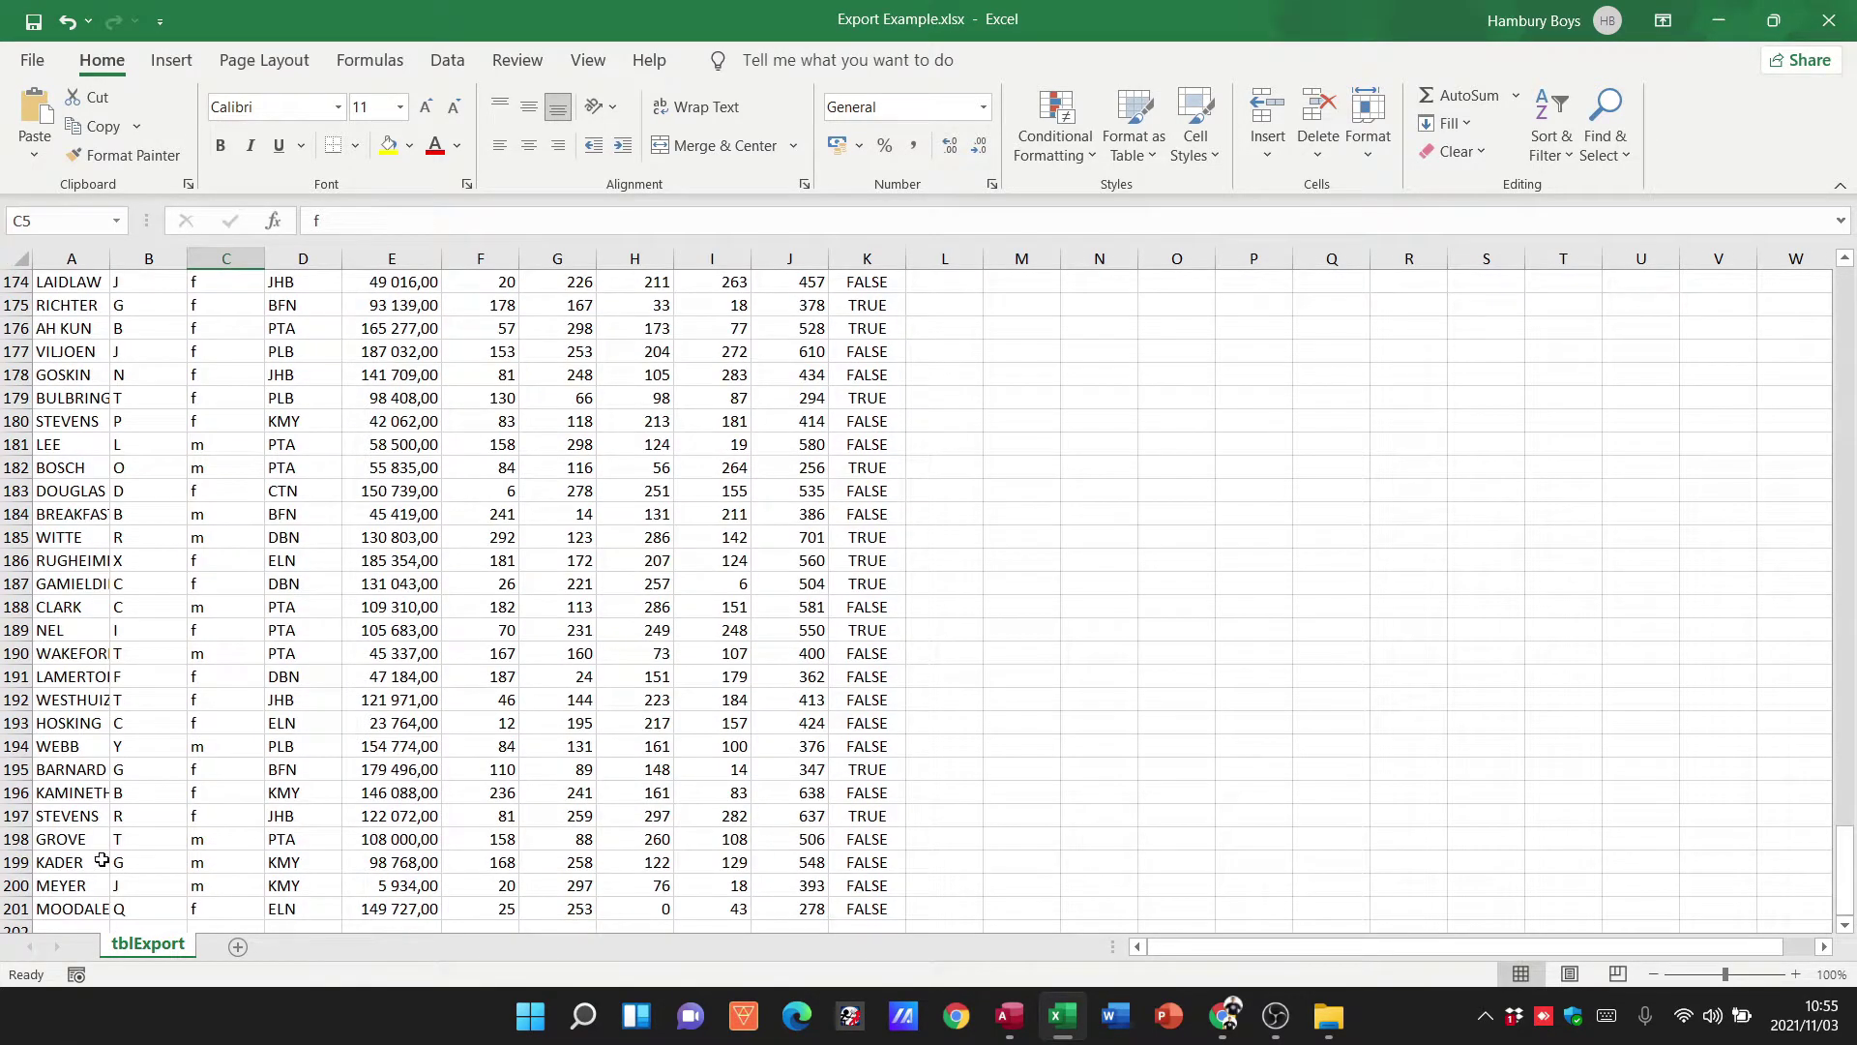
{"action": "left_click", "coordinate": [66, 910]}
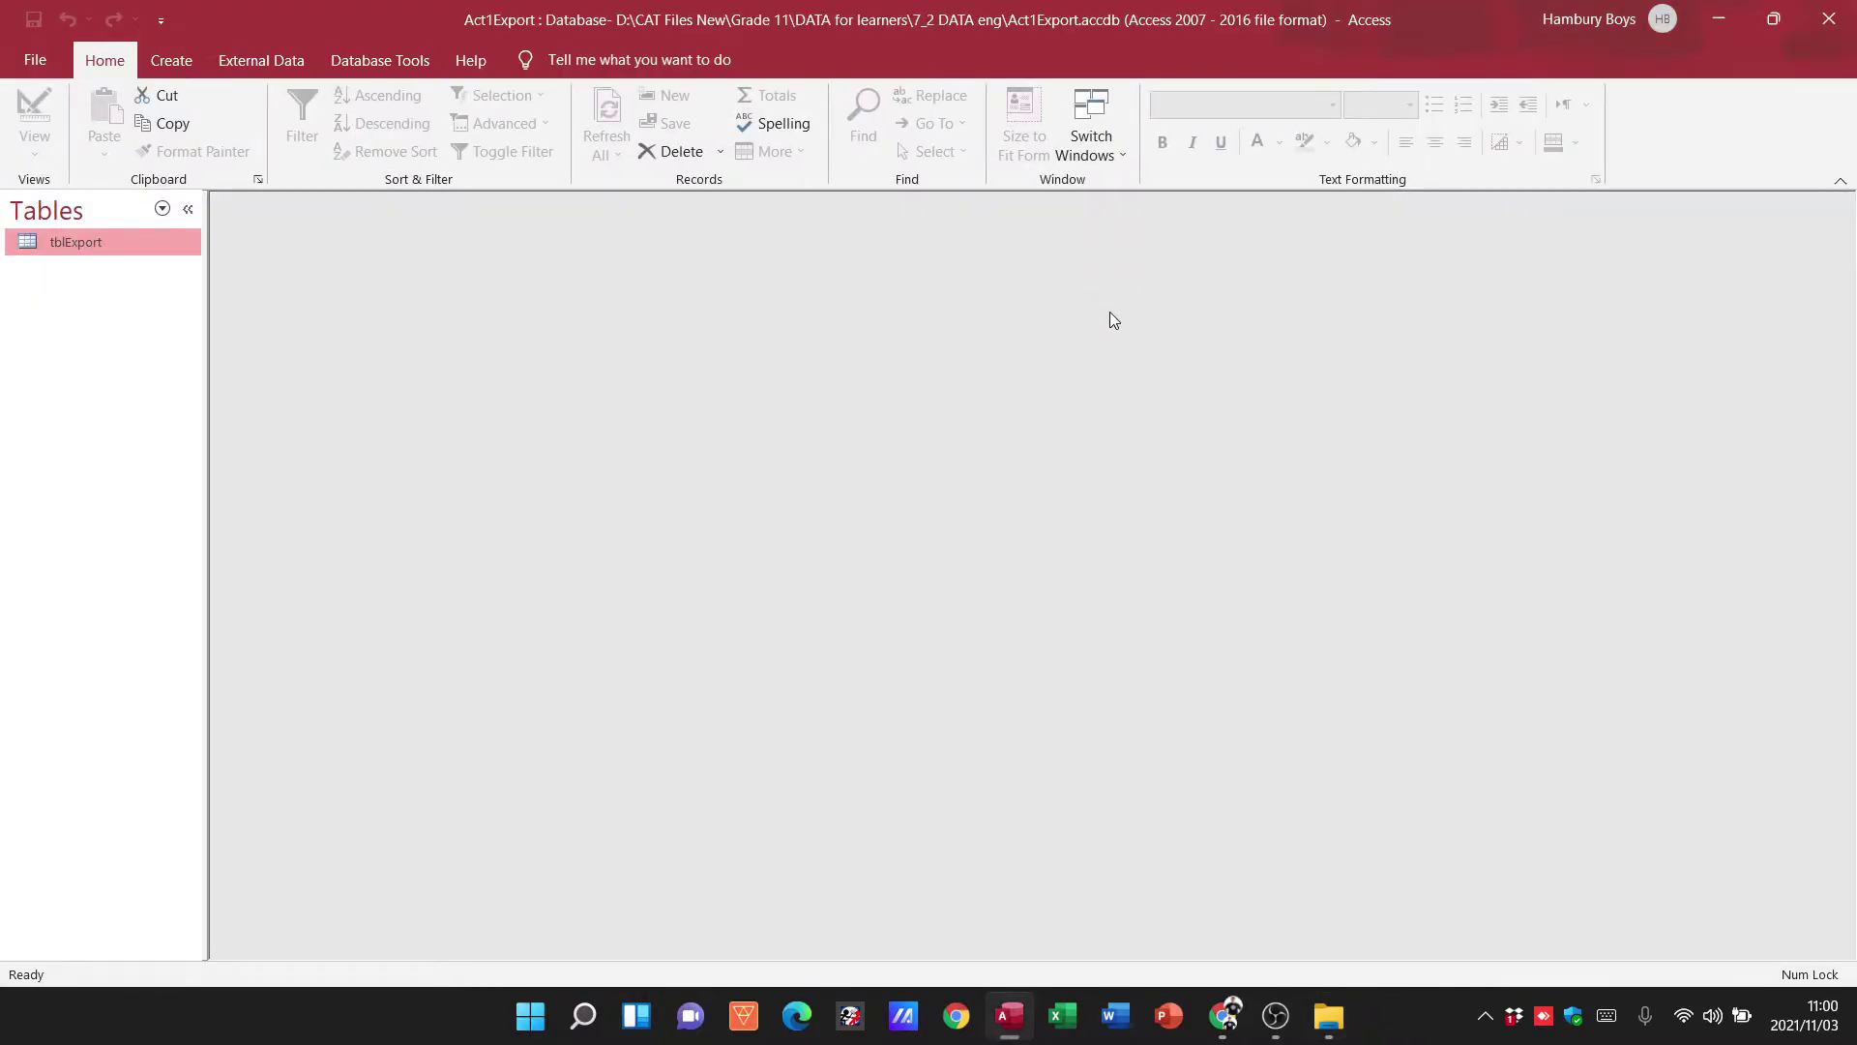
Open tblExport maximized and start an Excel spreadsheet import
{"action": "double_click", "coordinate": [76, 244]}
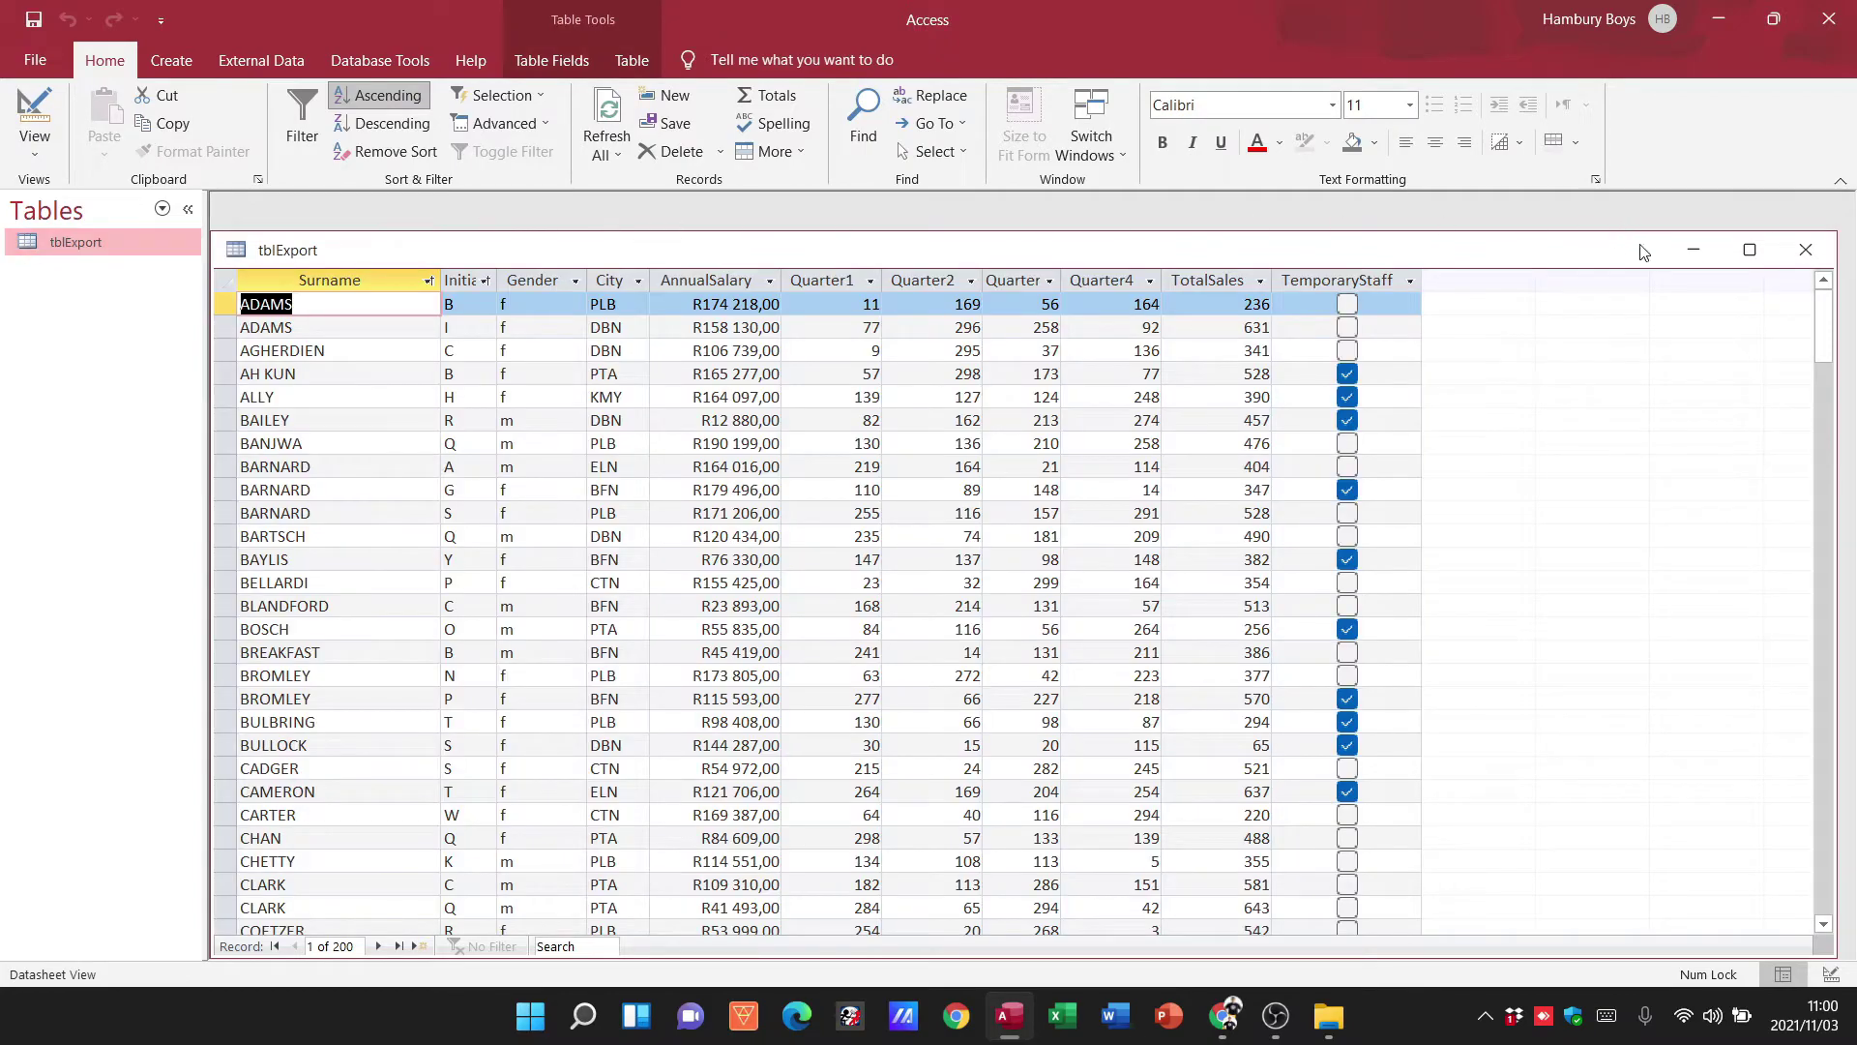
{"action": "left_click", "coordinate": [1750, 250]}
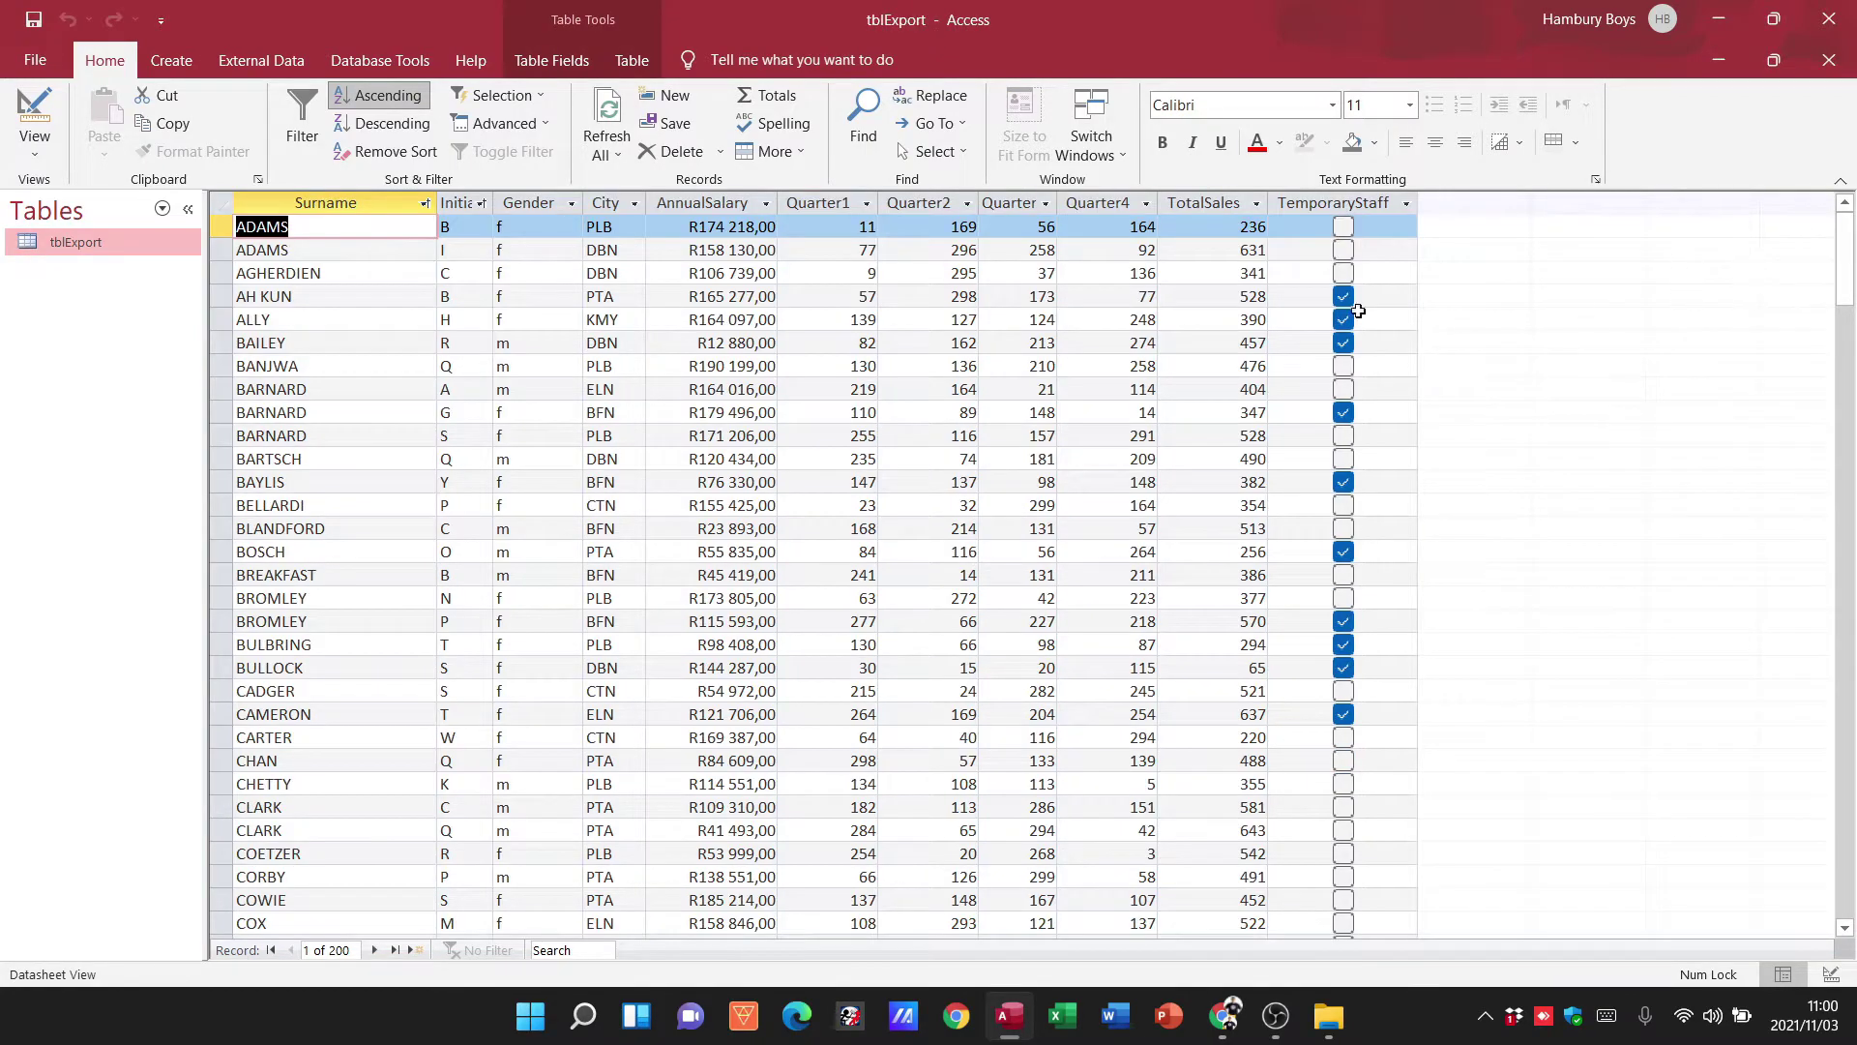
{"action": "right_click", "coordinate": [63, 244]}
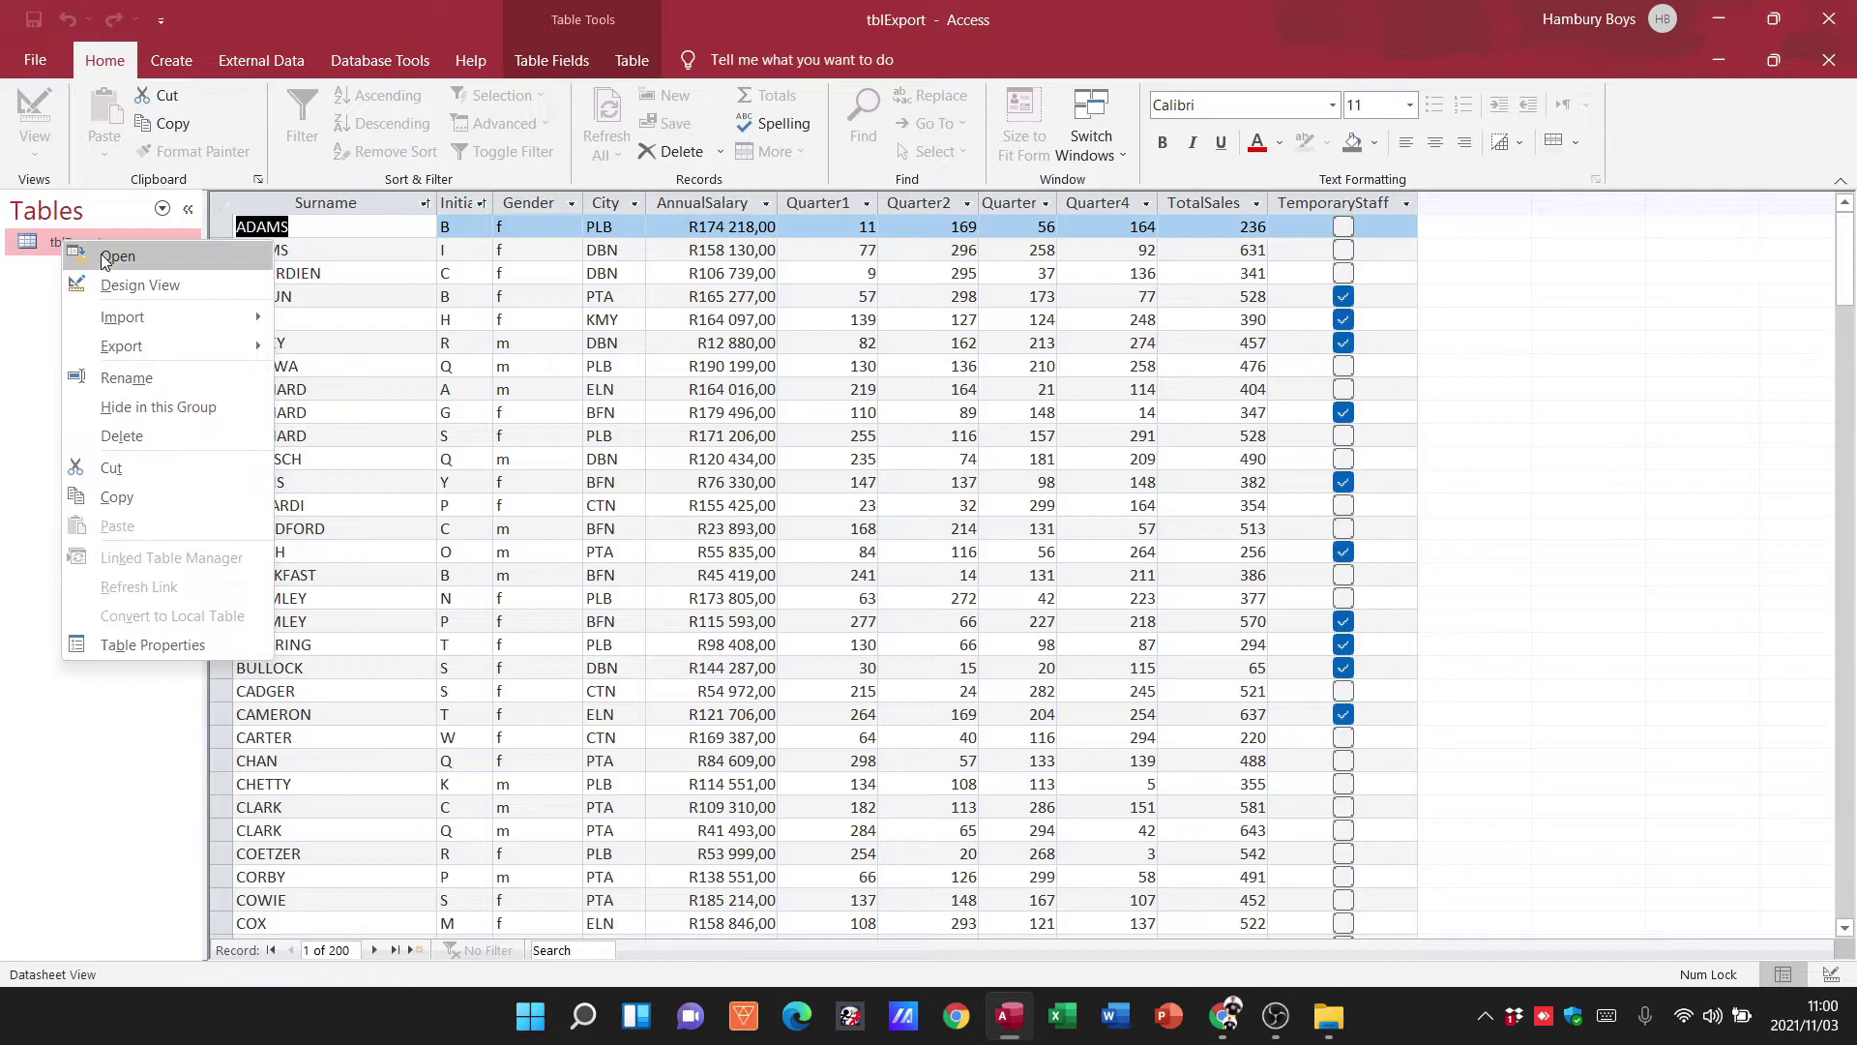
{"action": "mouse_move", "coordinate": [135, 315]}
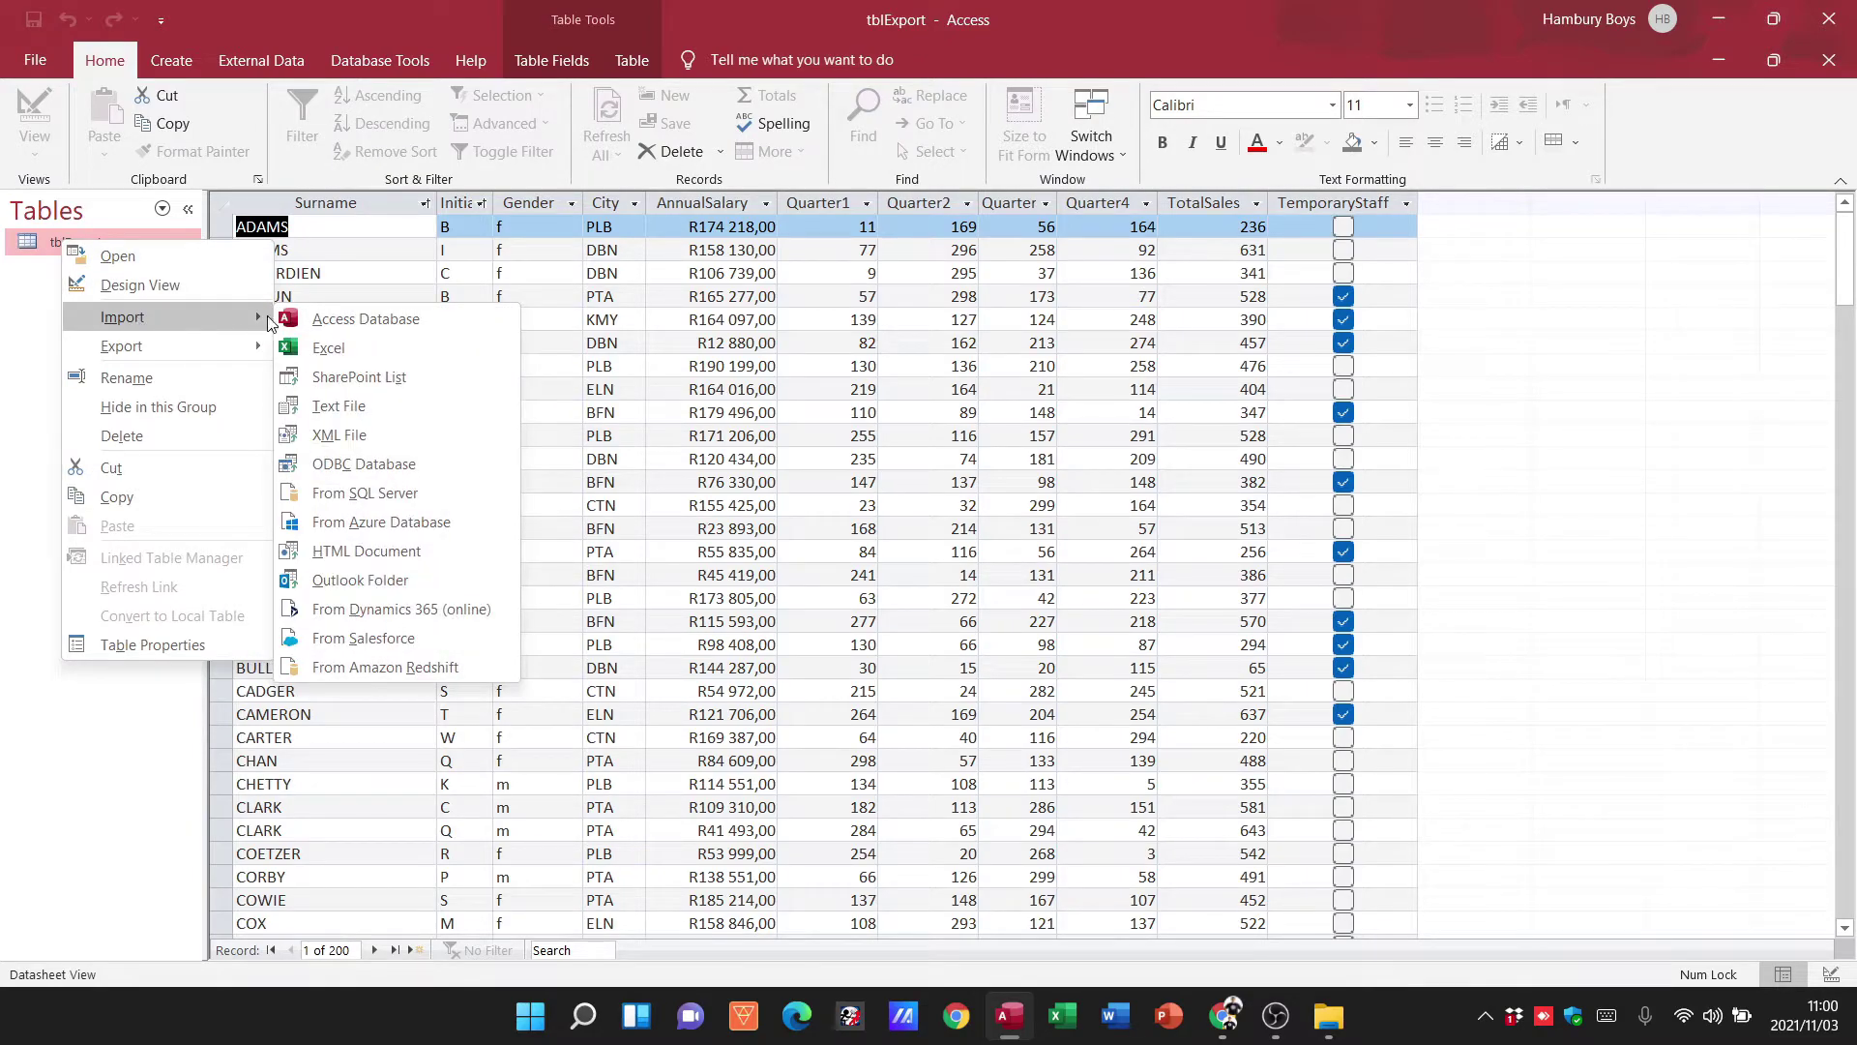
{"action": "left_click", "coordinate": [357, 349]}
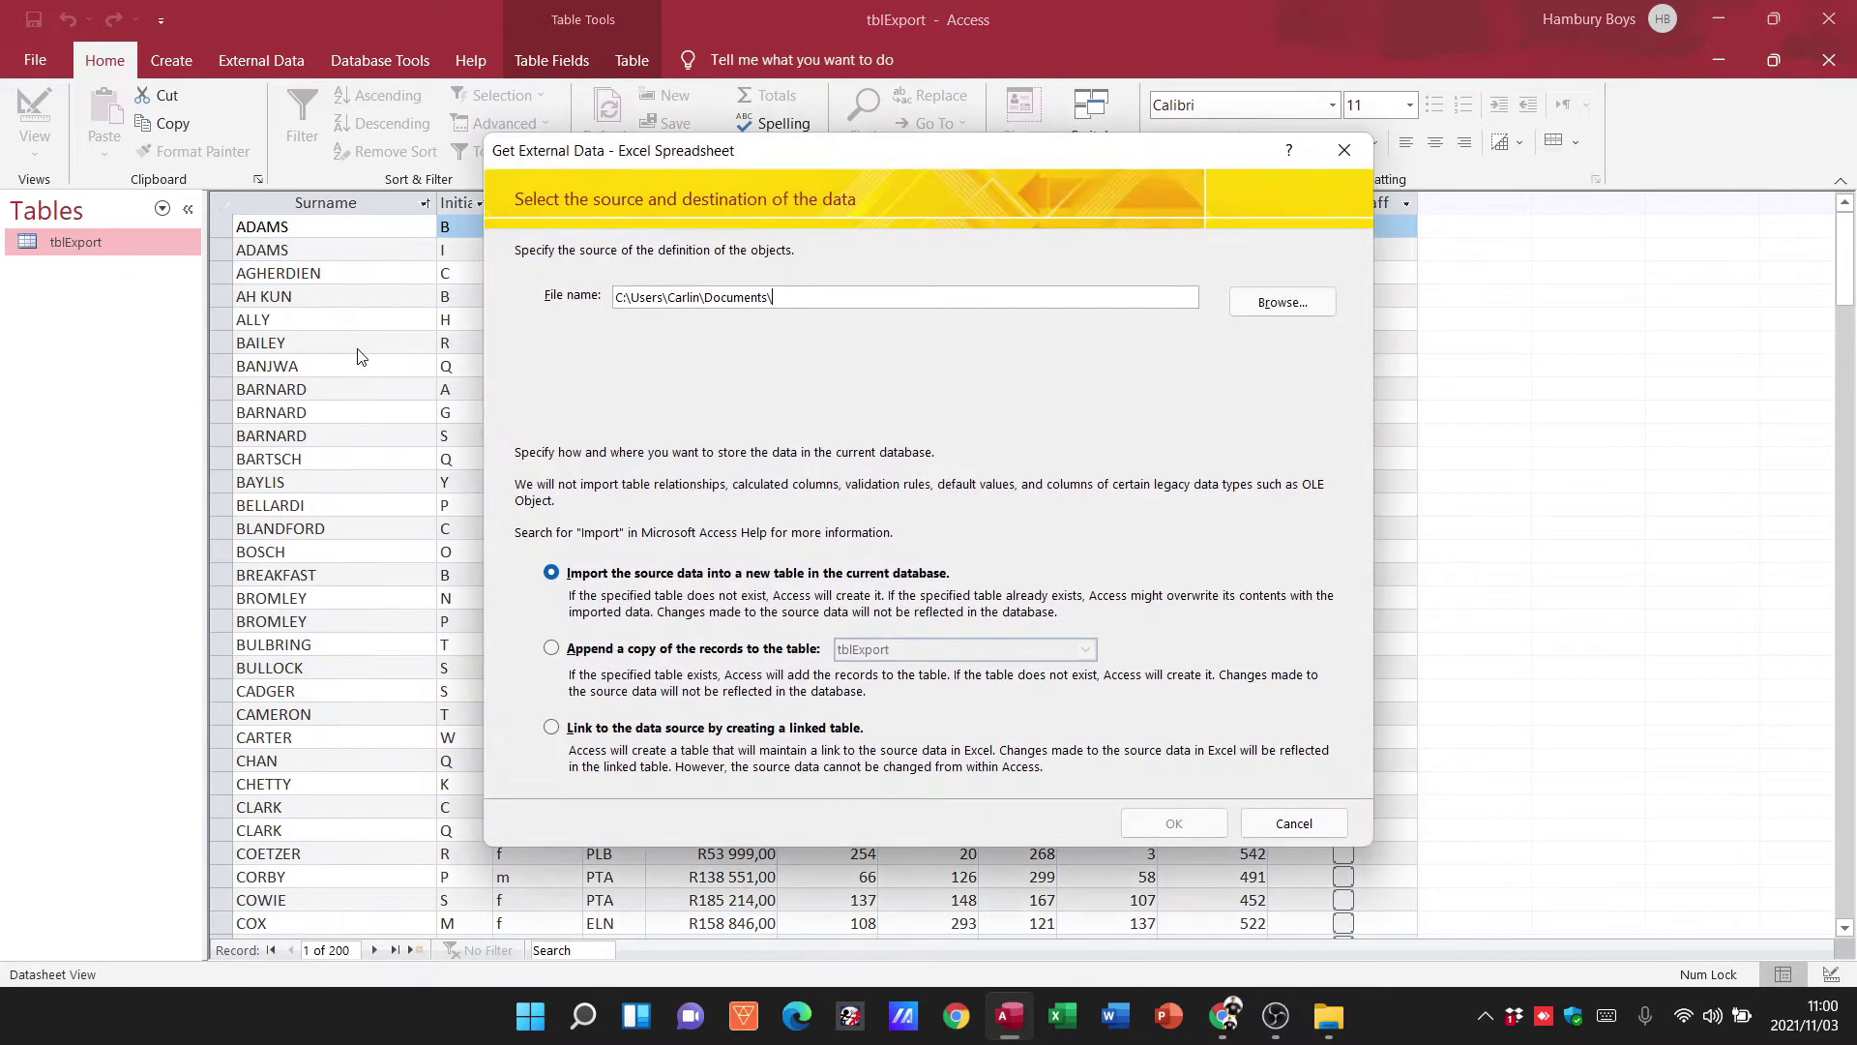
Pick Act2ImportData.xlsx from D:\CAT Files New\Grade 11\DATA for learners\7_2 DATA eng as the source
{"action": "left_click", "coordinate": [1301, 305]}
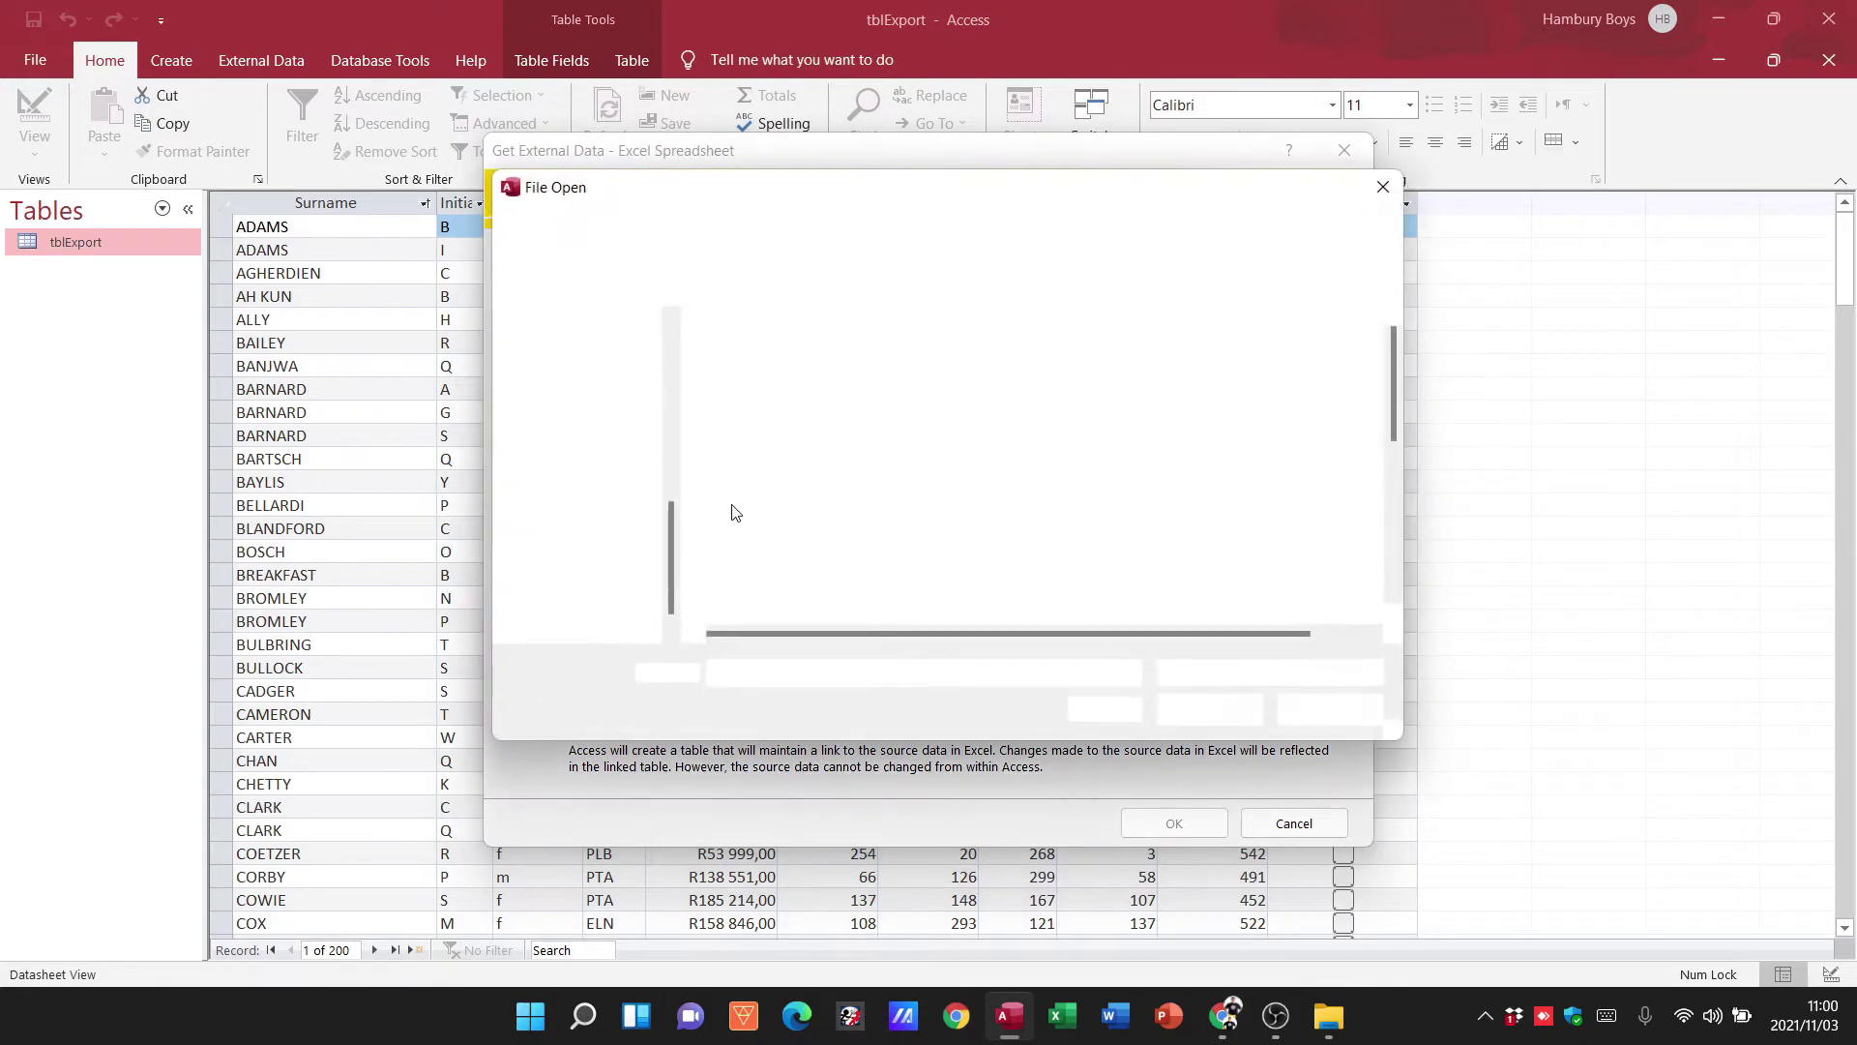
{"action": "left_click", "coordinate": [643, 614]}
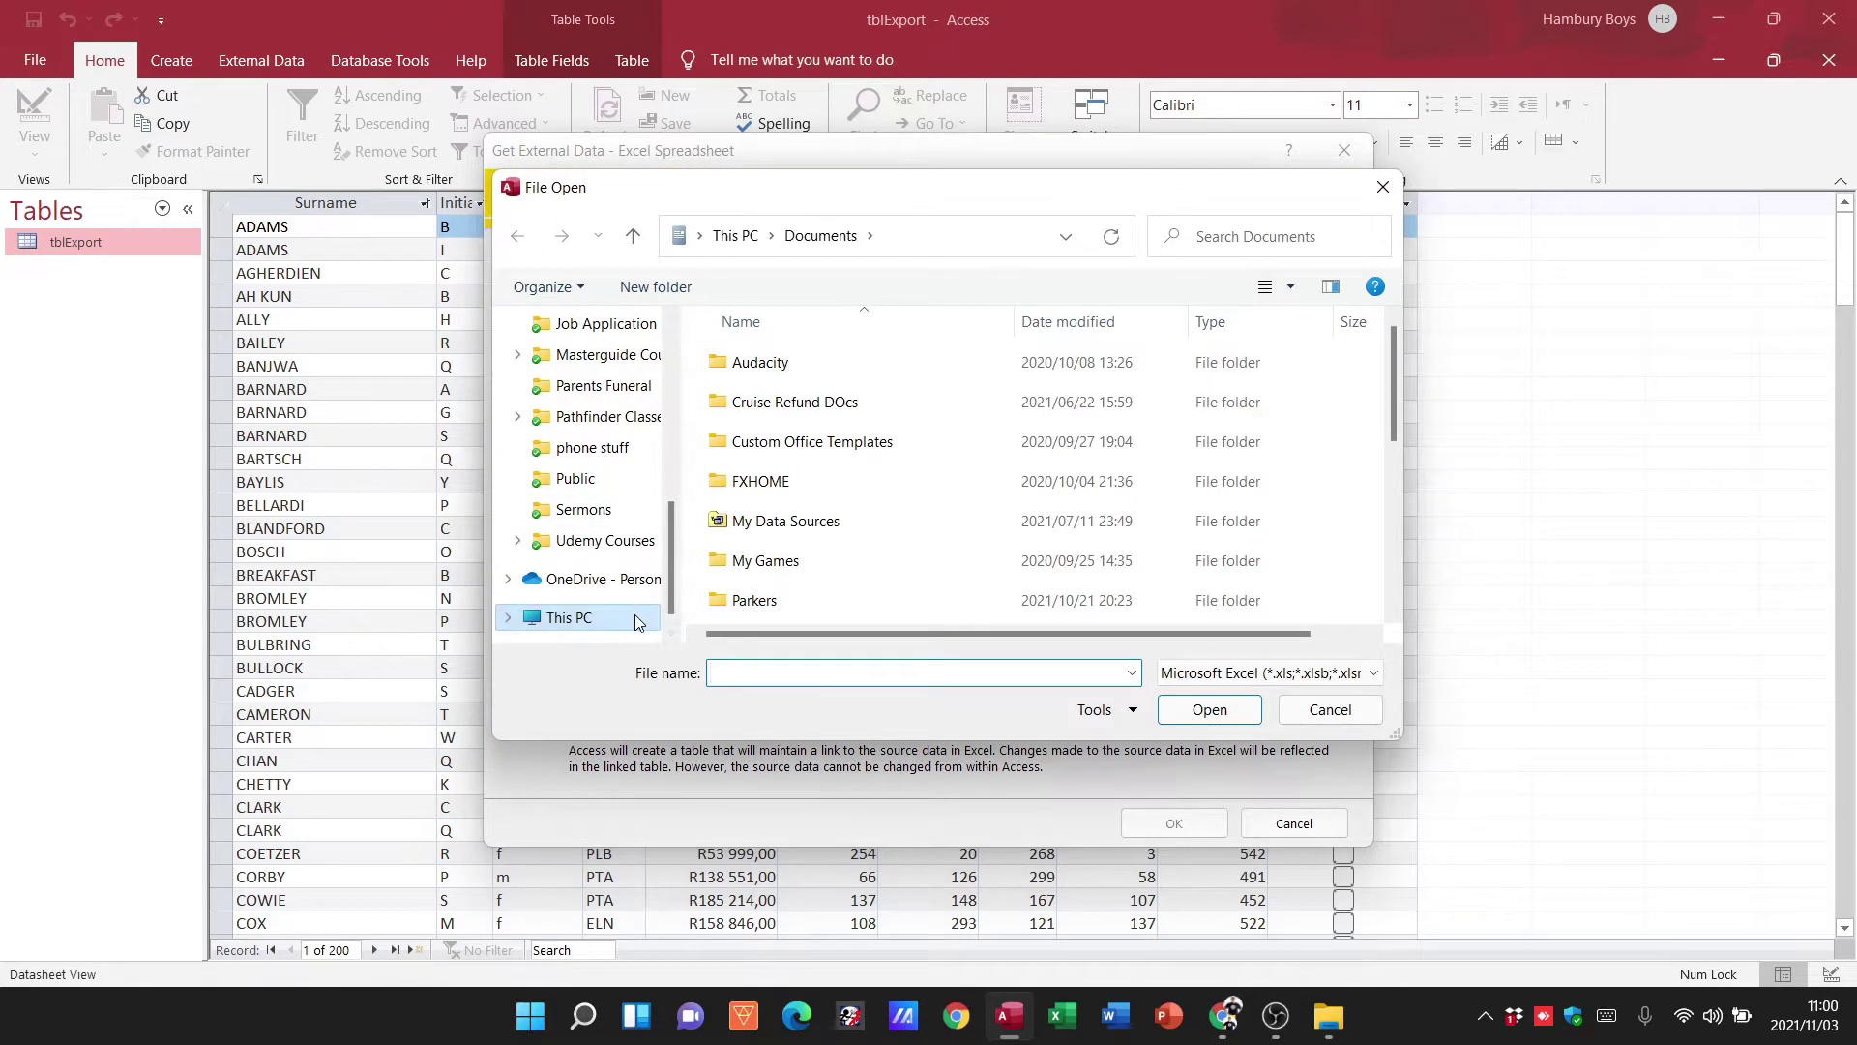
{"action": "double_click", "coordinate": [1124, 600]}
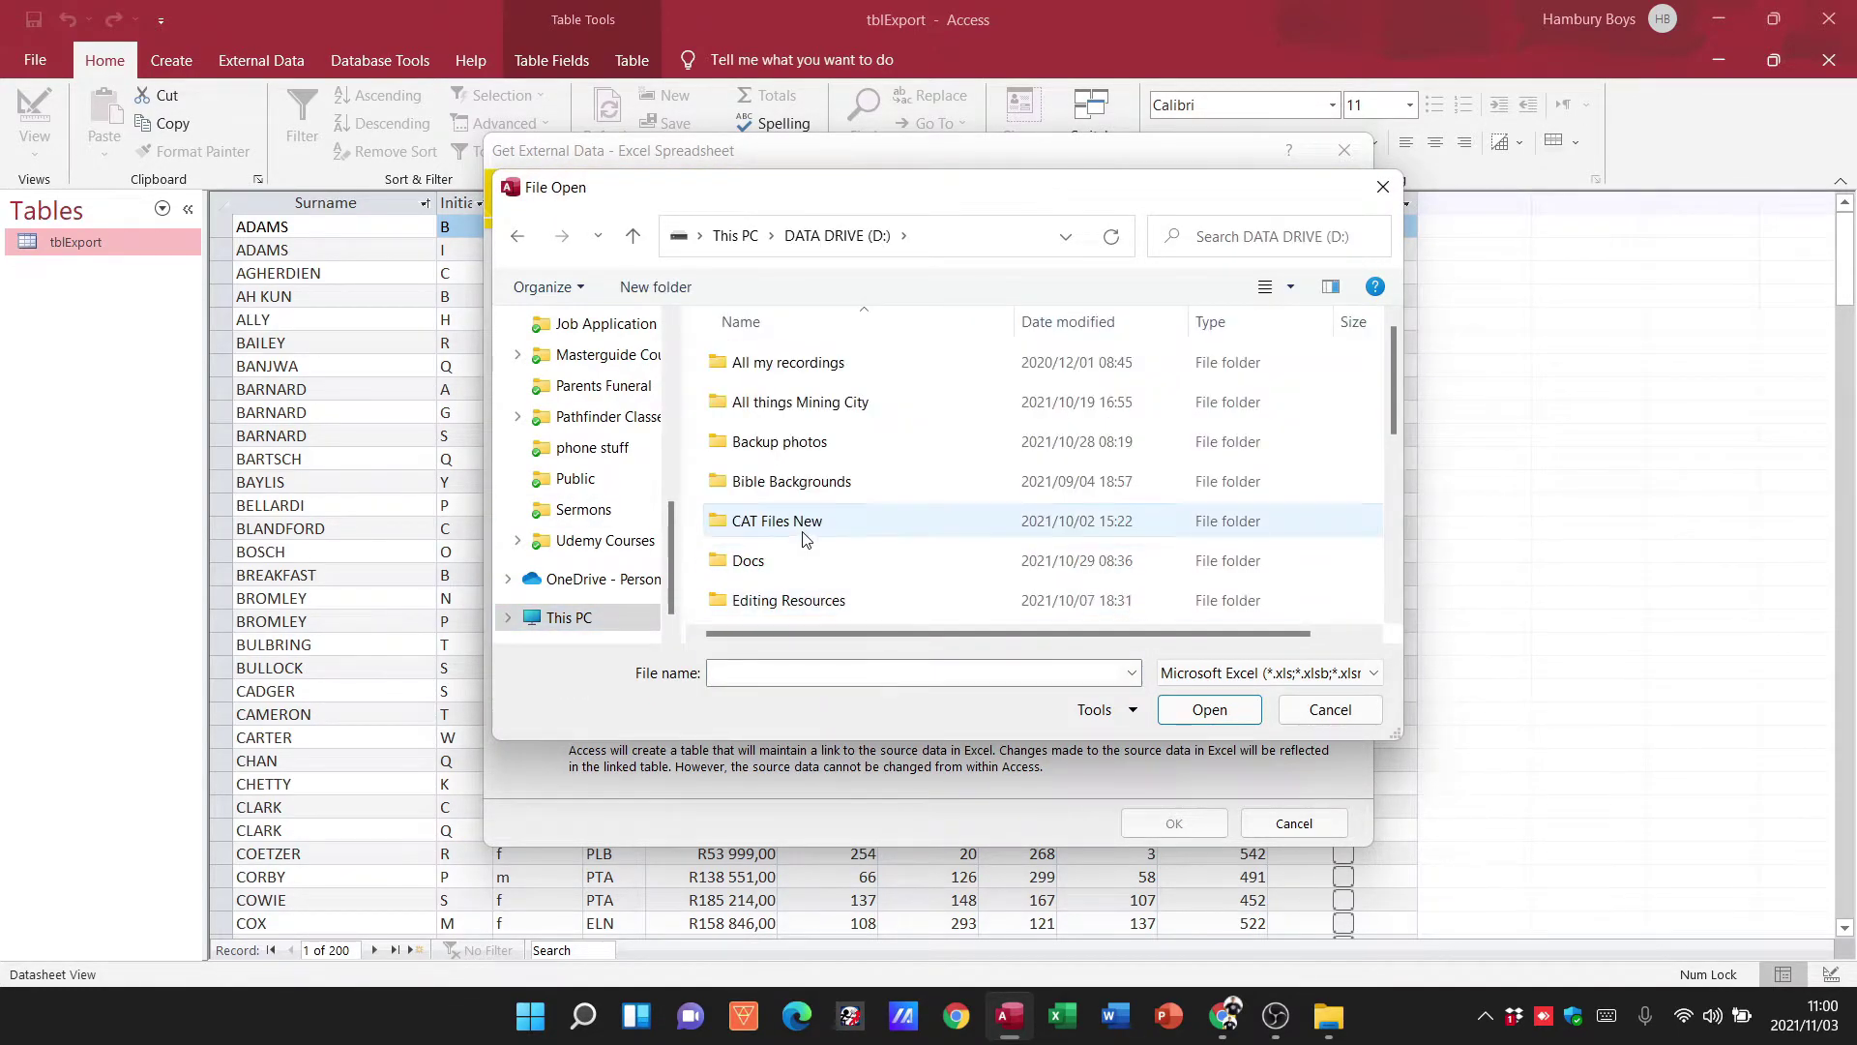
{"action": "double_click", "coordinate": [858, 514]}
{"action": "double_click", "coordinate": [764, 403]}
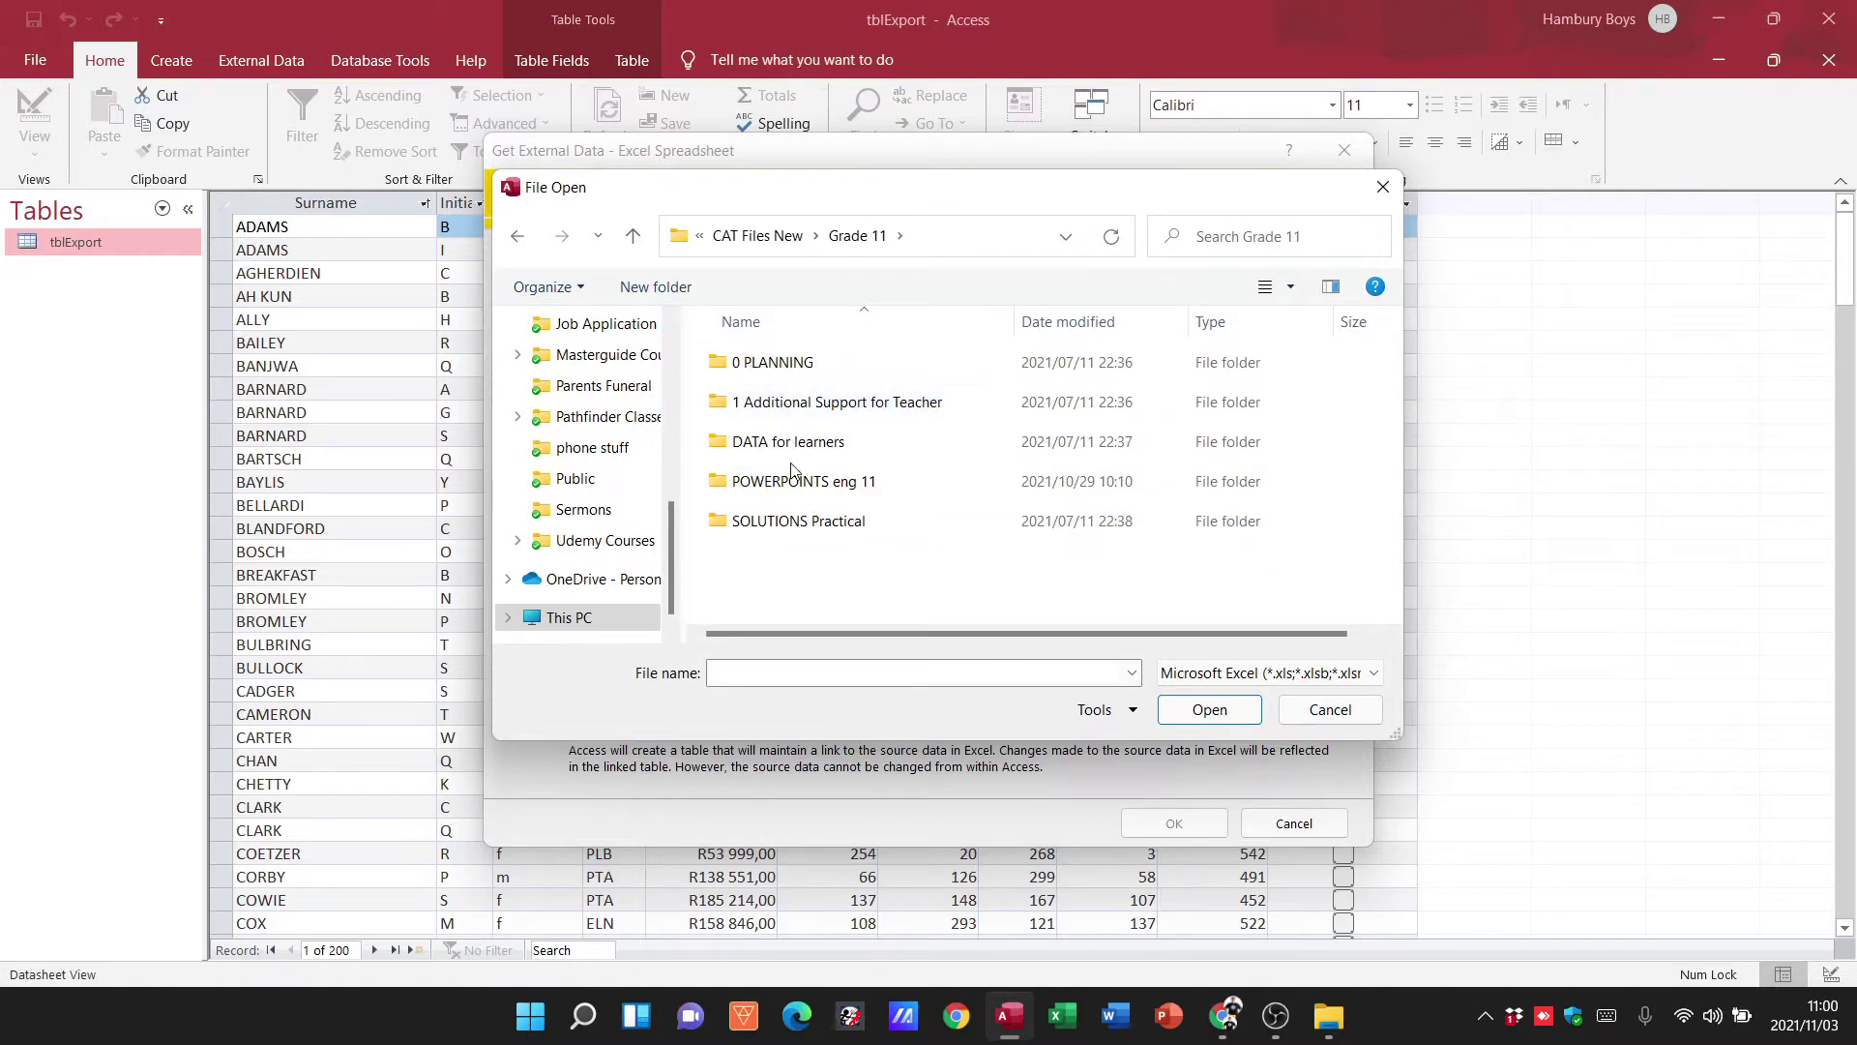
{"action": "double_click", "coordinate": [788, 454]}
{"action": "scroll", "coordinate": [793, 464], "scroll_direction": "down", "scroll_amount": 5}
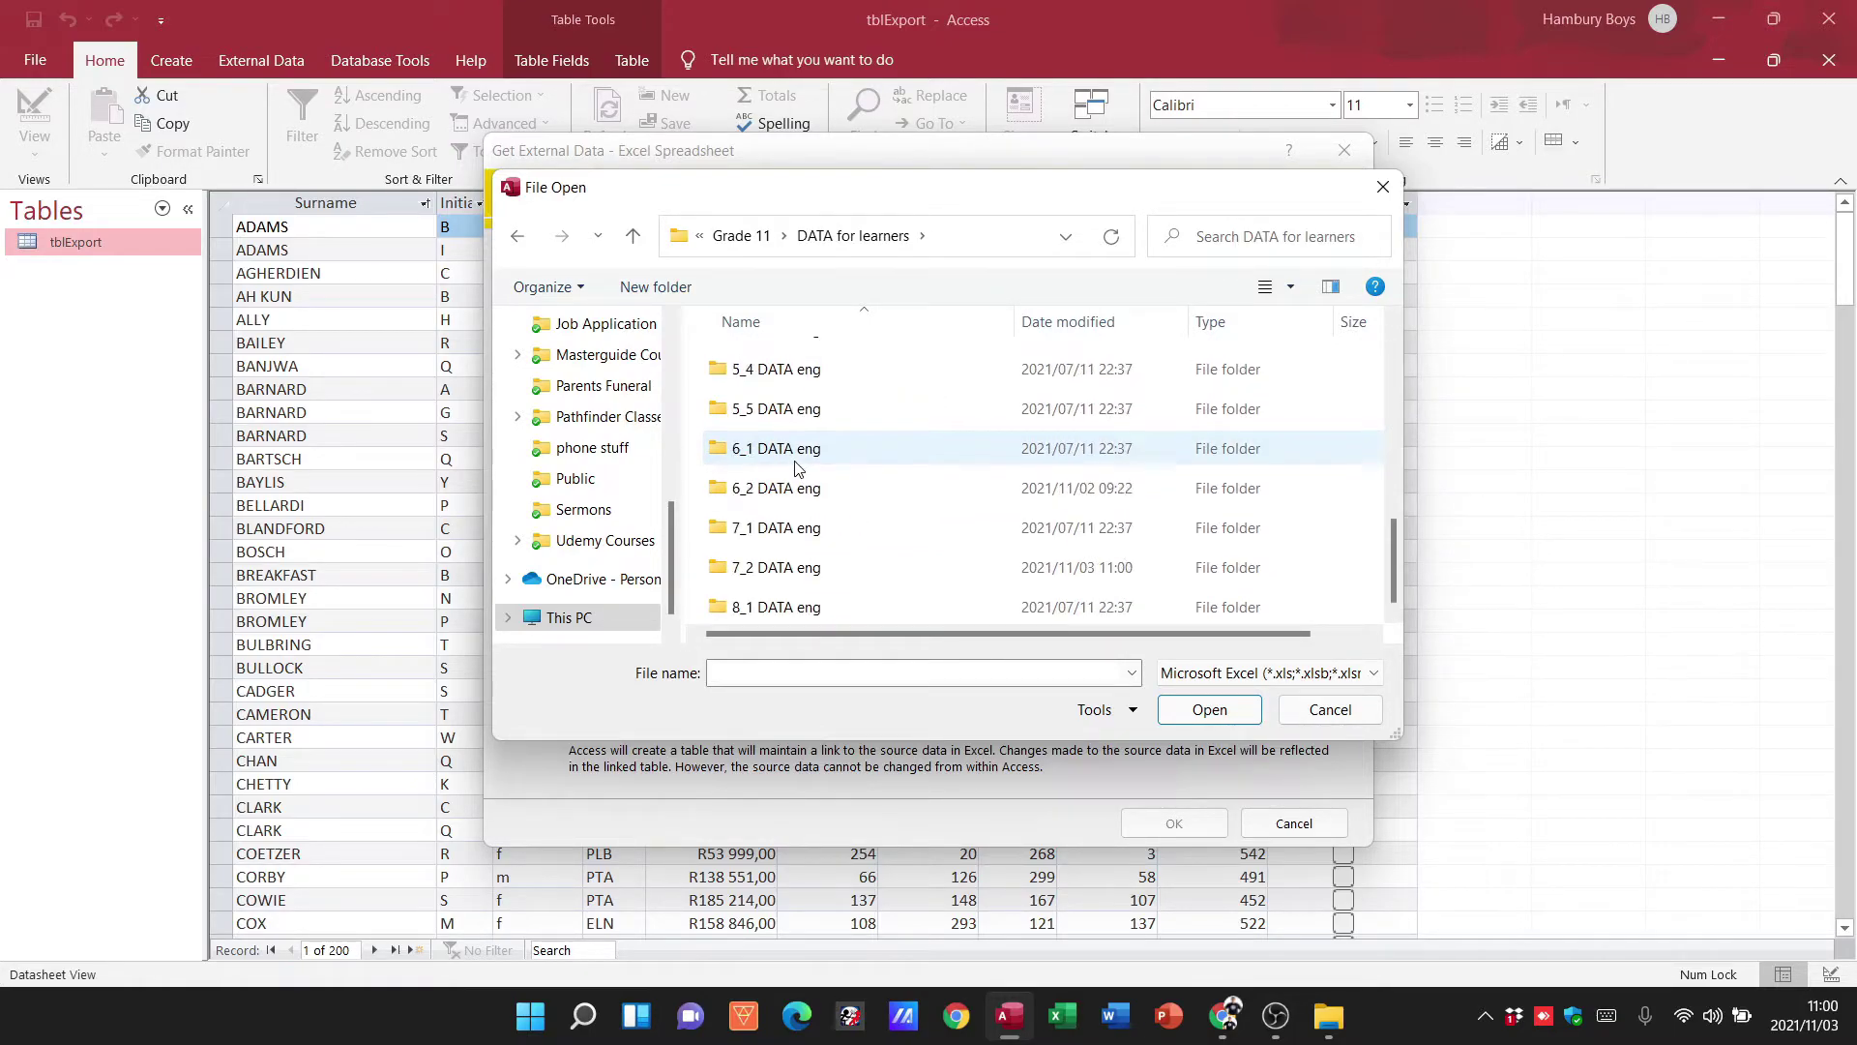
{"action": "double_click", "coordinate": [779, 568]}
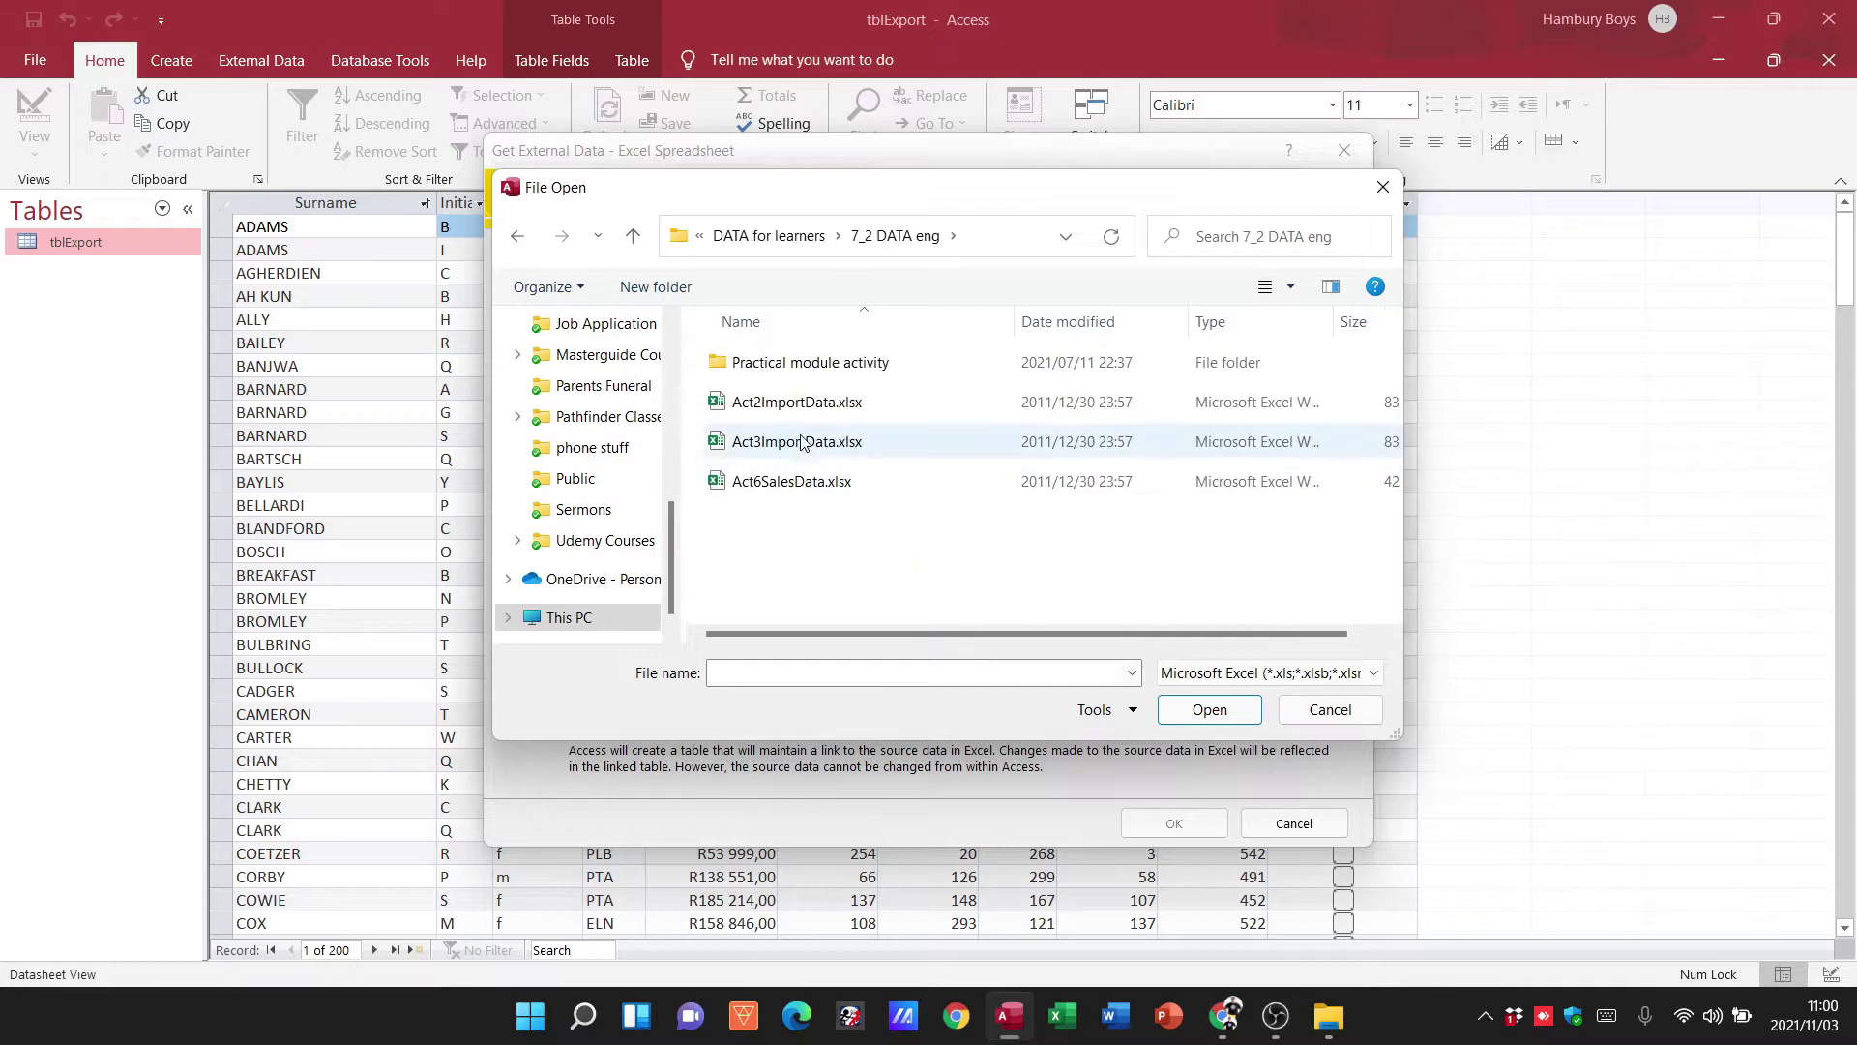
{"action": "double_click", "coordinate": [820, 402]}
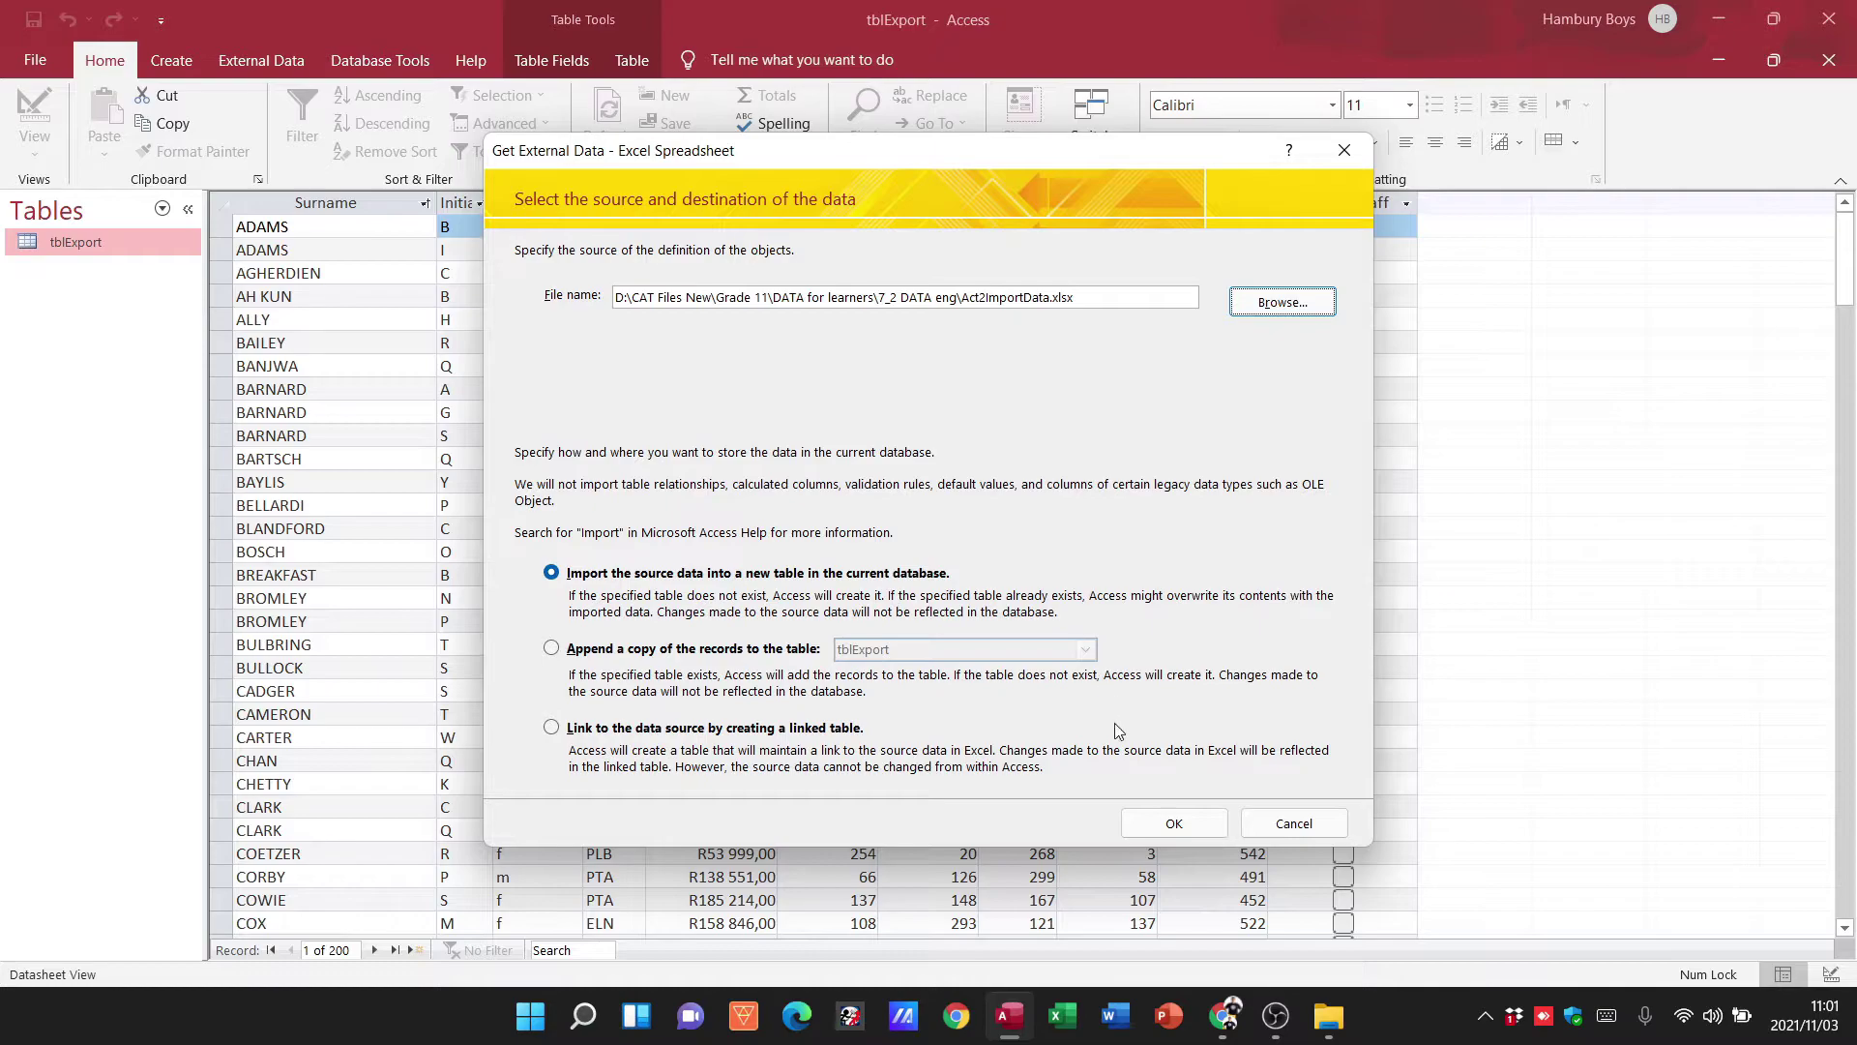
Preview the Extra, Sheet3 and Data worksheets, then settle on Data for import
{"action": "left_click", "coordinate": [1149, 828]}
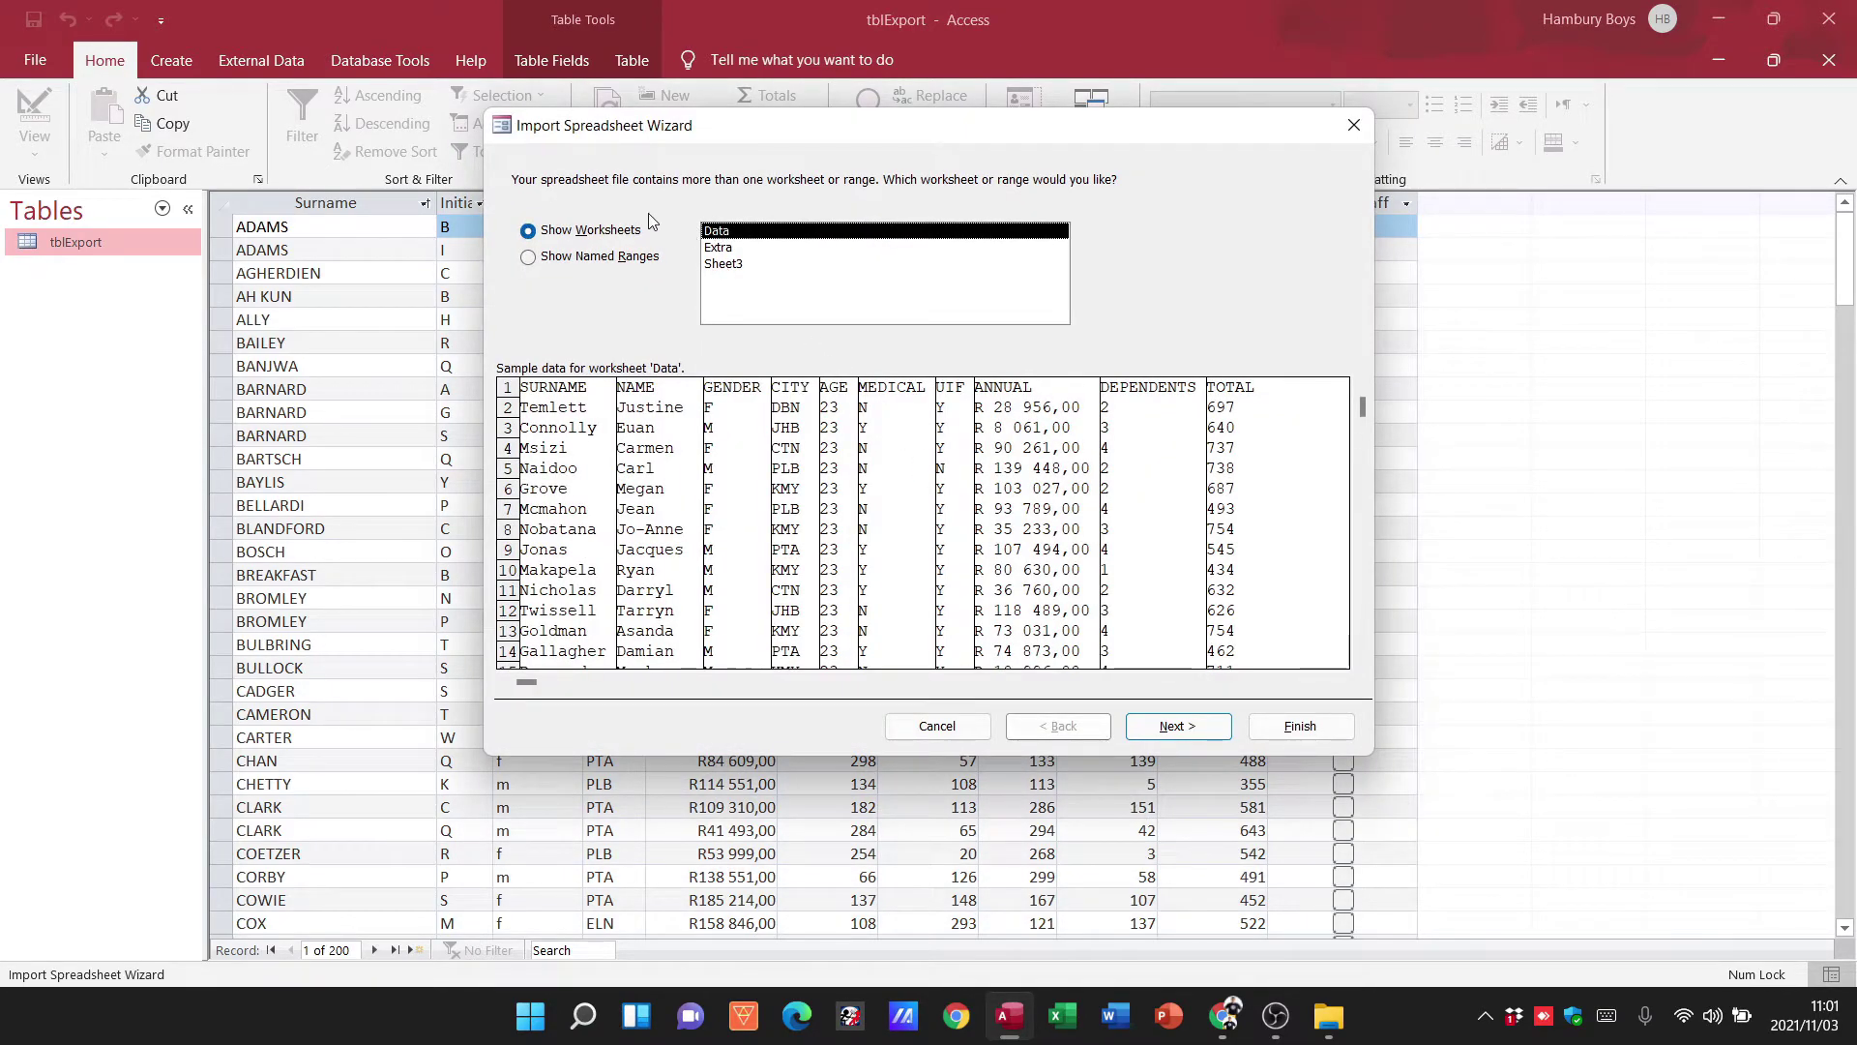
{"action": "left_click", "coordinate": [590, 258]}
{"action": "left_click", "coordinate": [580, 242]}
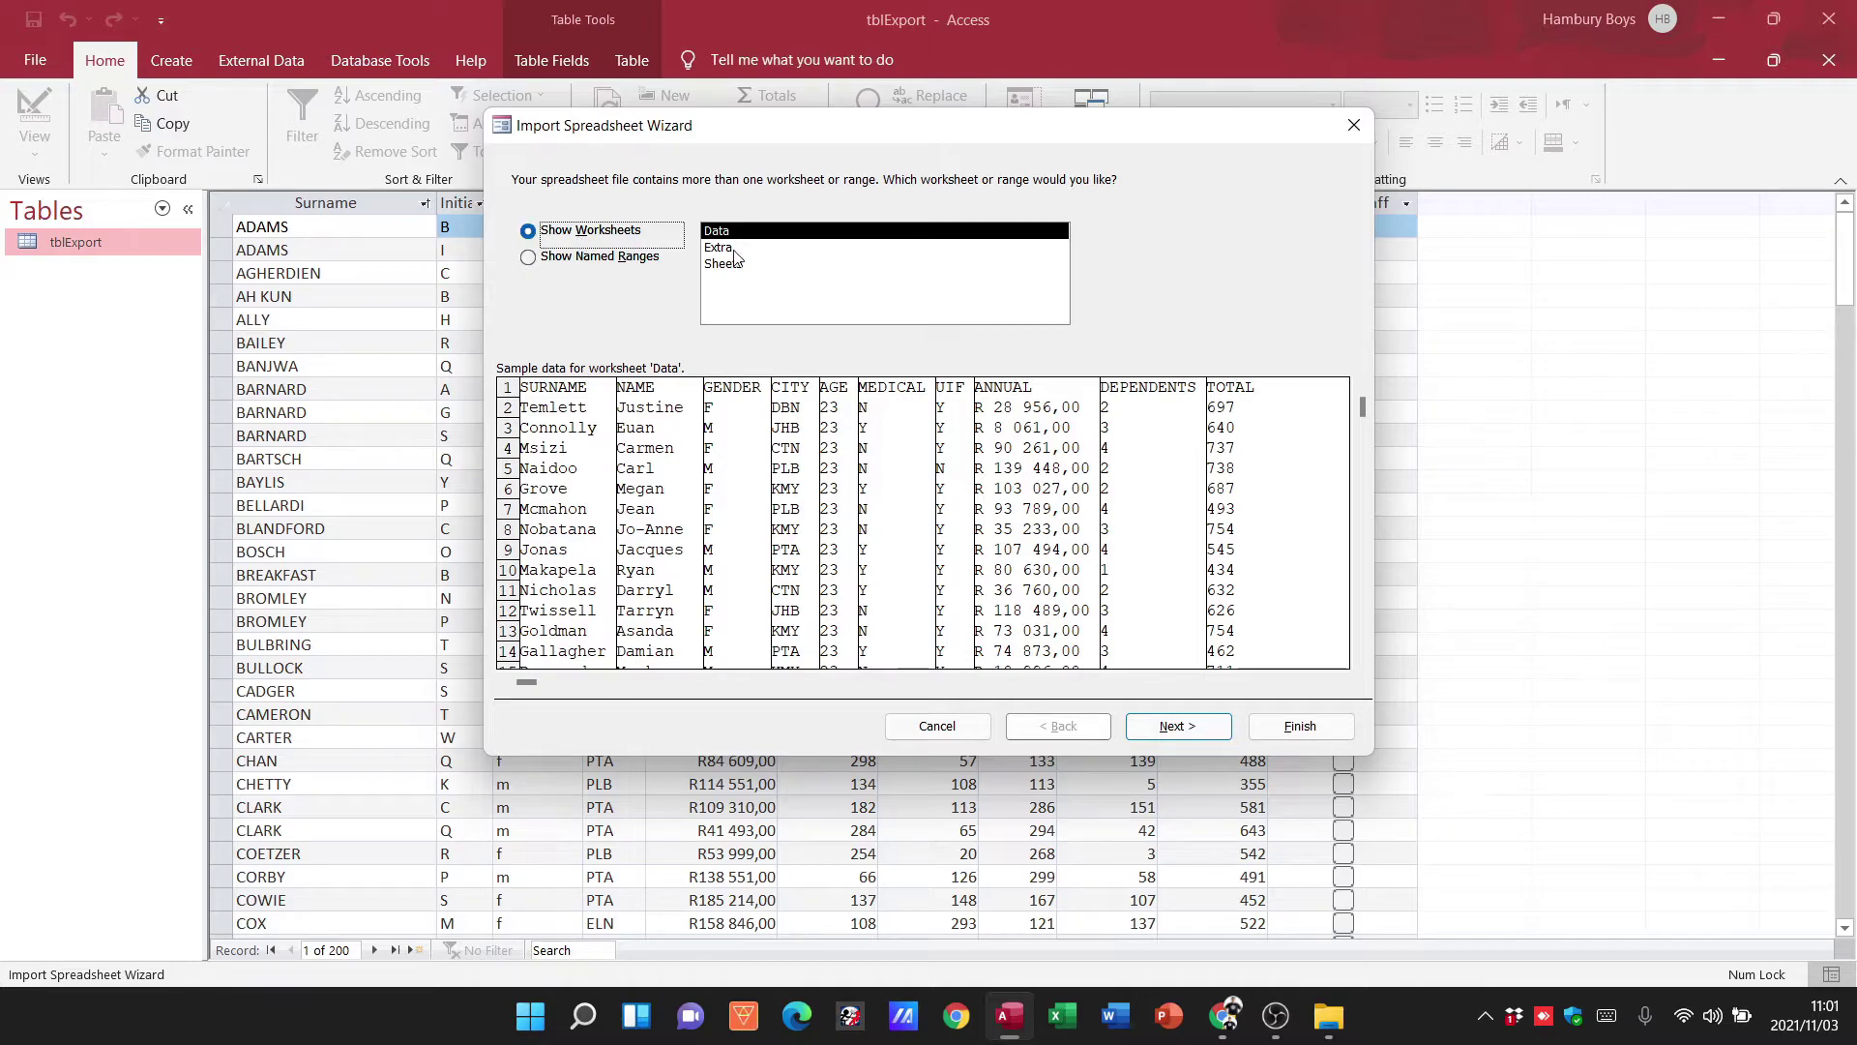
{"action": "left_click", "coordinate": [731, 248]}
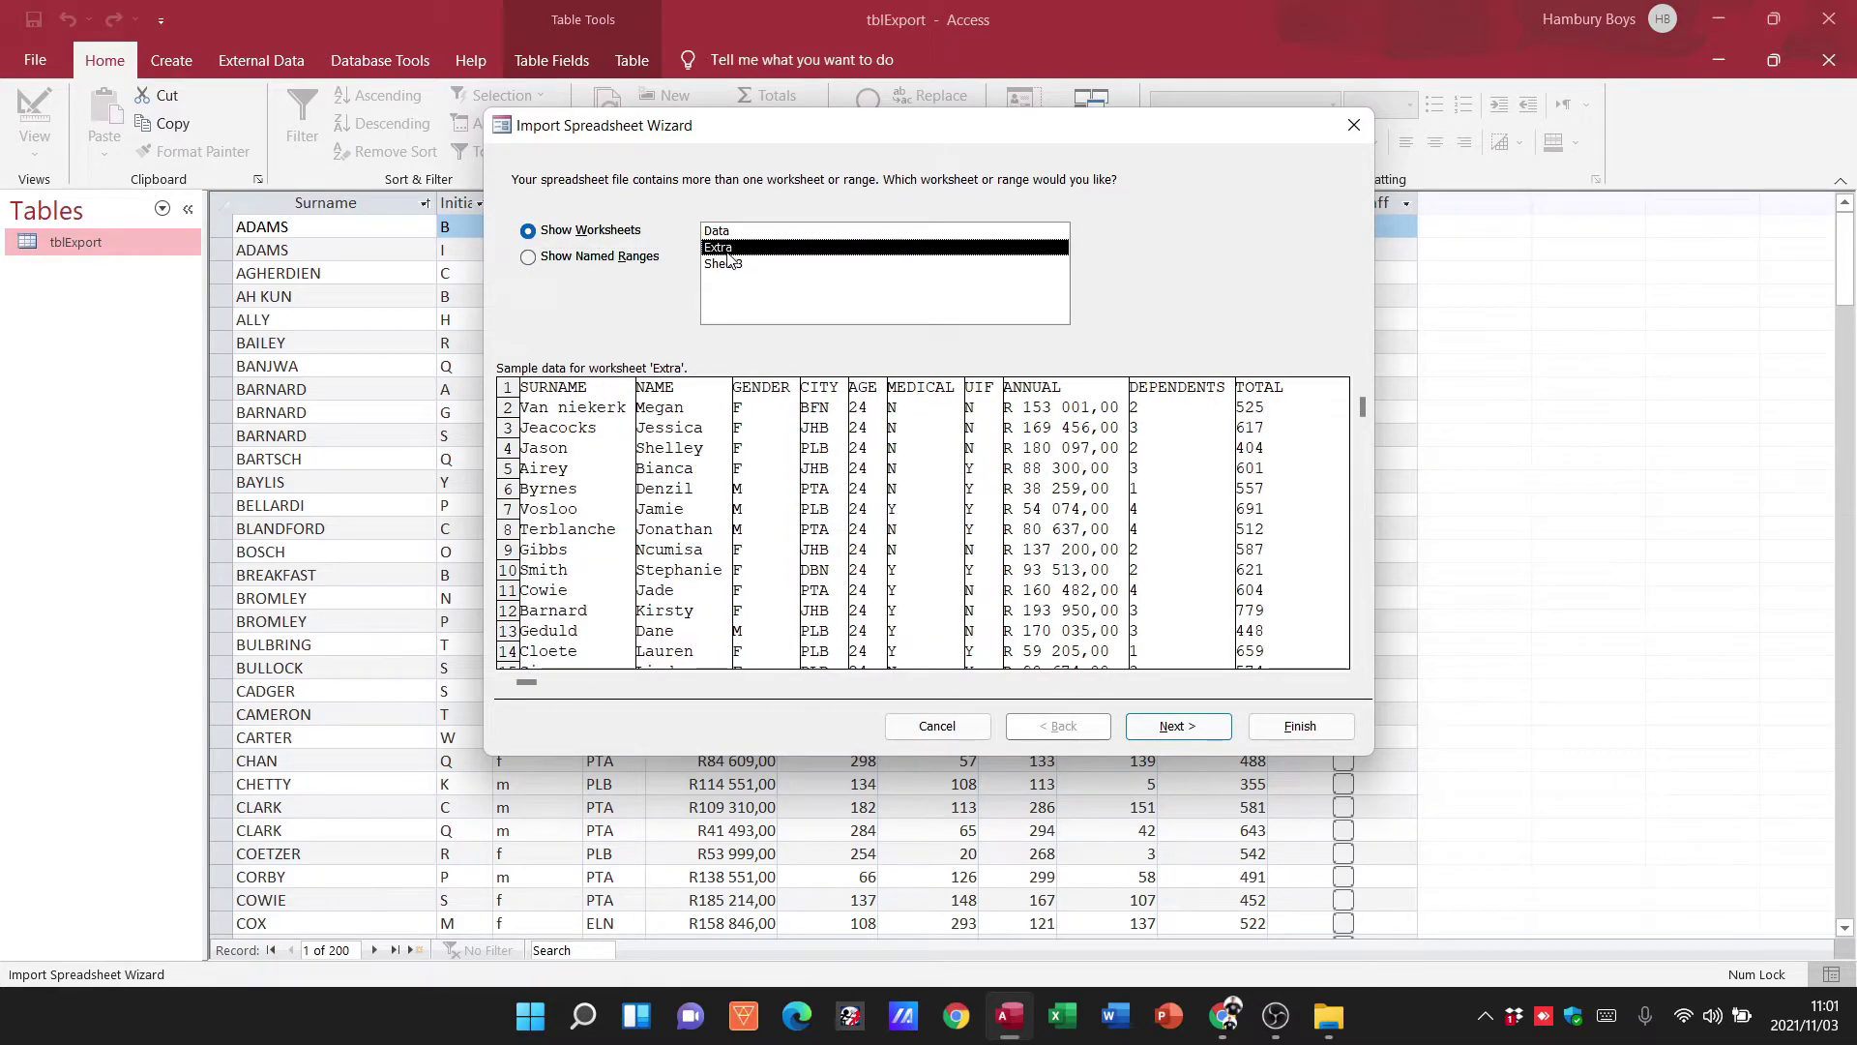
{"action": "left_click", "coordinate": [730, 263]}
{"action": "left_click", "coordinate": [731, 234]}
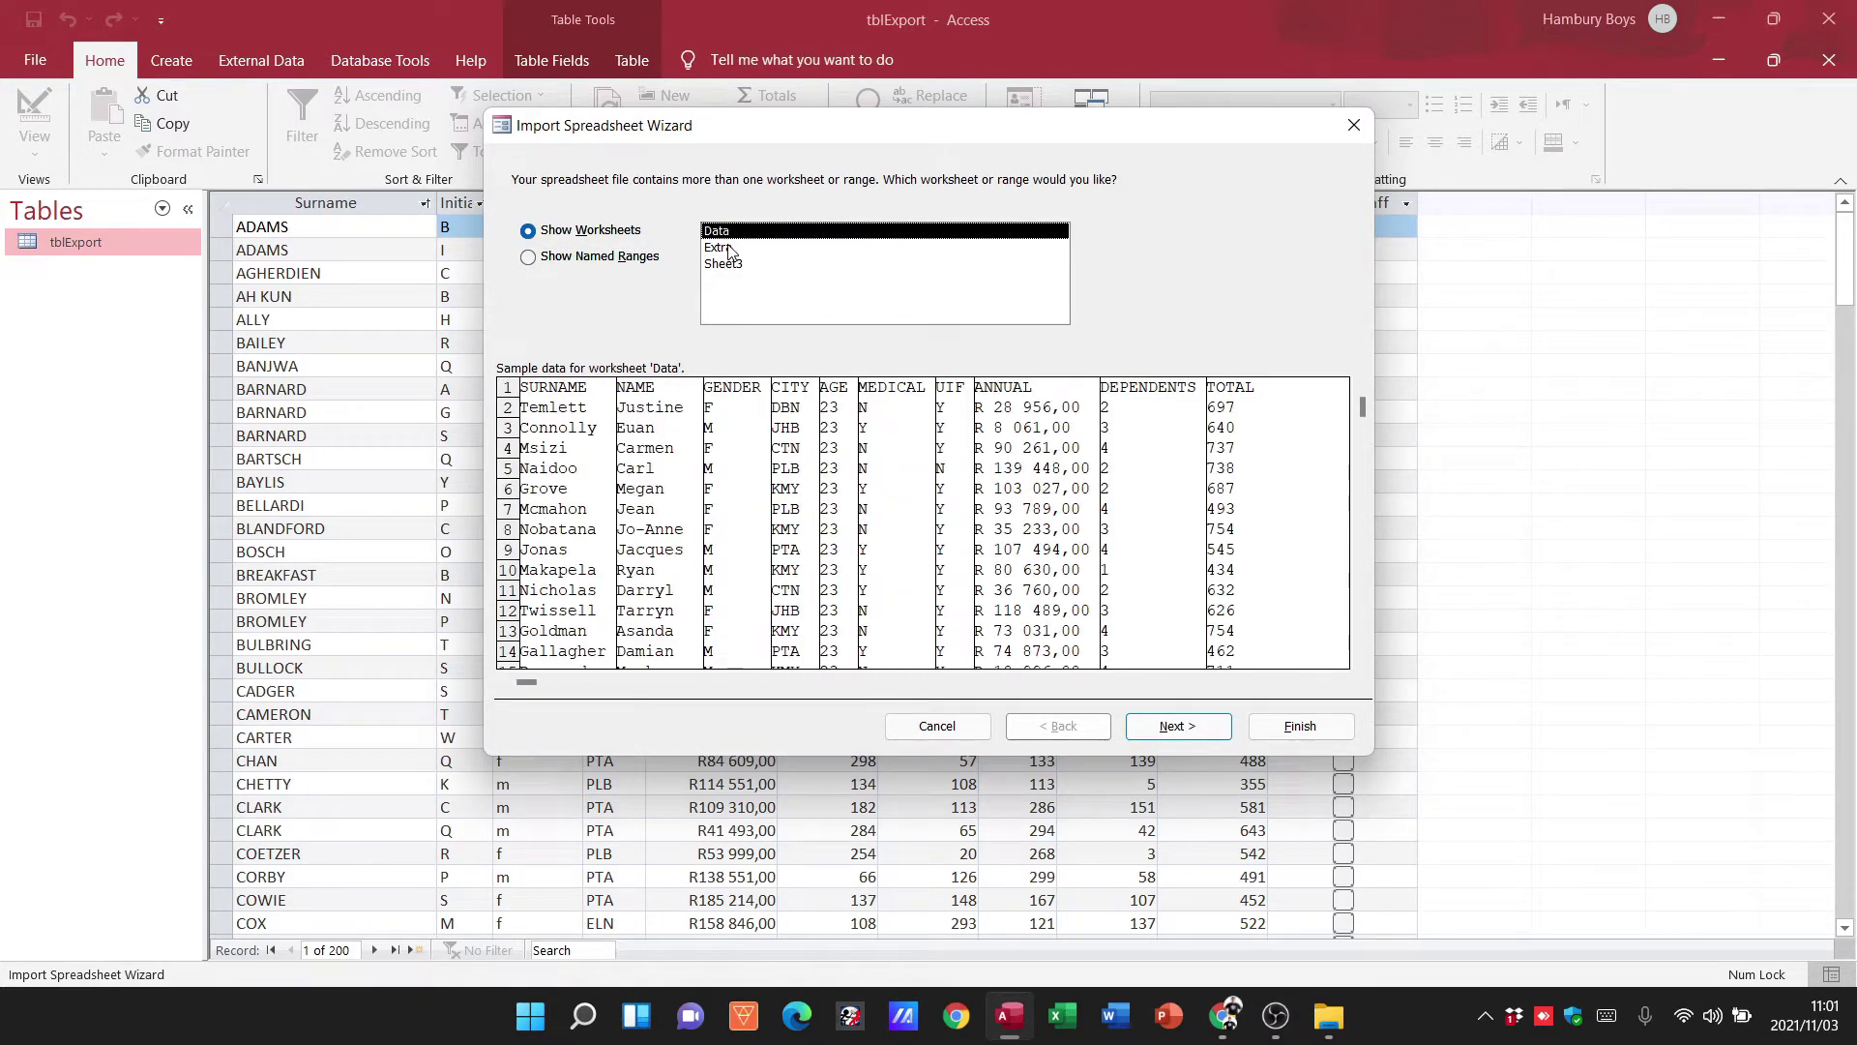
{"action": "left_click", "coordinate": [731, 248]}
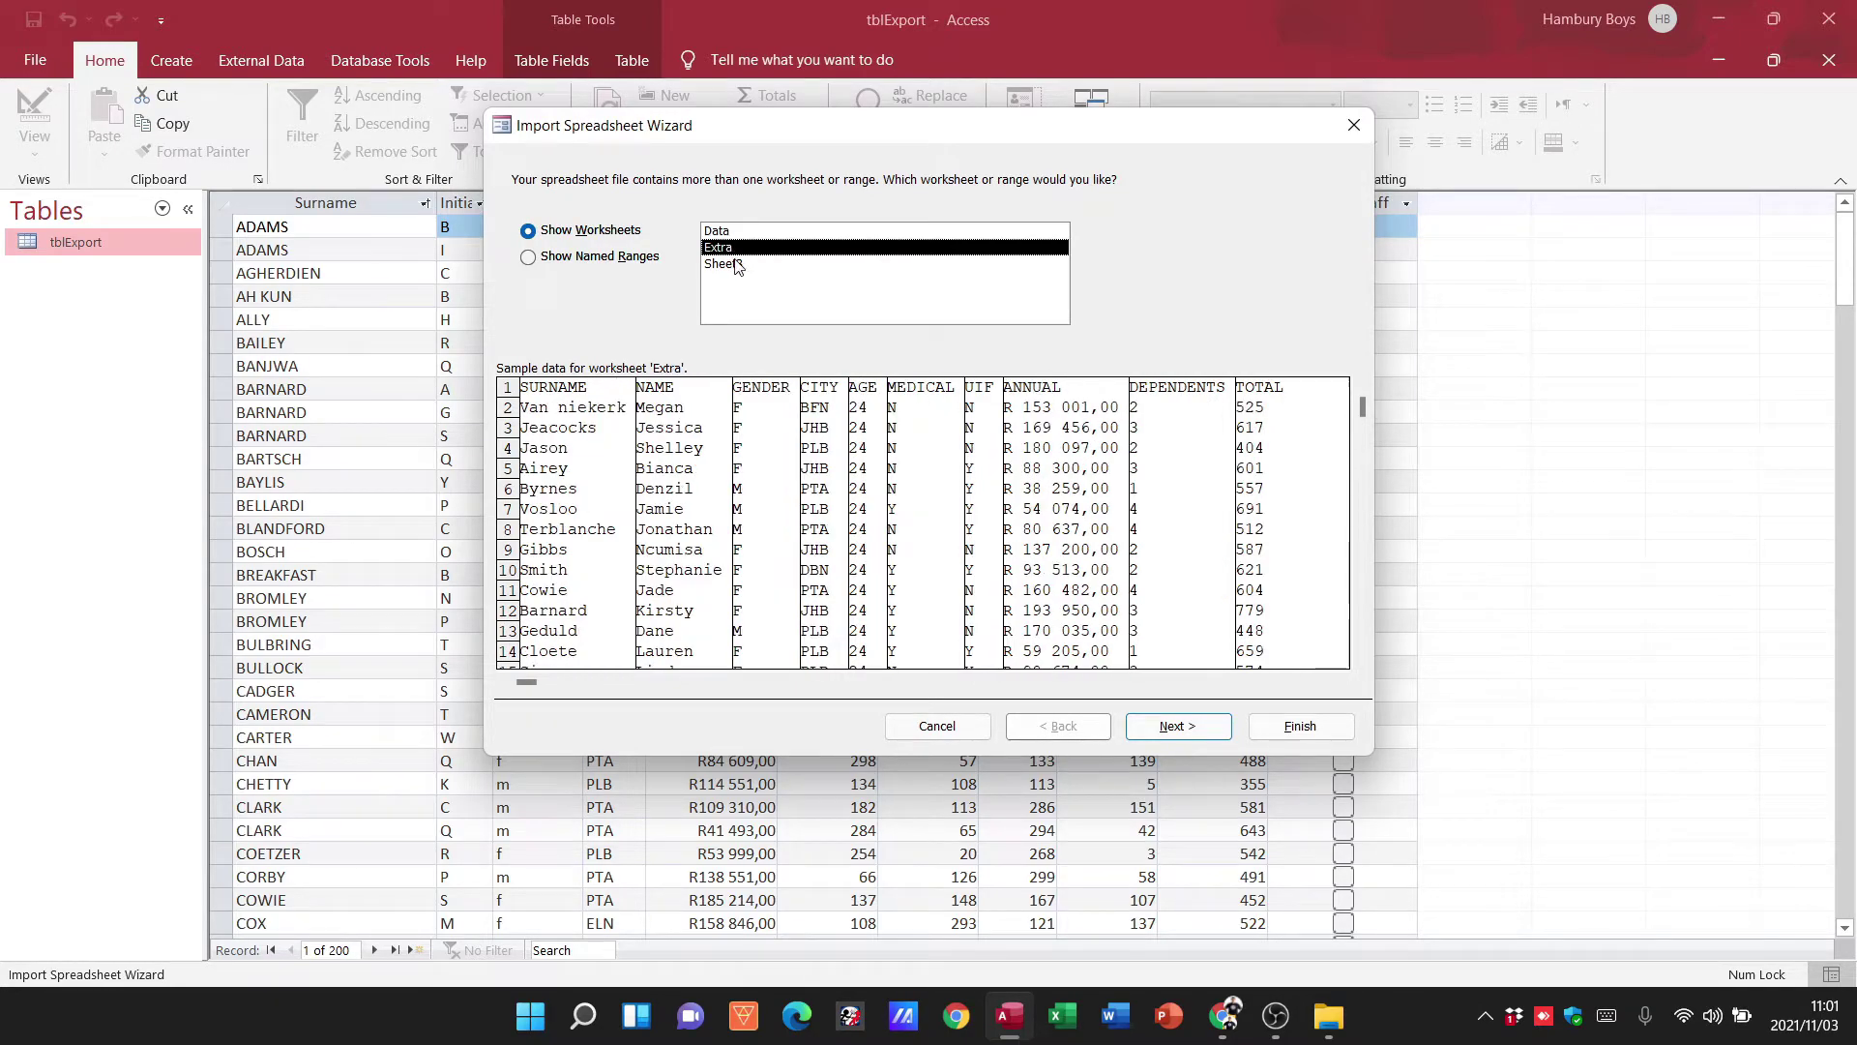
{"action": "left_click", "coordinate": [733, 264]}
{"action": "left_click", "coordinate": [721, 233]}
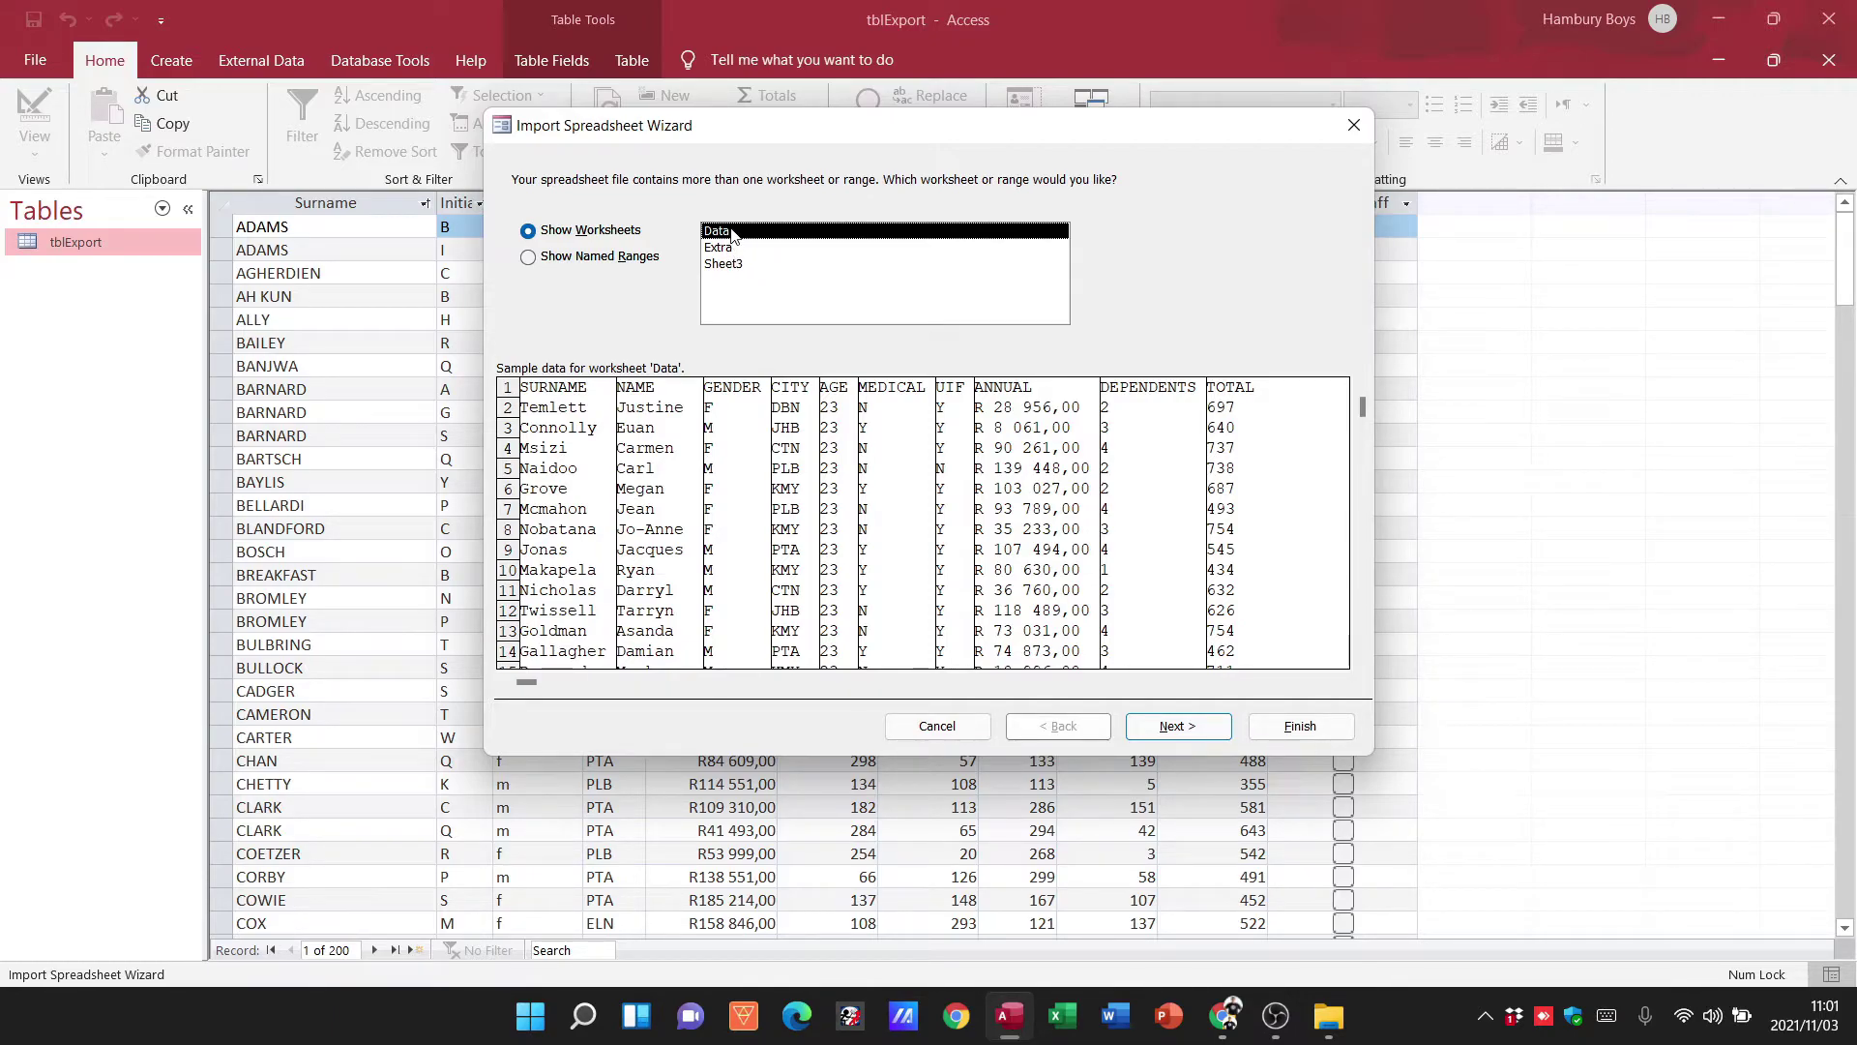
Accept first-row headings, default field options and the Access-added ID primary key
{"action": "left_click", "coordinate": [1164, 739]}
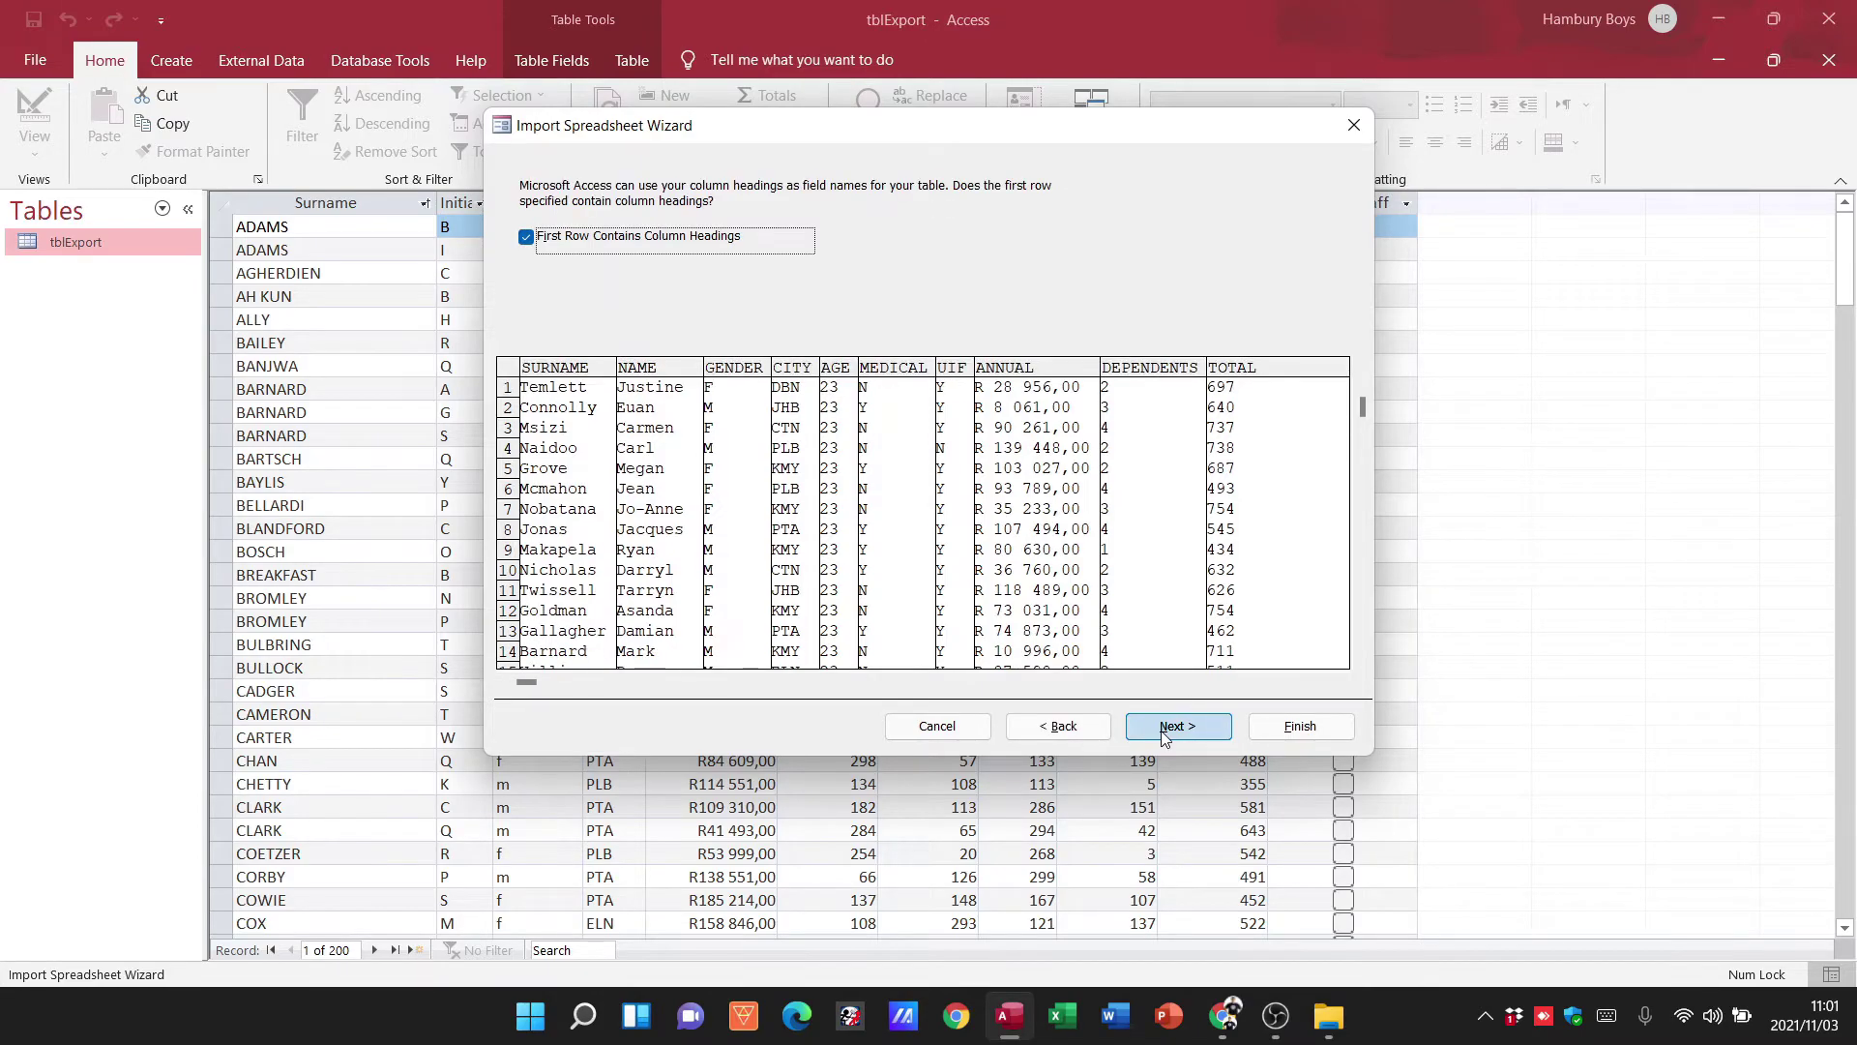
{"action": "left_click", "coordinate": [1164, 740]}
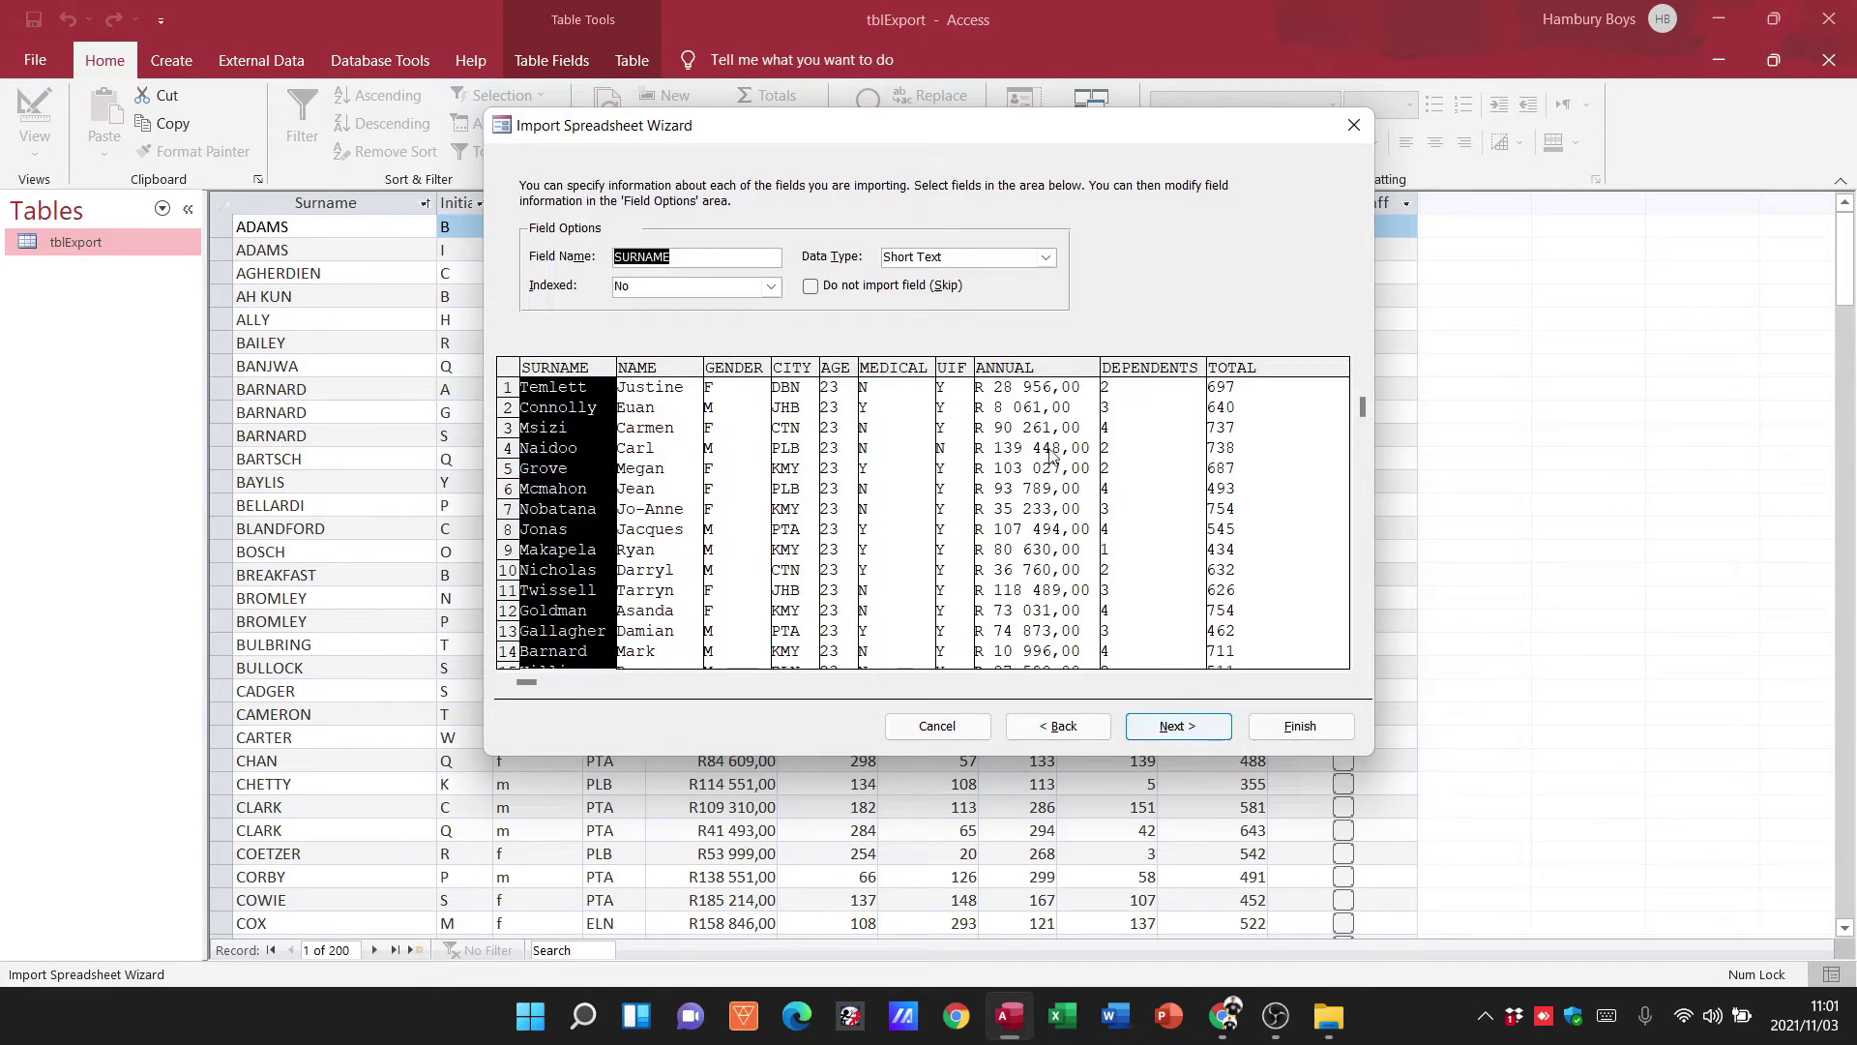
{"action": "left_click", "coordinate": [1177, 721]}
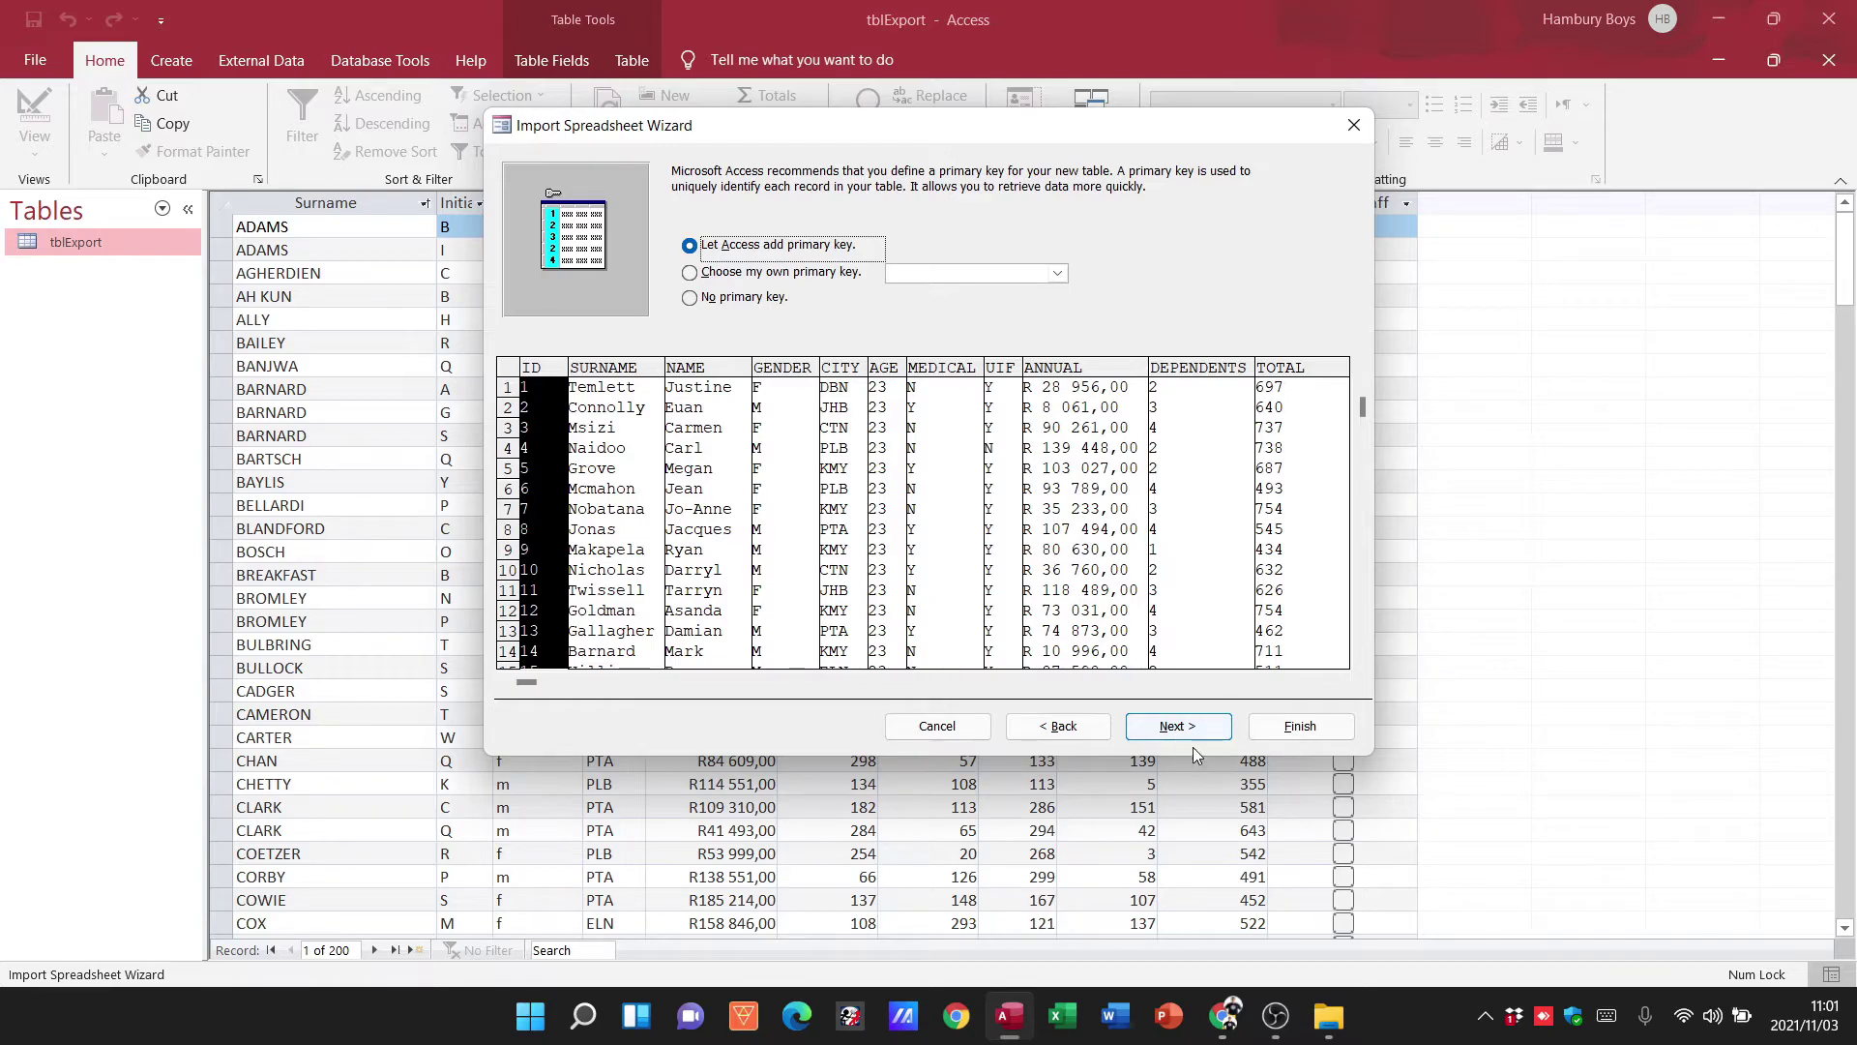
{"action": "left_click", "coordinate": [1177, 726]}
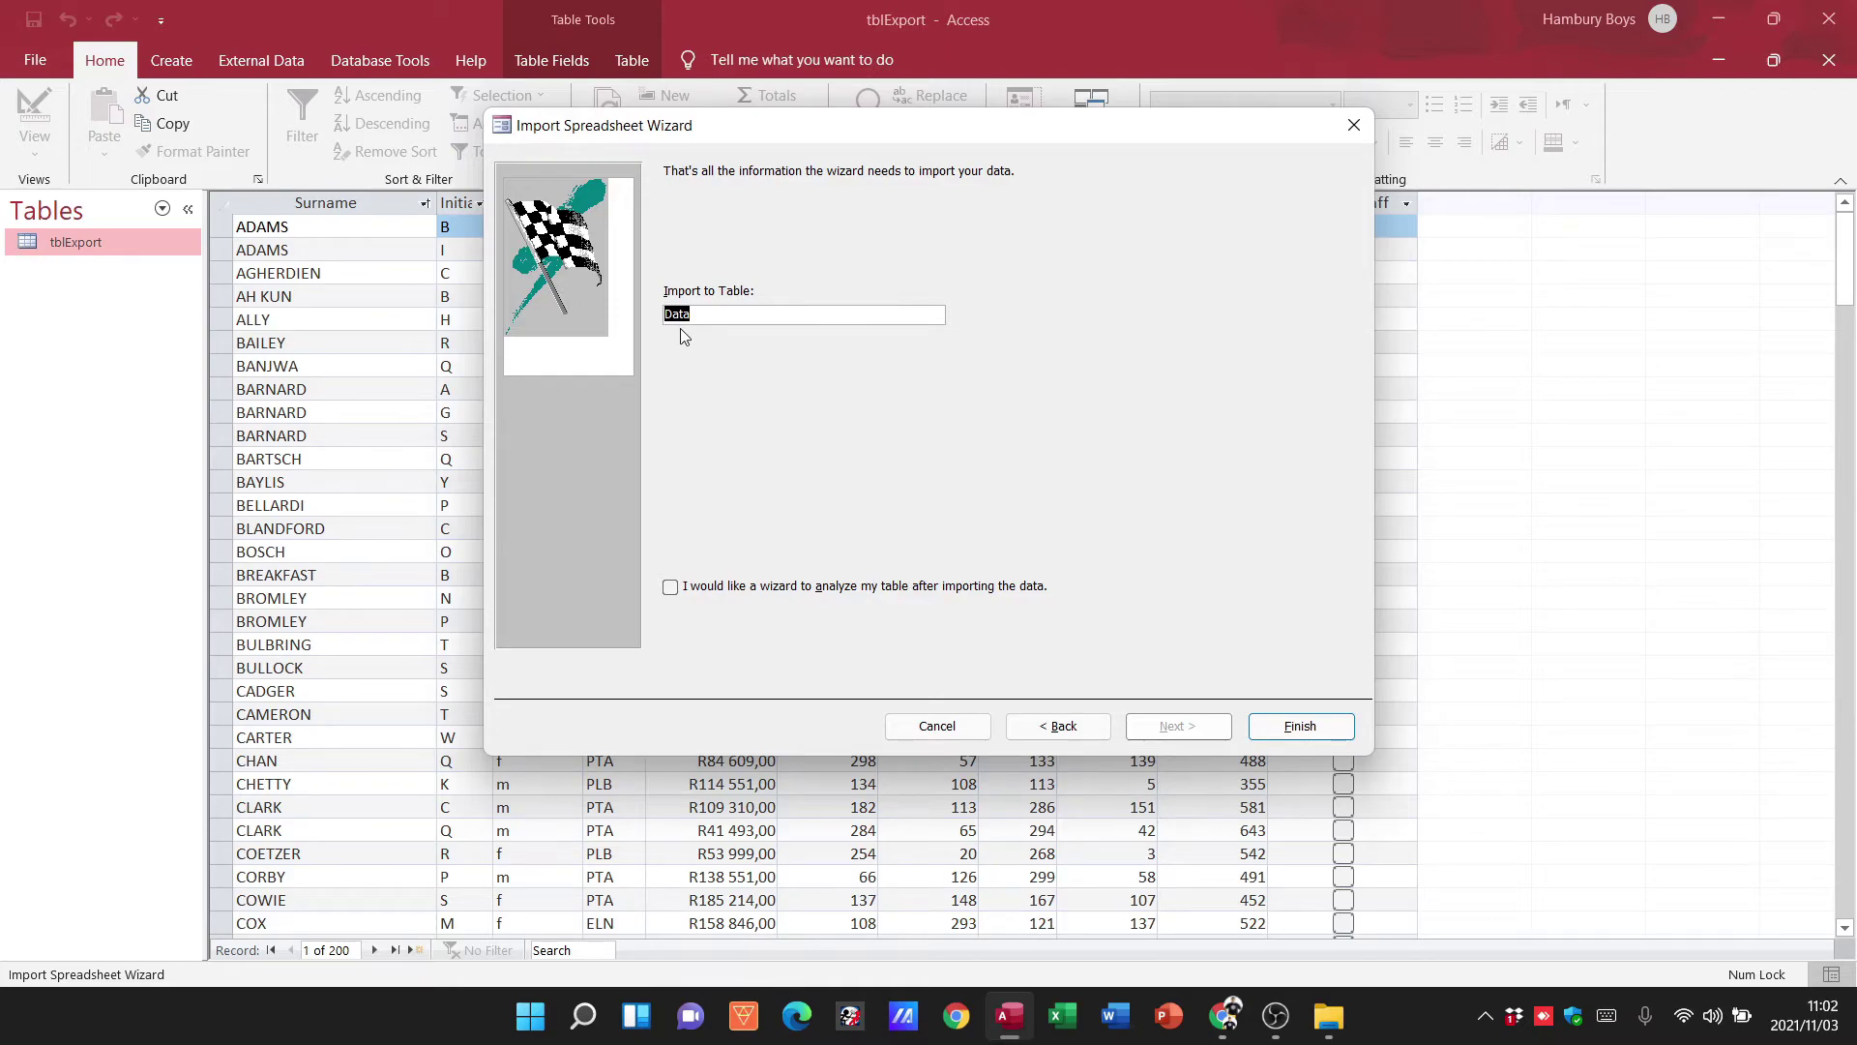
Finish the import without saving steps and open the new 25-record Data table
{"action": "left_click", "coordinate": [1277, 732]}
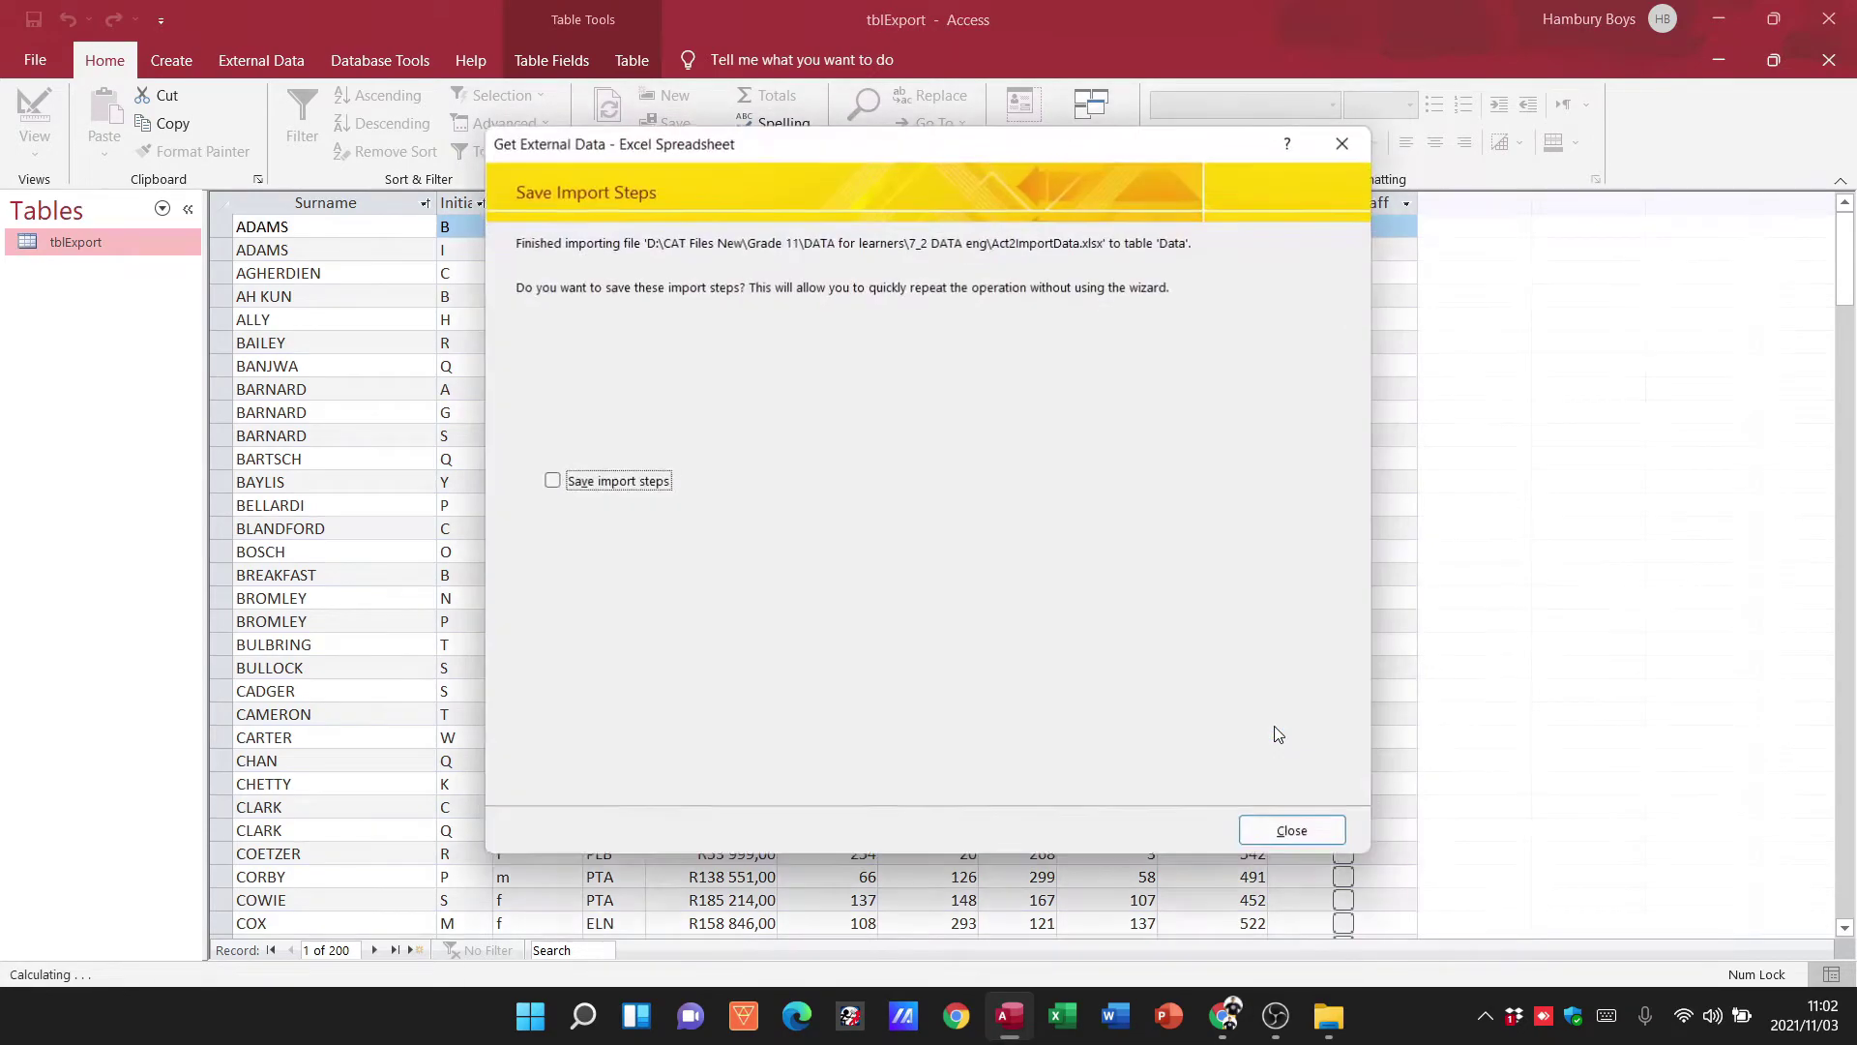
{"action": "left_click", "coordinate": [1304, 838]}
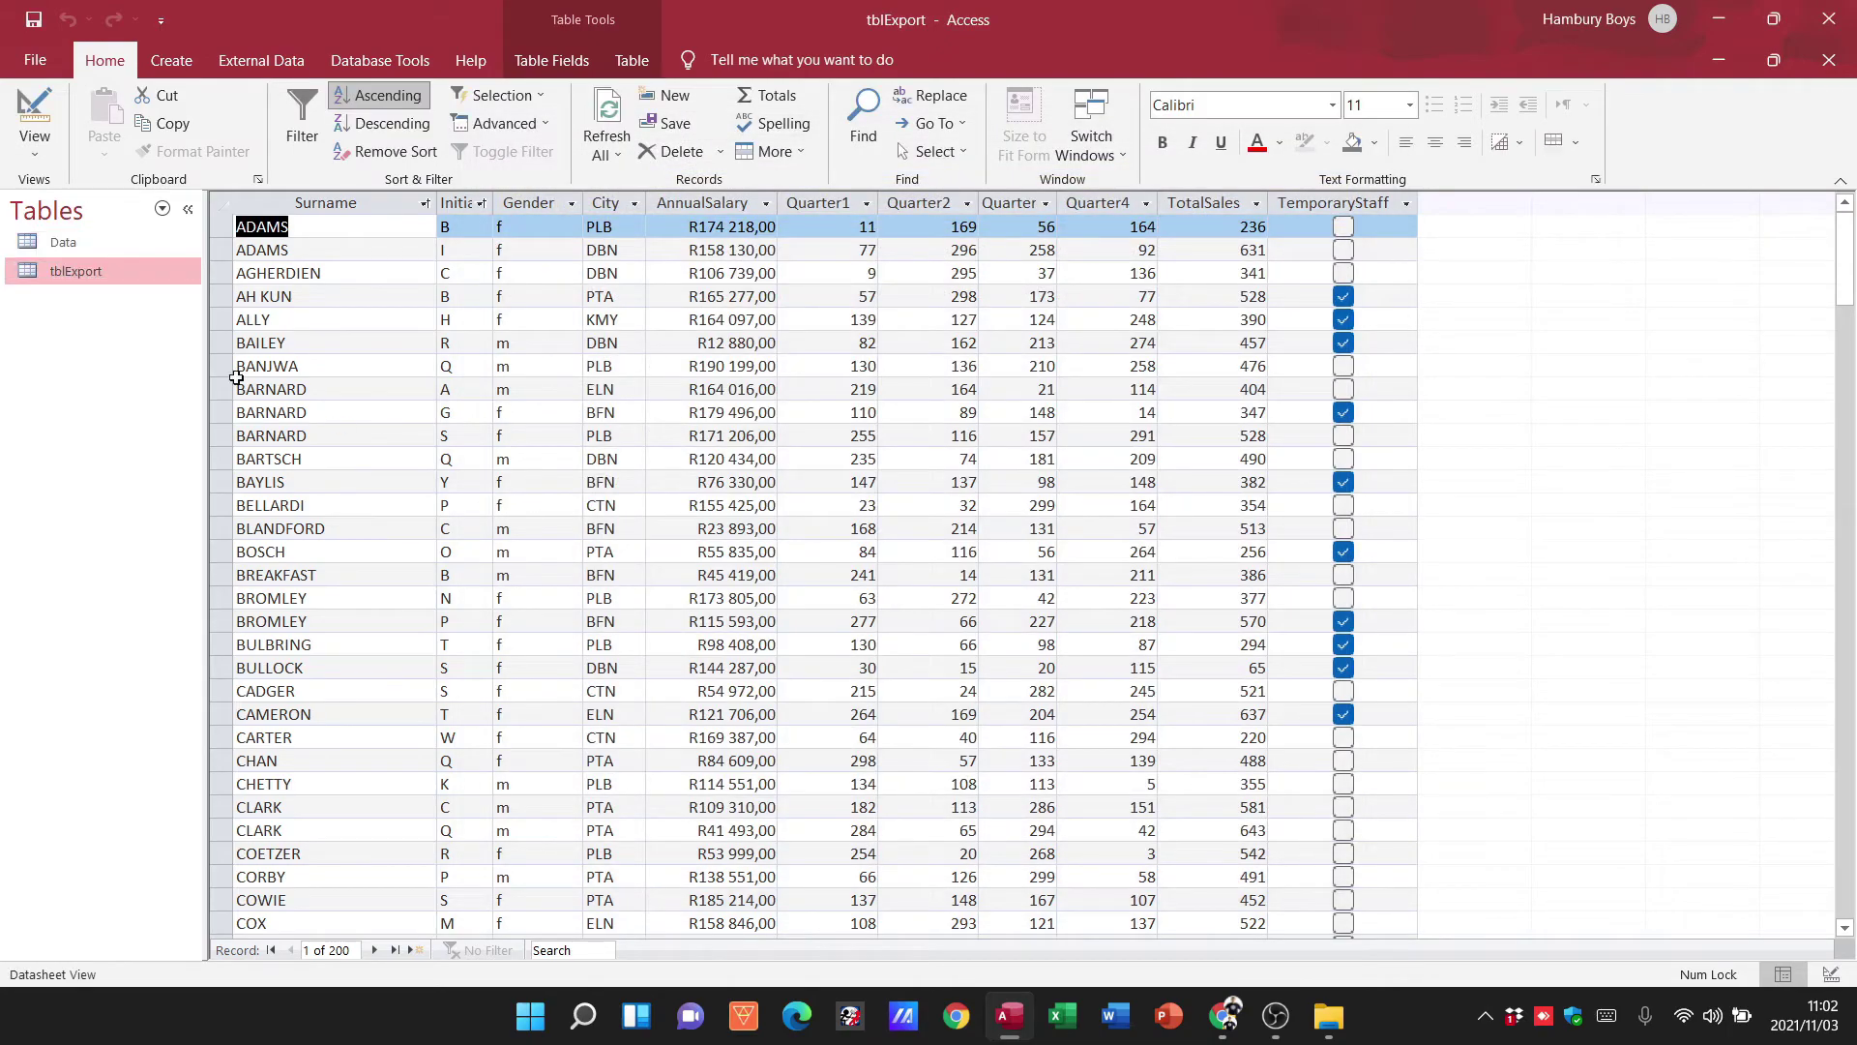
{"action": "double_click", "coordinate": [61, 243]}
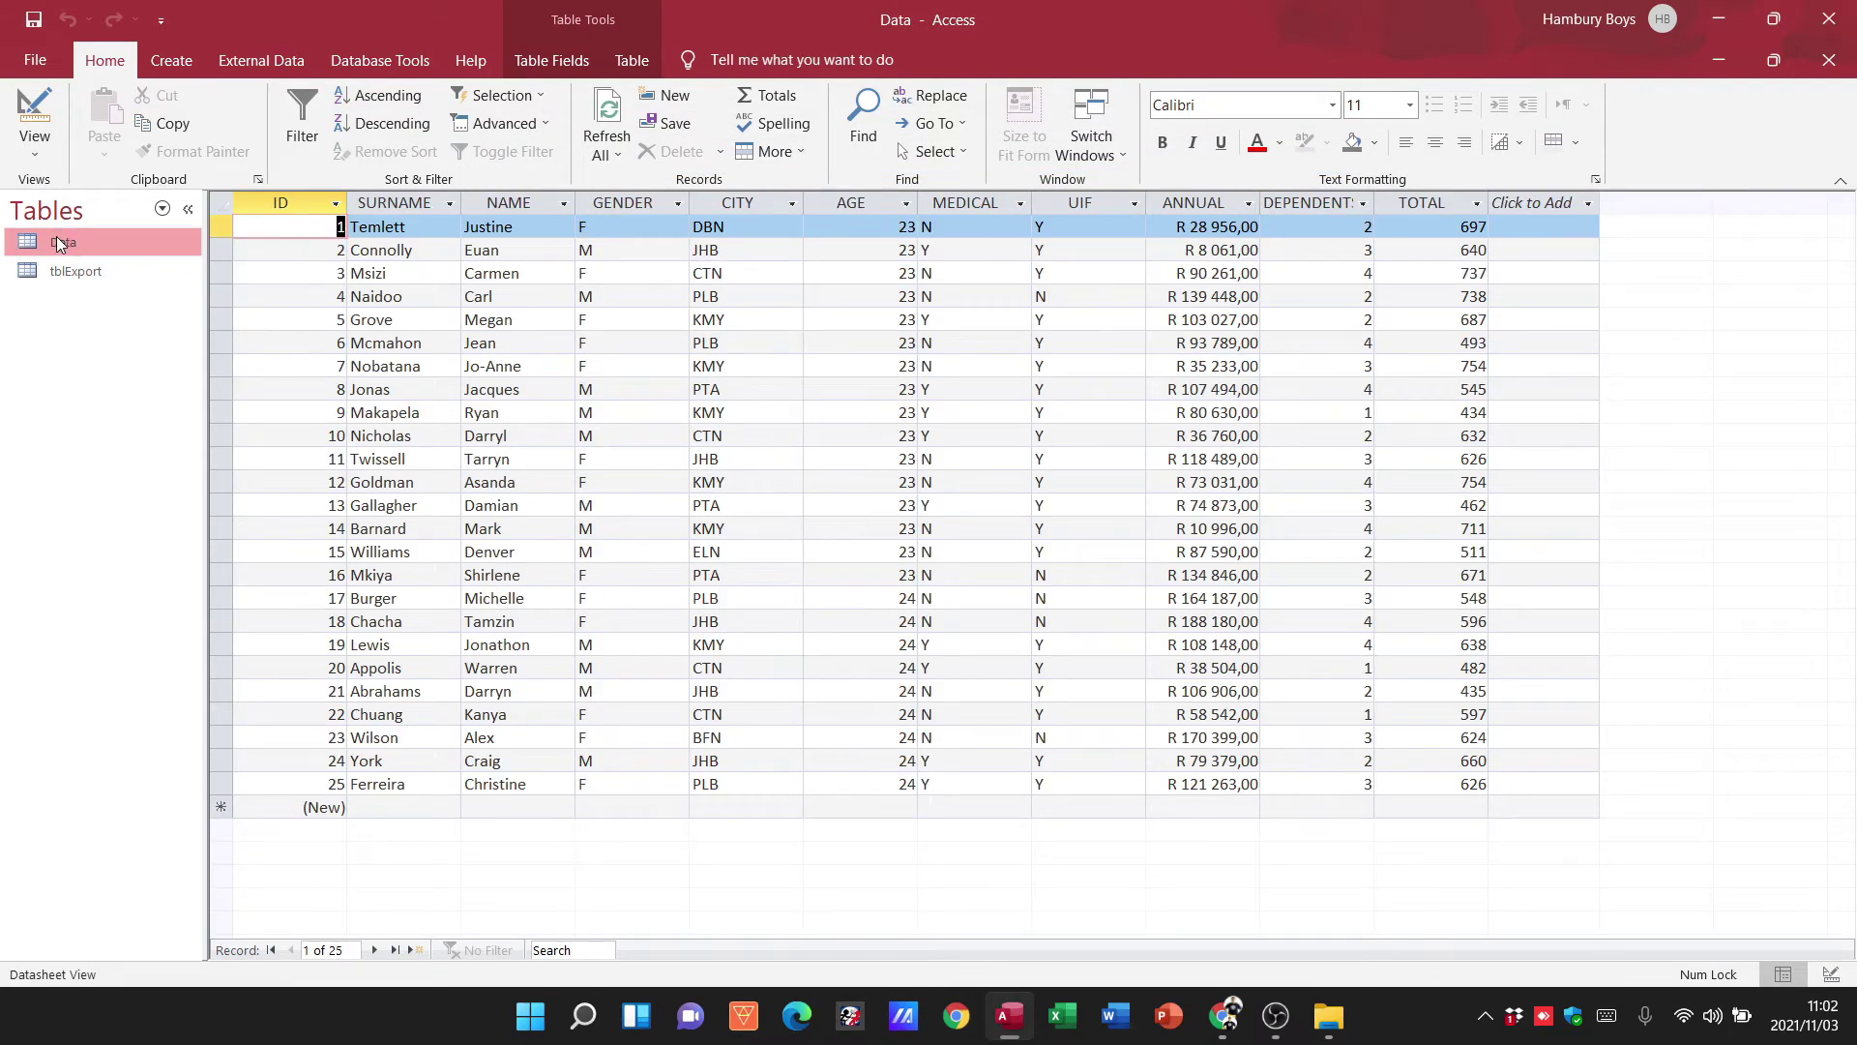
{"action": "right_click", "coordinate": [69, 271]}
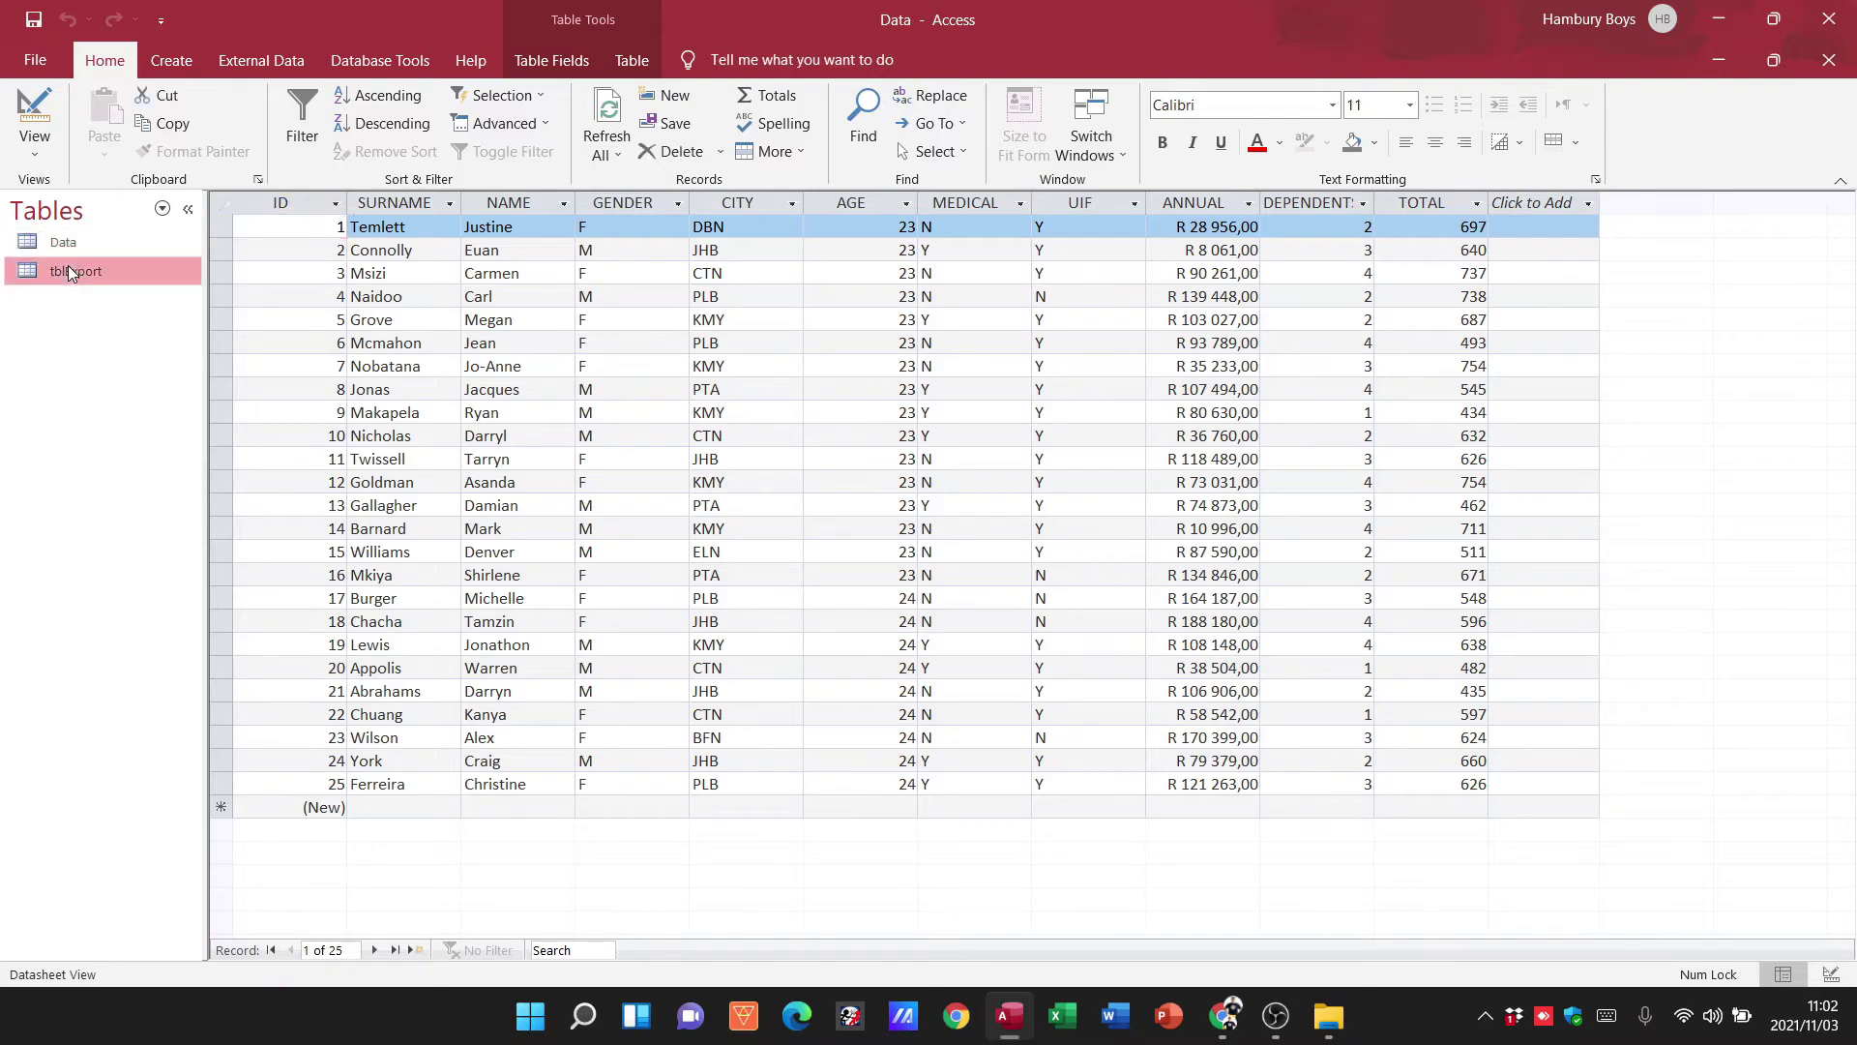
Import Act2ImportData.xlsx into a new table again, this time selecting the Extra worksheet
{"action": "mouse_move", "coordinate": [145, 344]}
{"action": "left_click", "coordinate": [334, 368]}
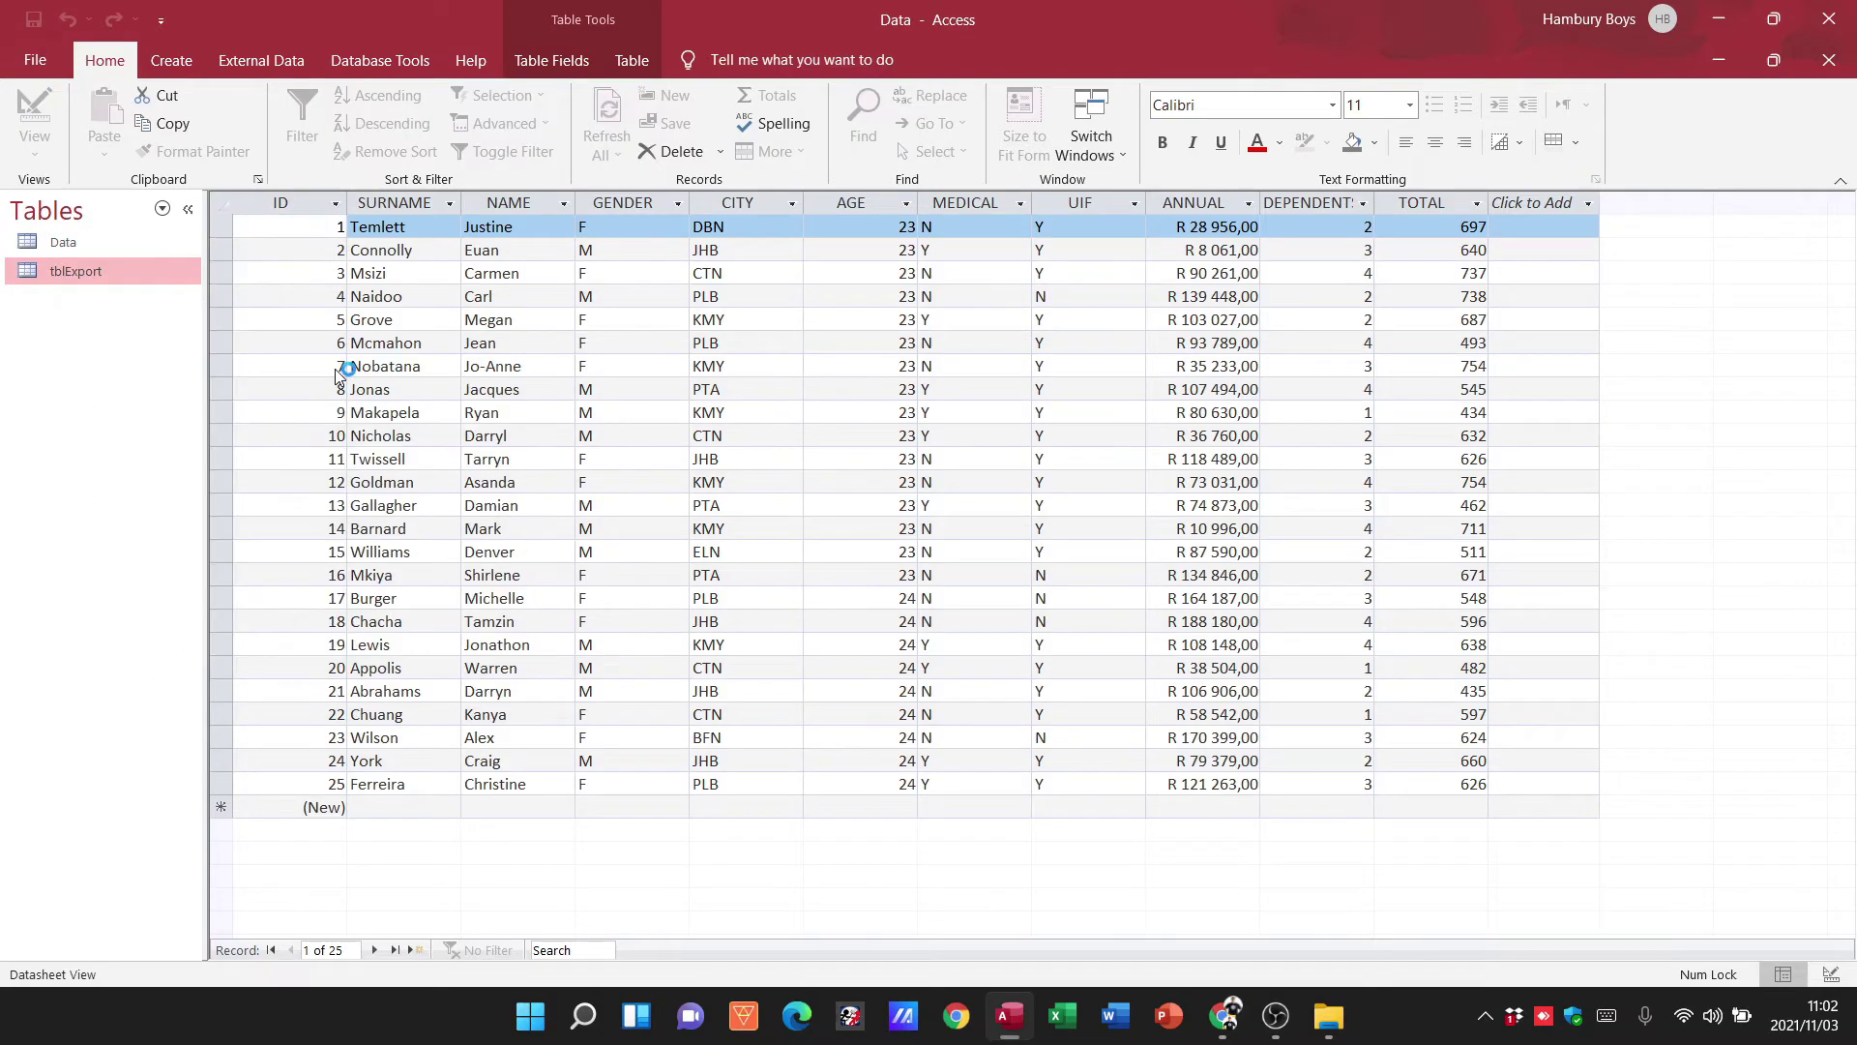
{"action": "left_click", "coordinate": [1267, 303]}
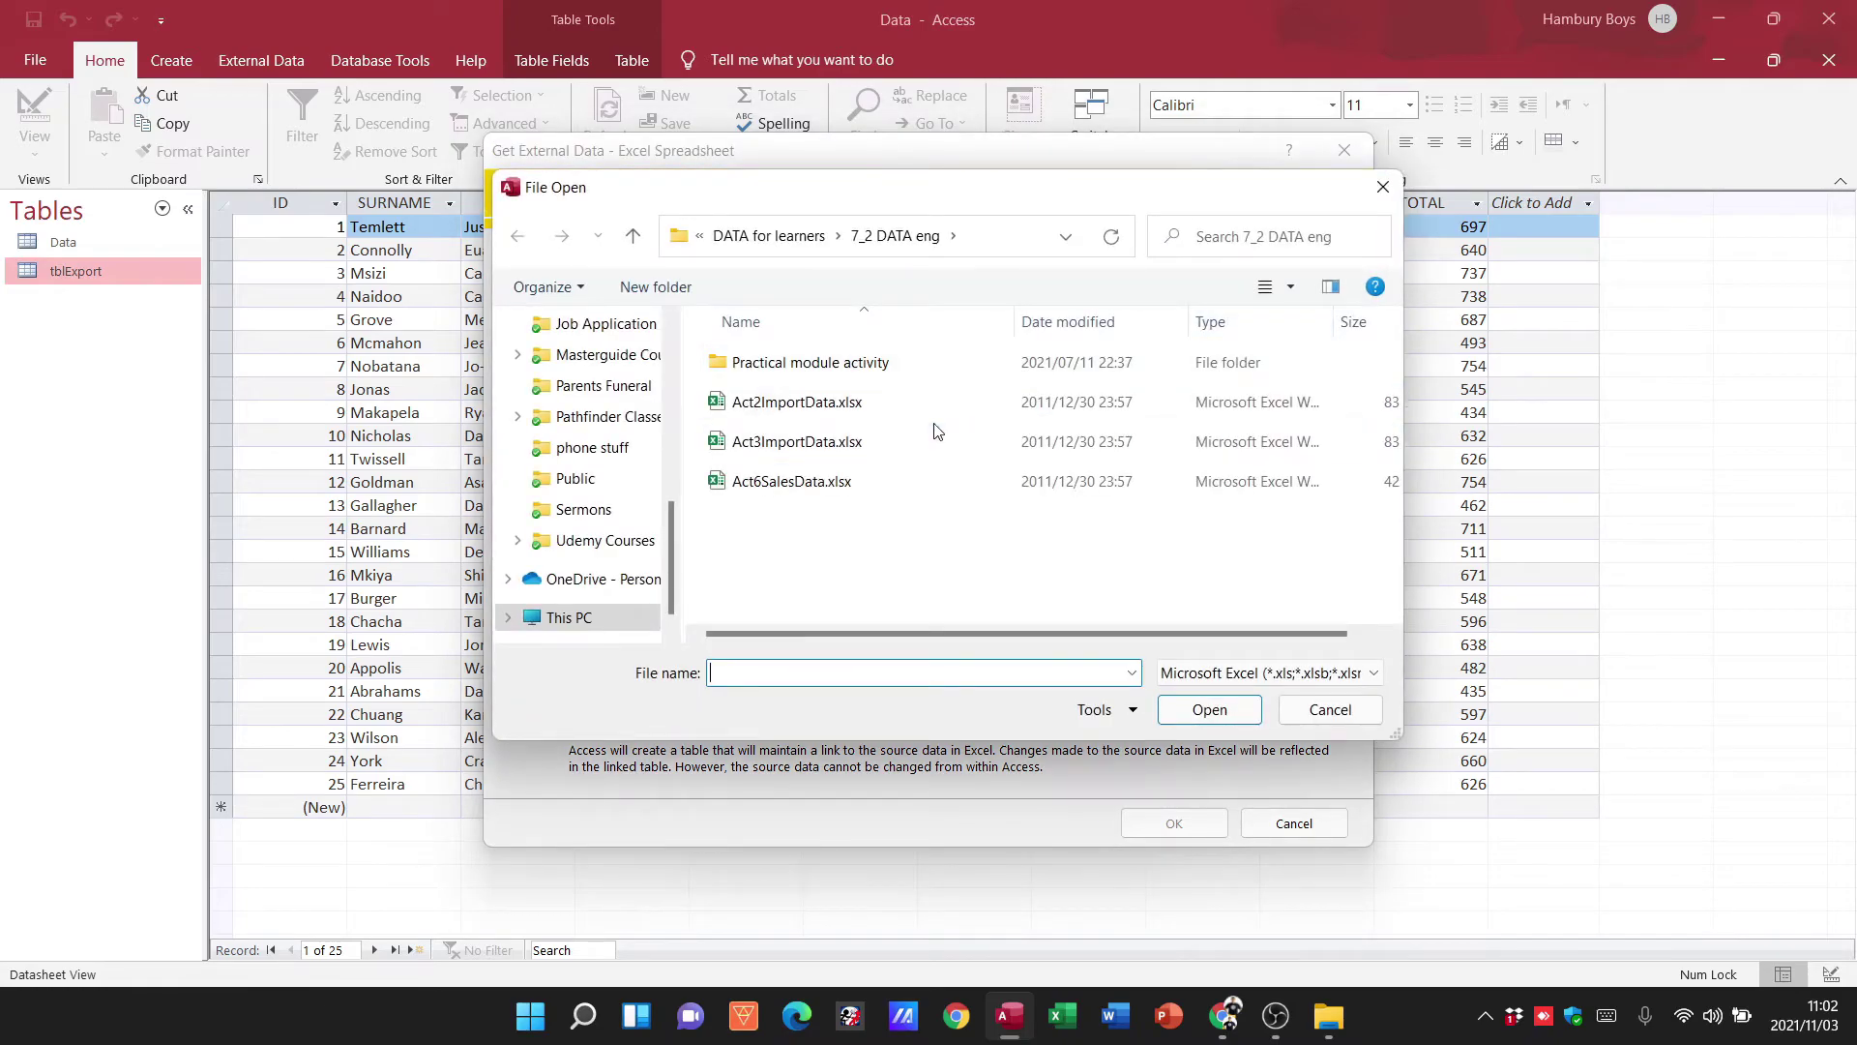
{"action": "double_click", "coordinate": [906, 407]}
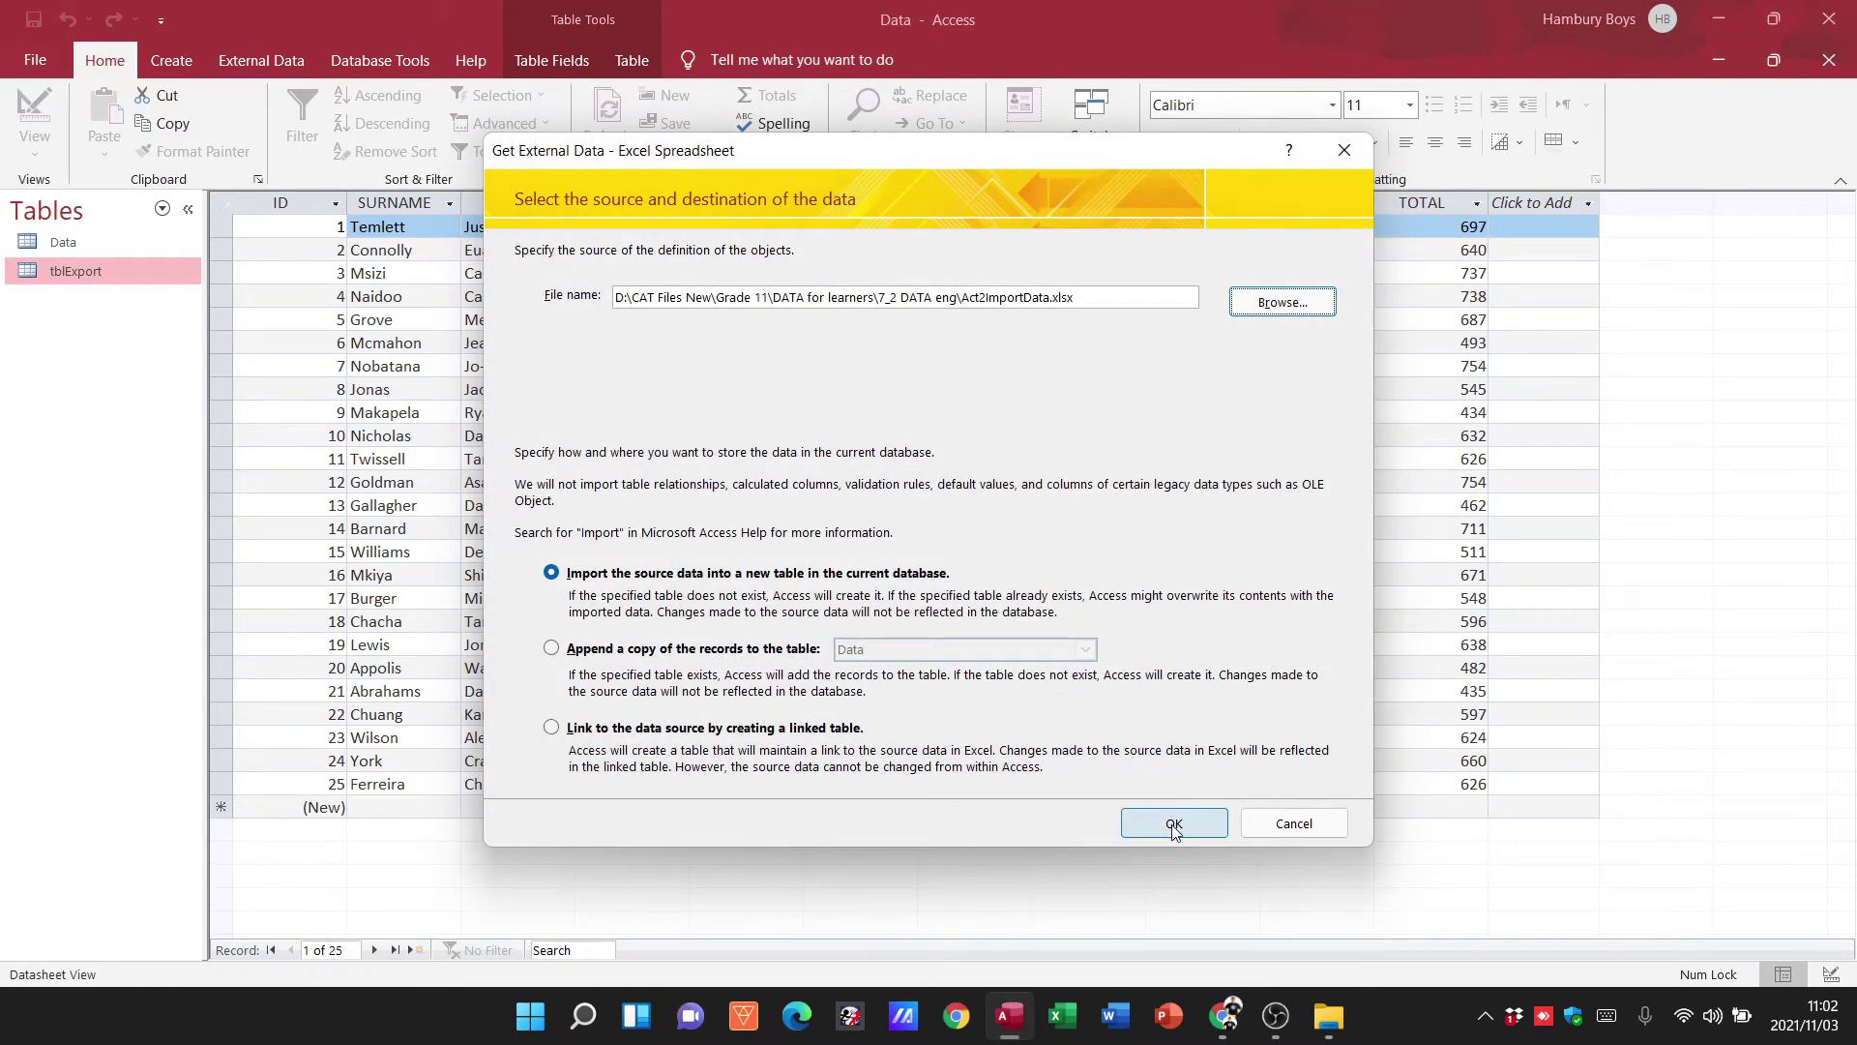
{"action": "left_click", "coordinate": [1174, 823]}
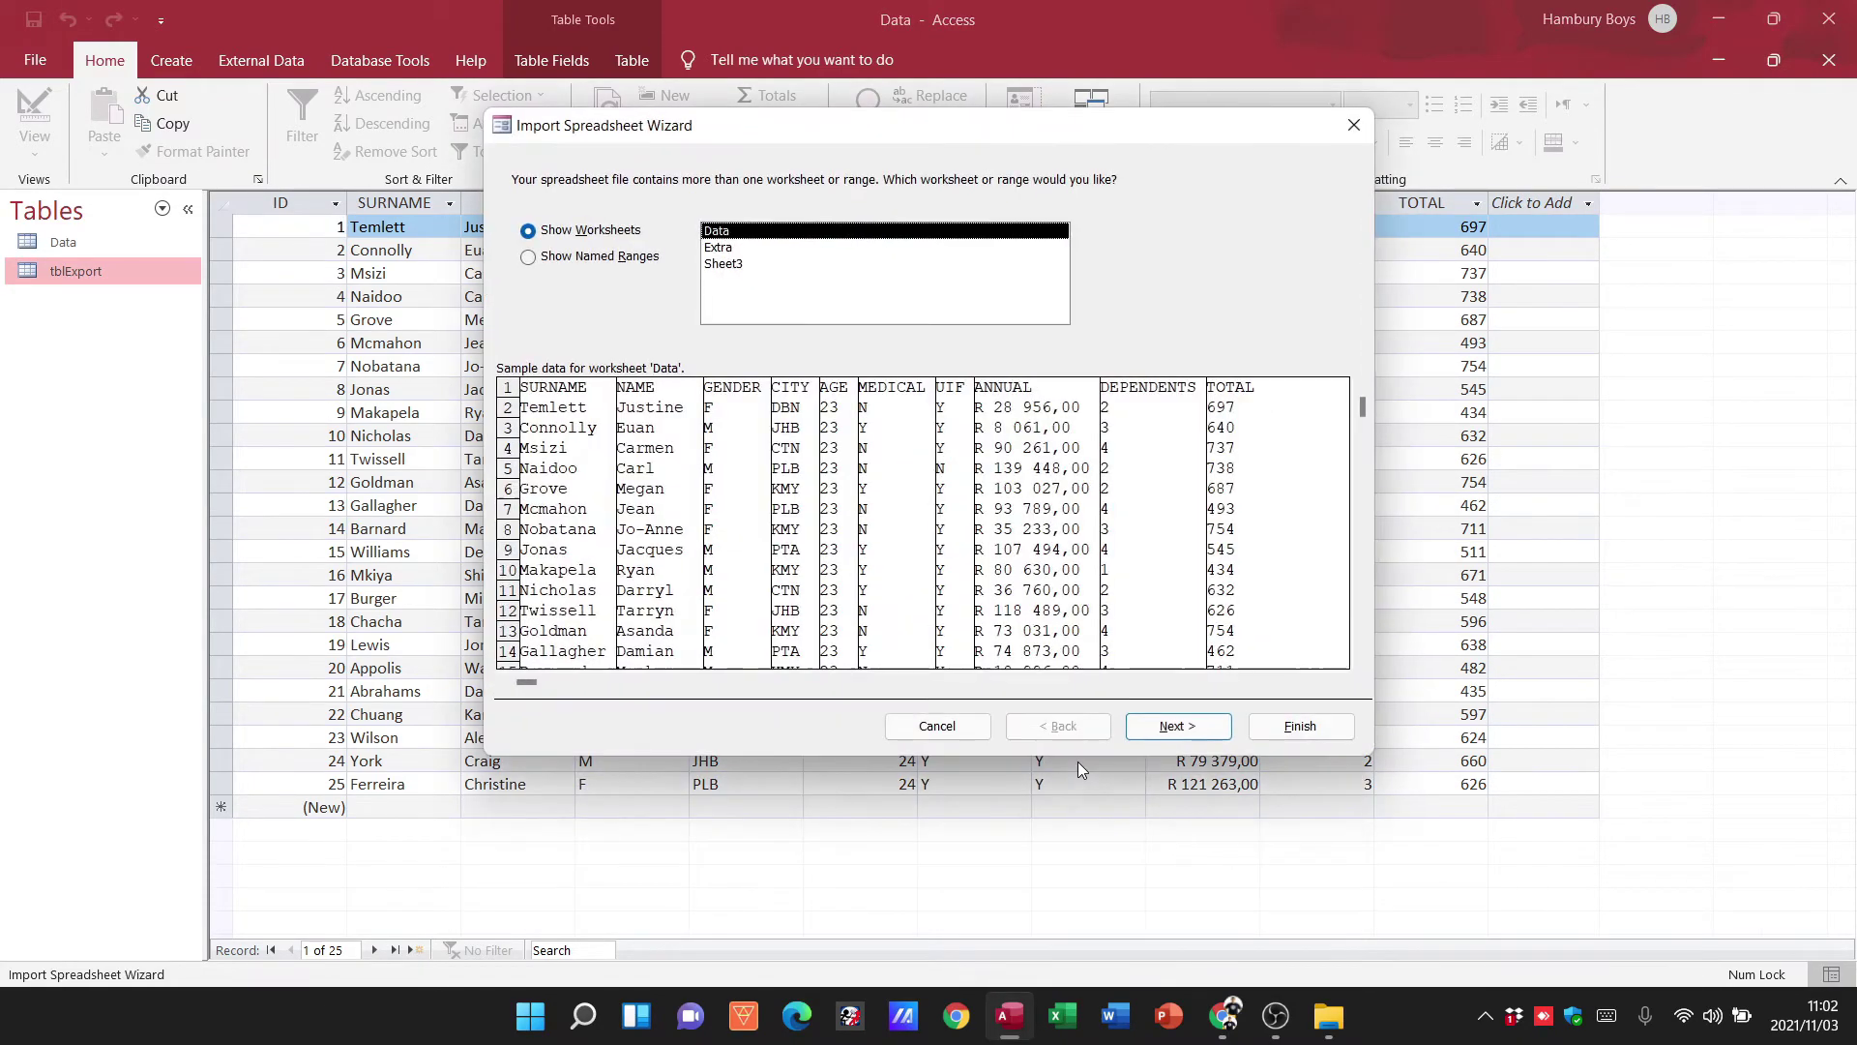
{"action": "left_click", "coordinate": [734, 267]}
{"action": "left_click", "coordinate": [735, 249]}
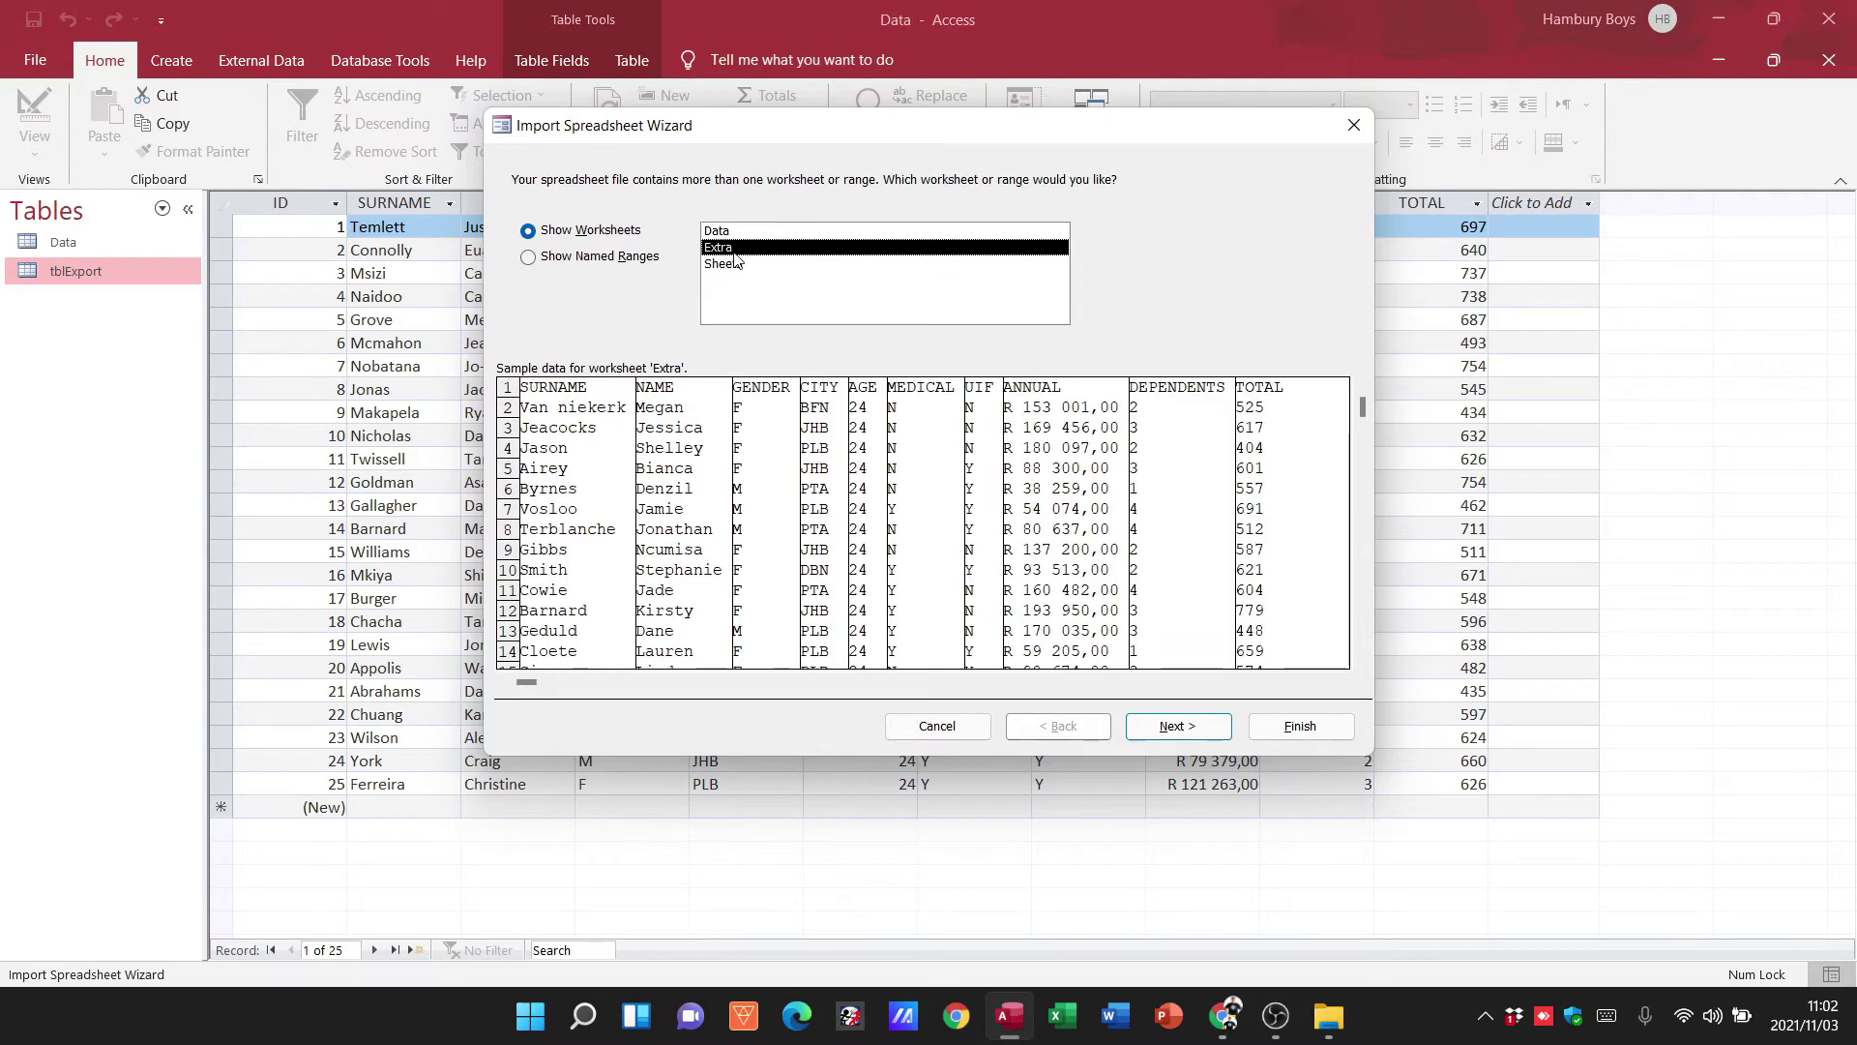
{"action": "left_click", "coordinate": [1178, 731]}
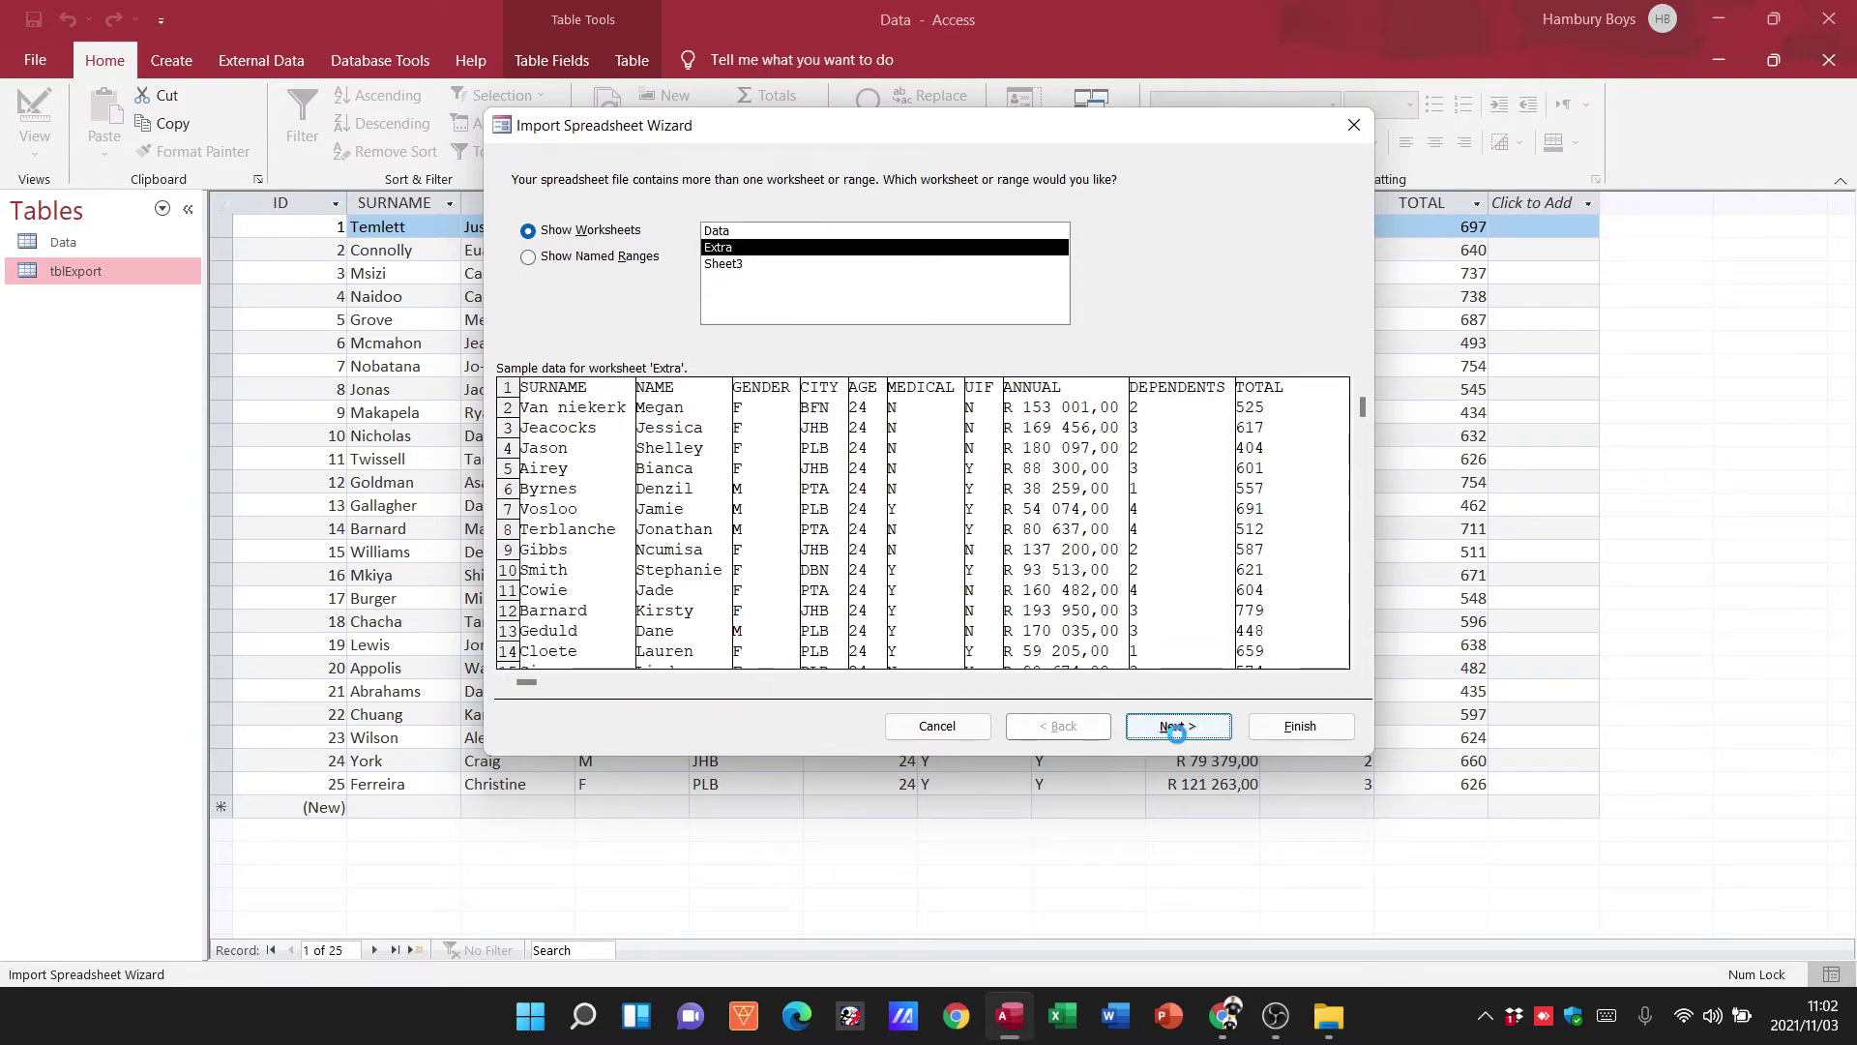
Keep headings and field defaults, then set SURNAME as the primary key after trying ANNUAL and MEDICAL
{"action": "left_click", "coordinate": [1176, 734]}
{"action": "left_click", "coordinate": [1176, 734]}
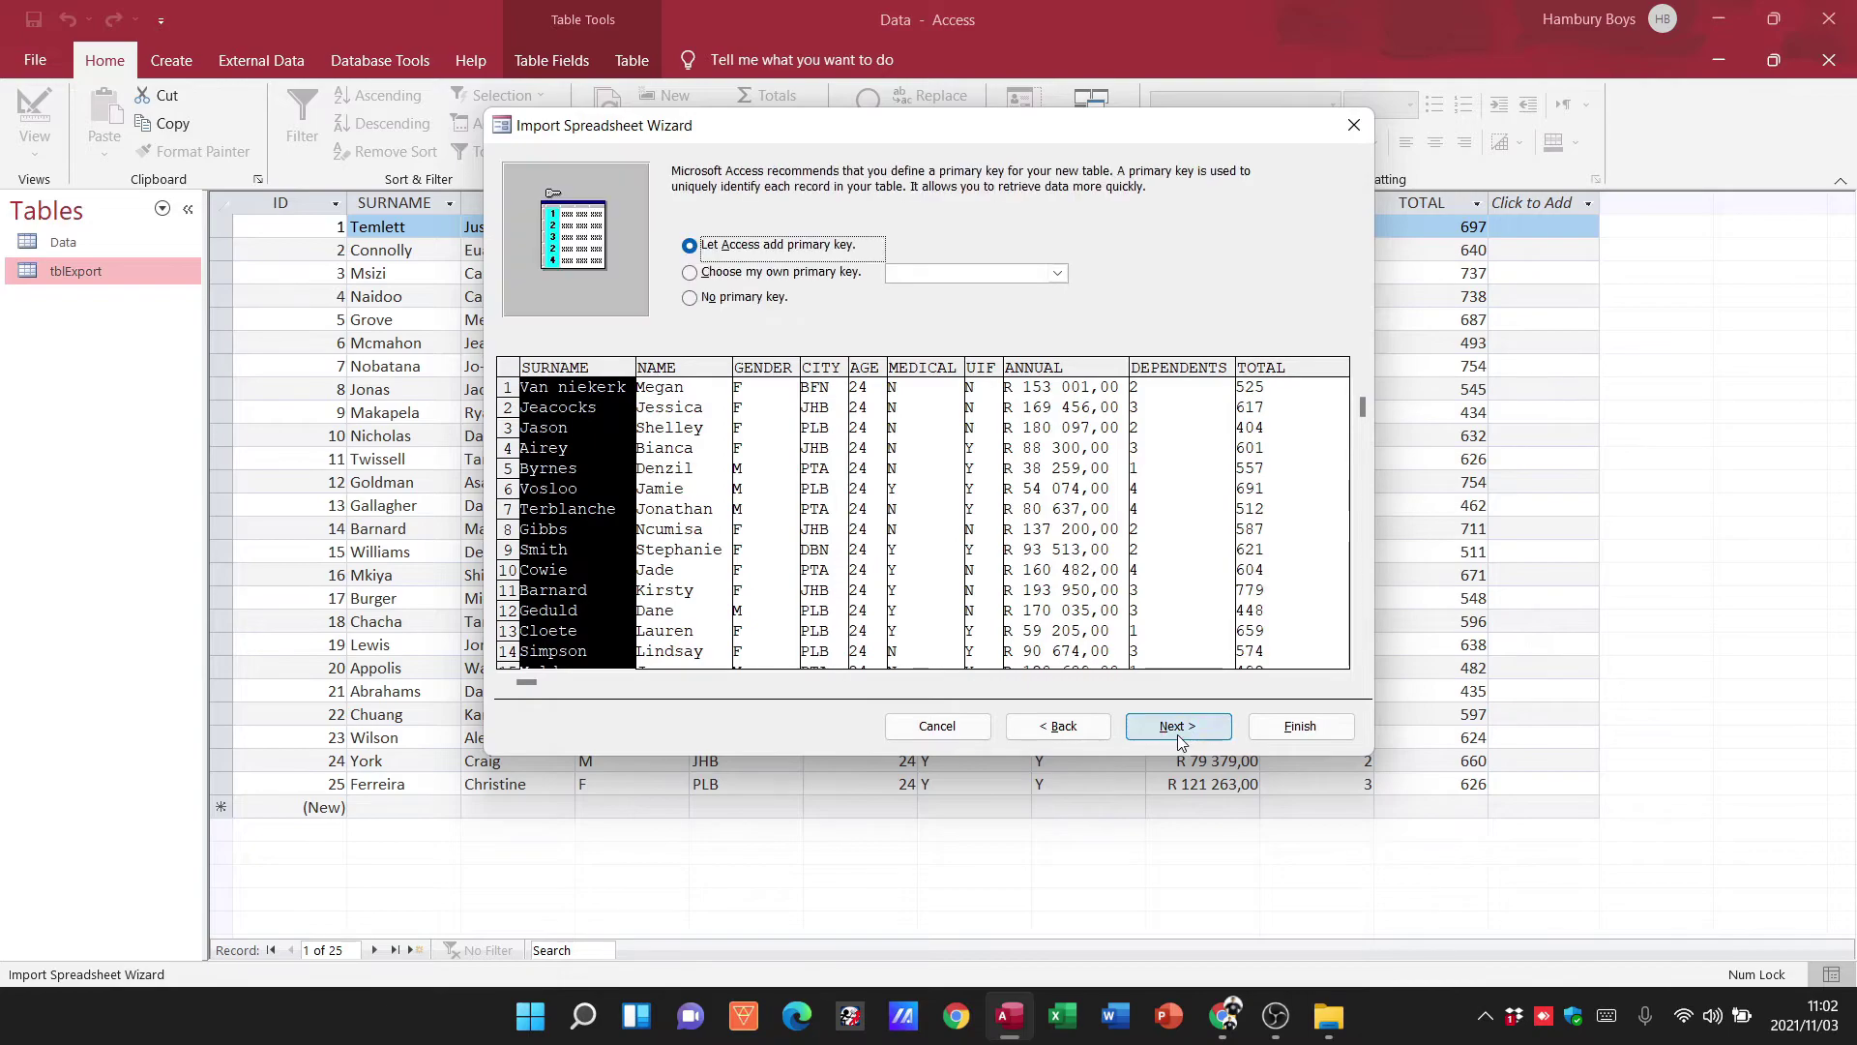
{"action": "left_click", "coordinate": [781, 274]}
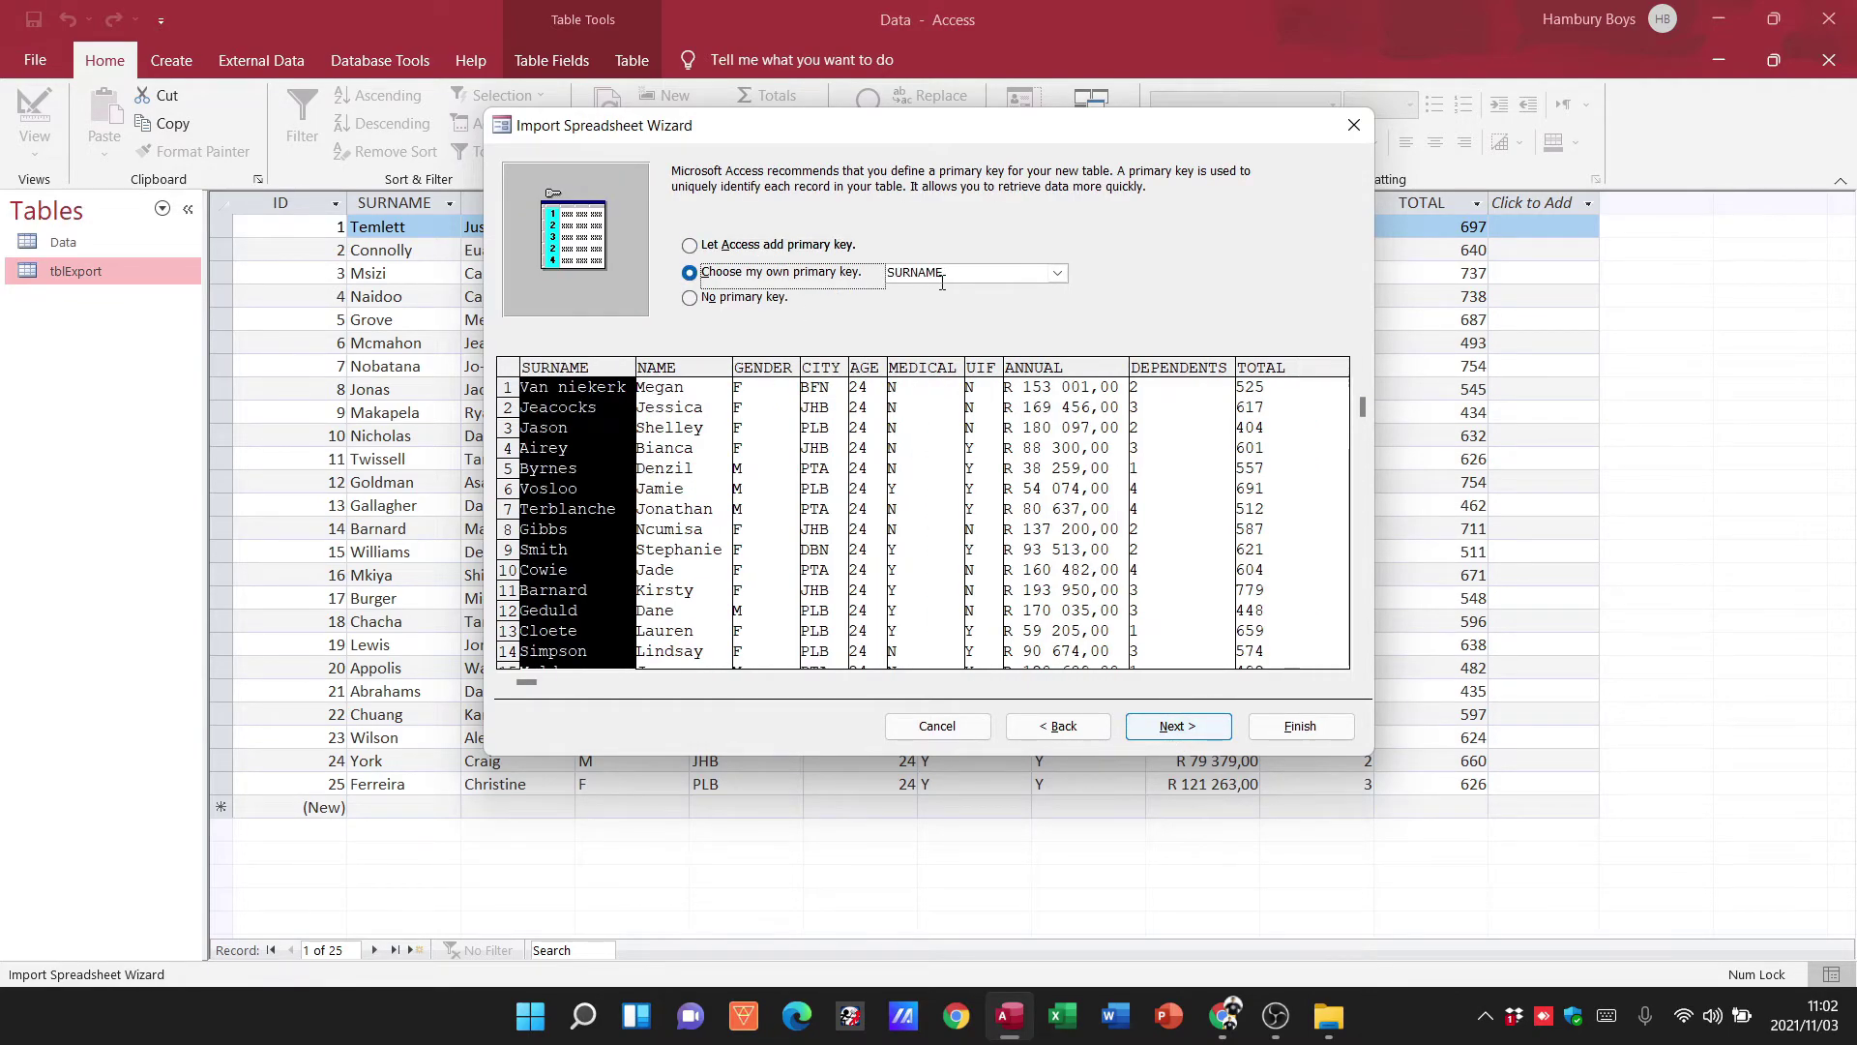
{"action": "left_click", "coordinate": [1057, 274]}
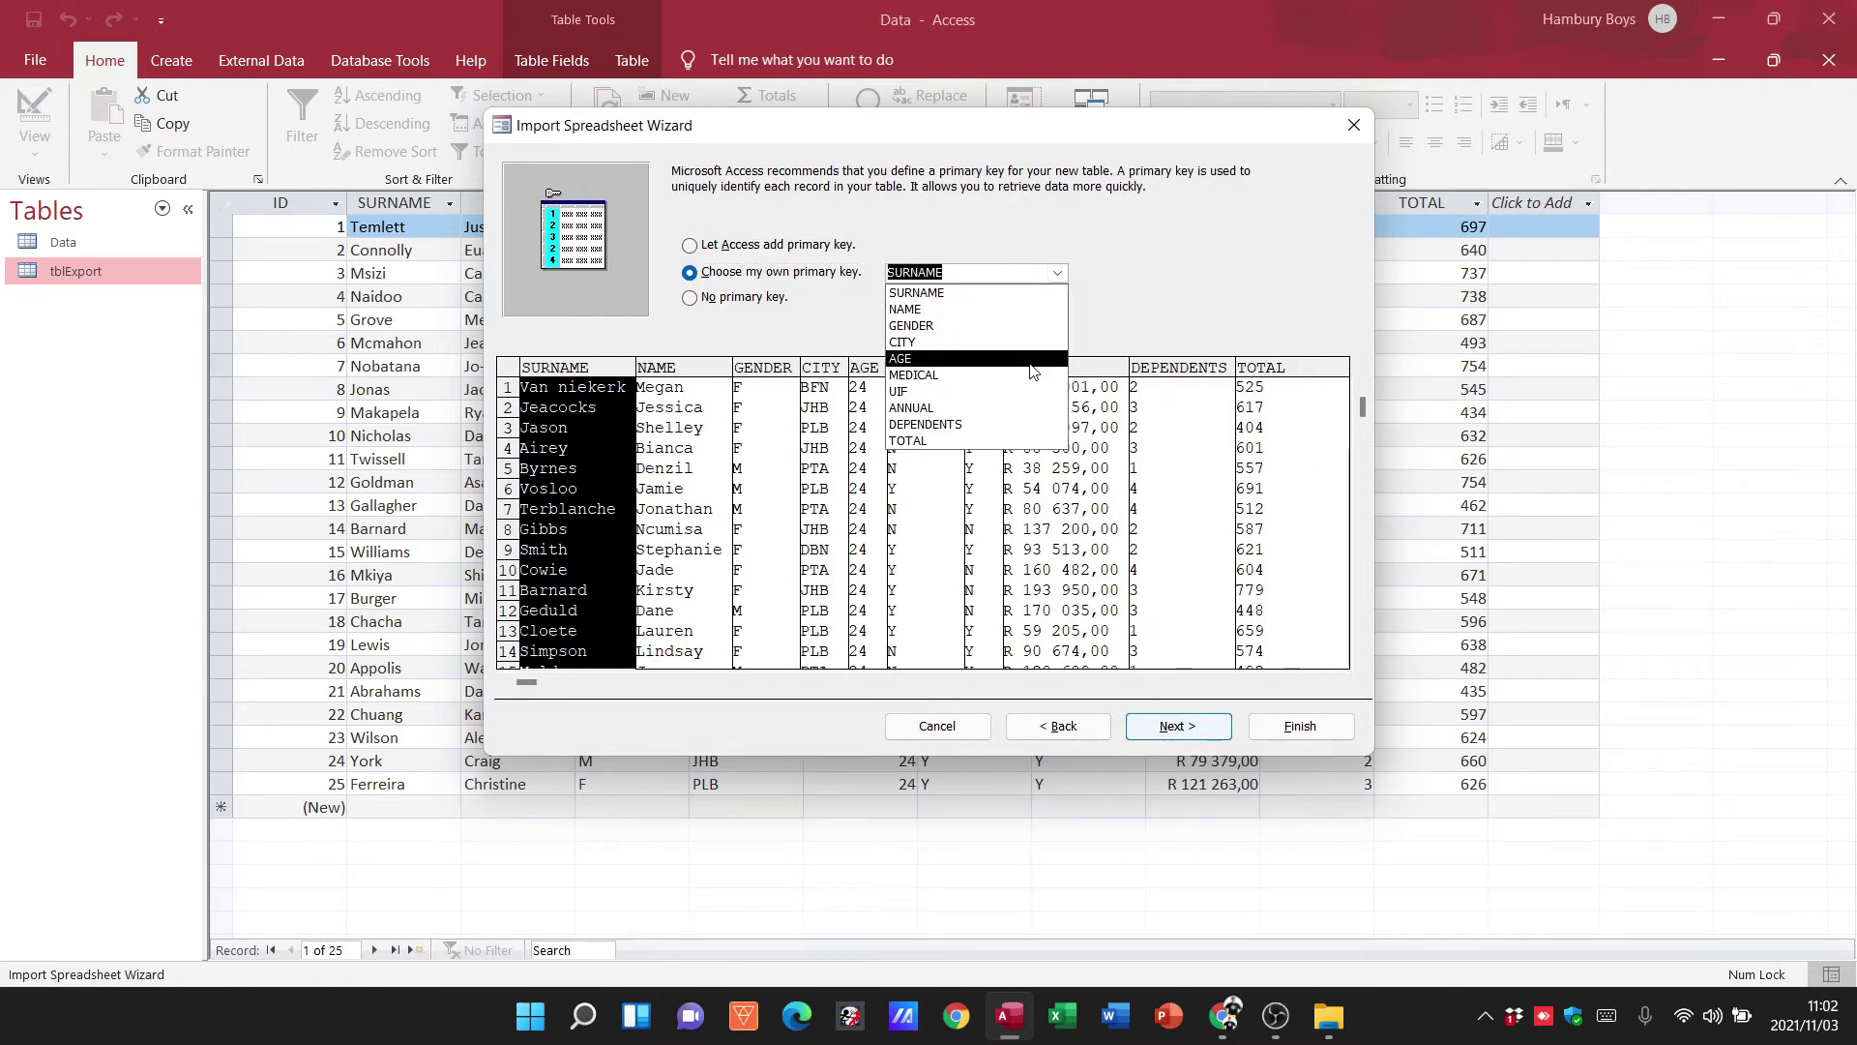
{"action": "left_click", "coordinate": [1025, 407]}
{"action": "left_click", "coordinate": [1057, 274]}
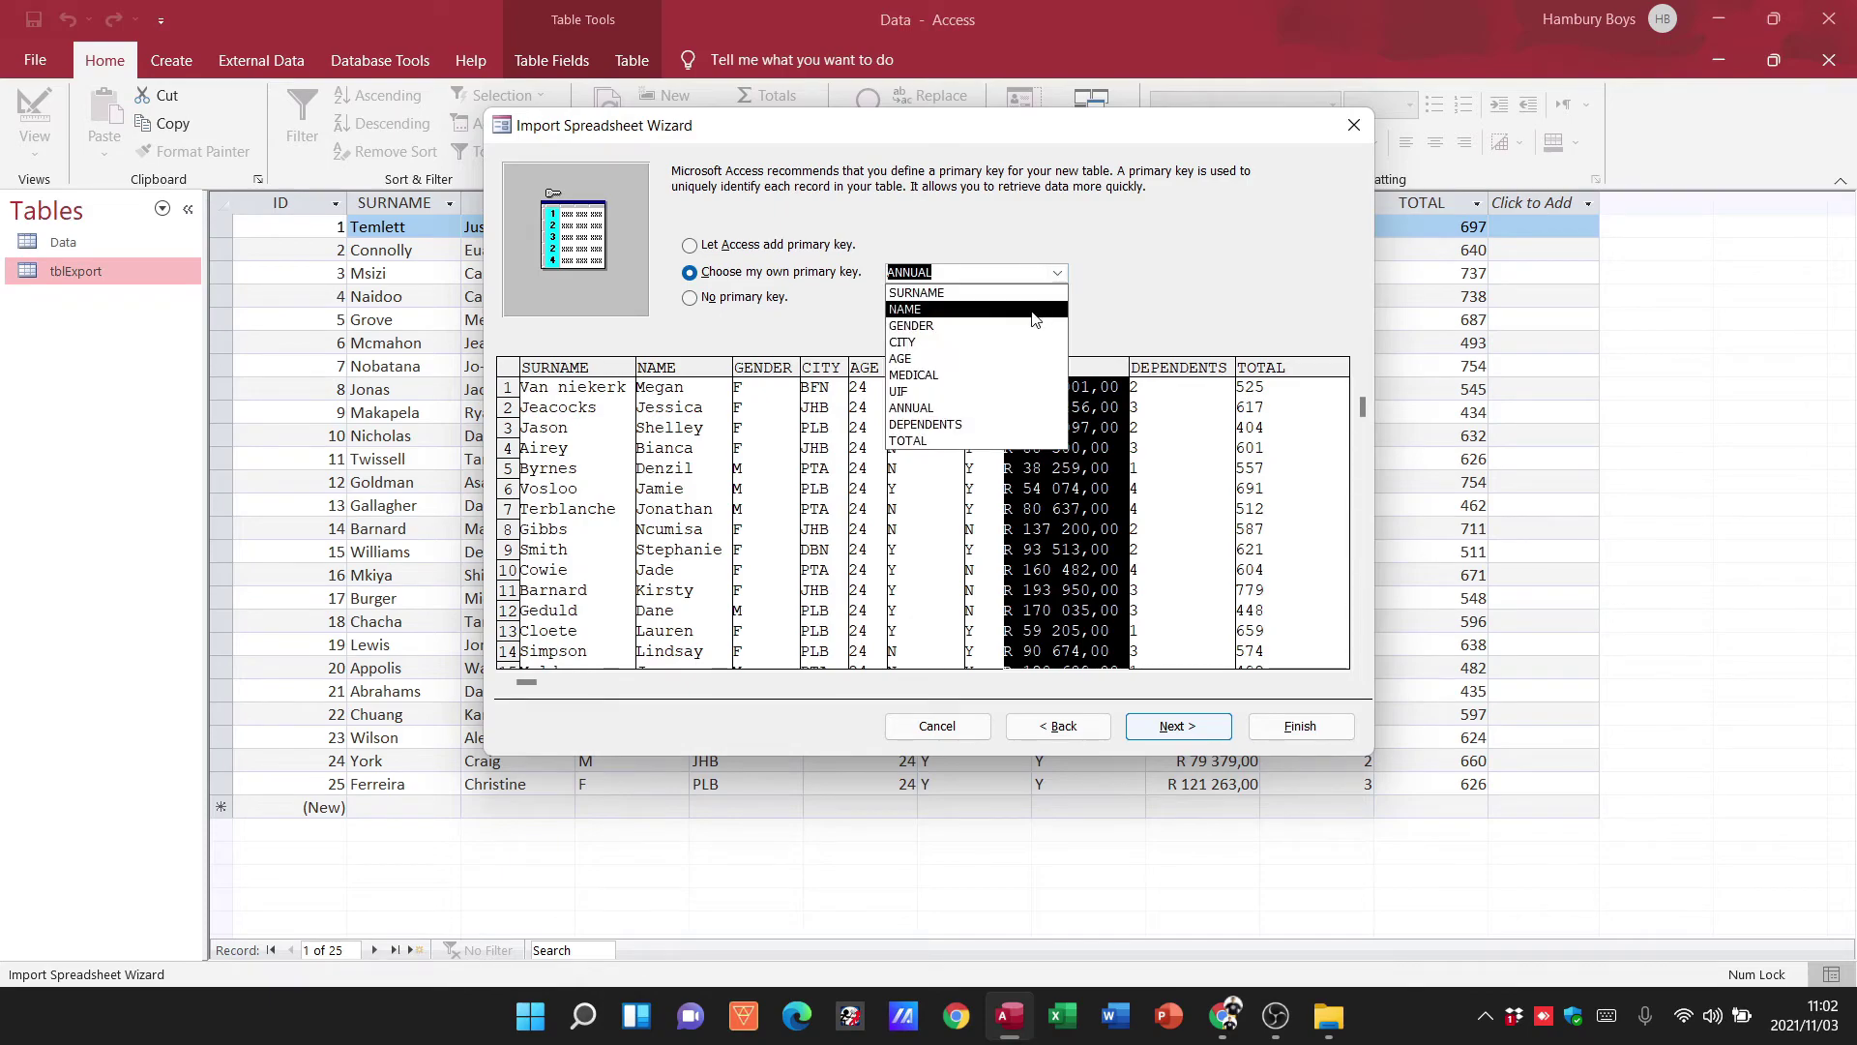
{"action": "left_click", "coordinate": [1014, 375]}
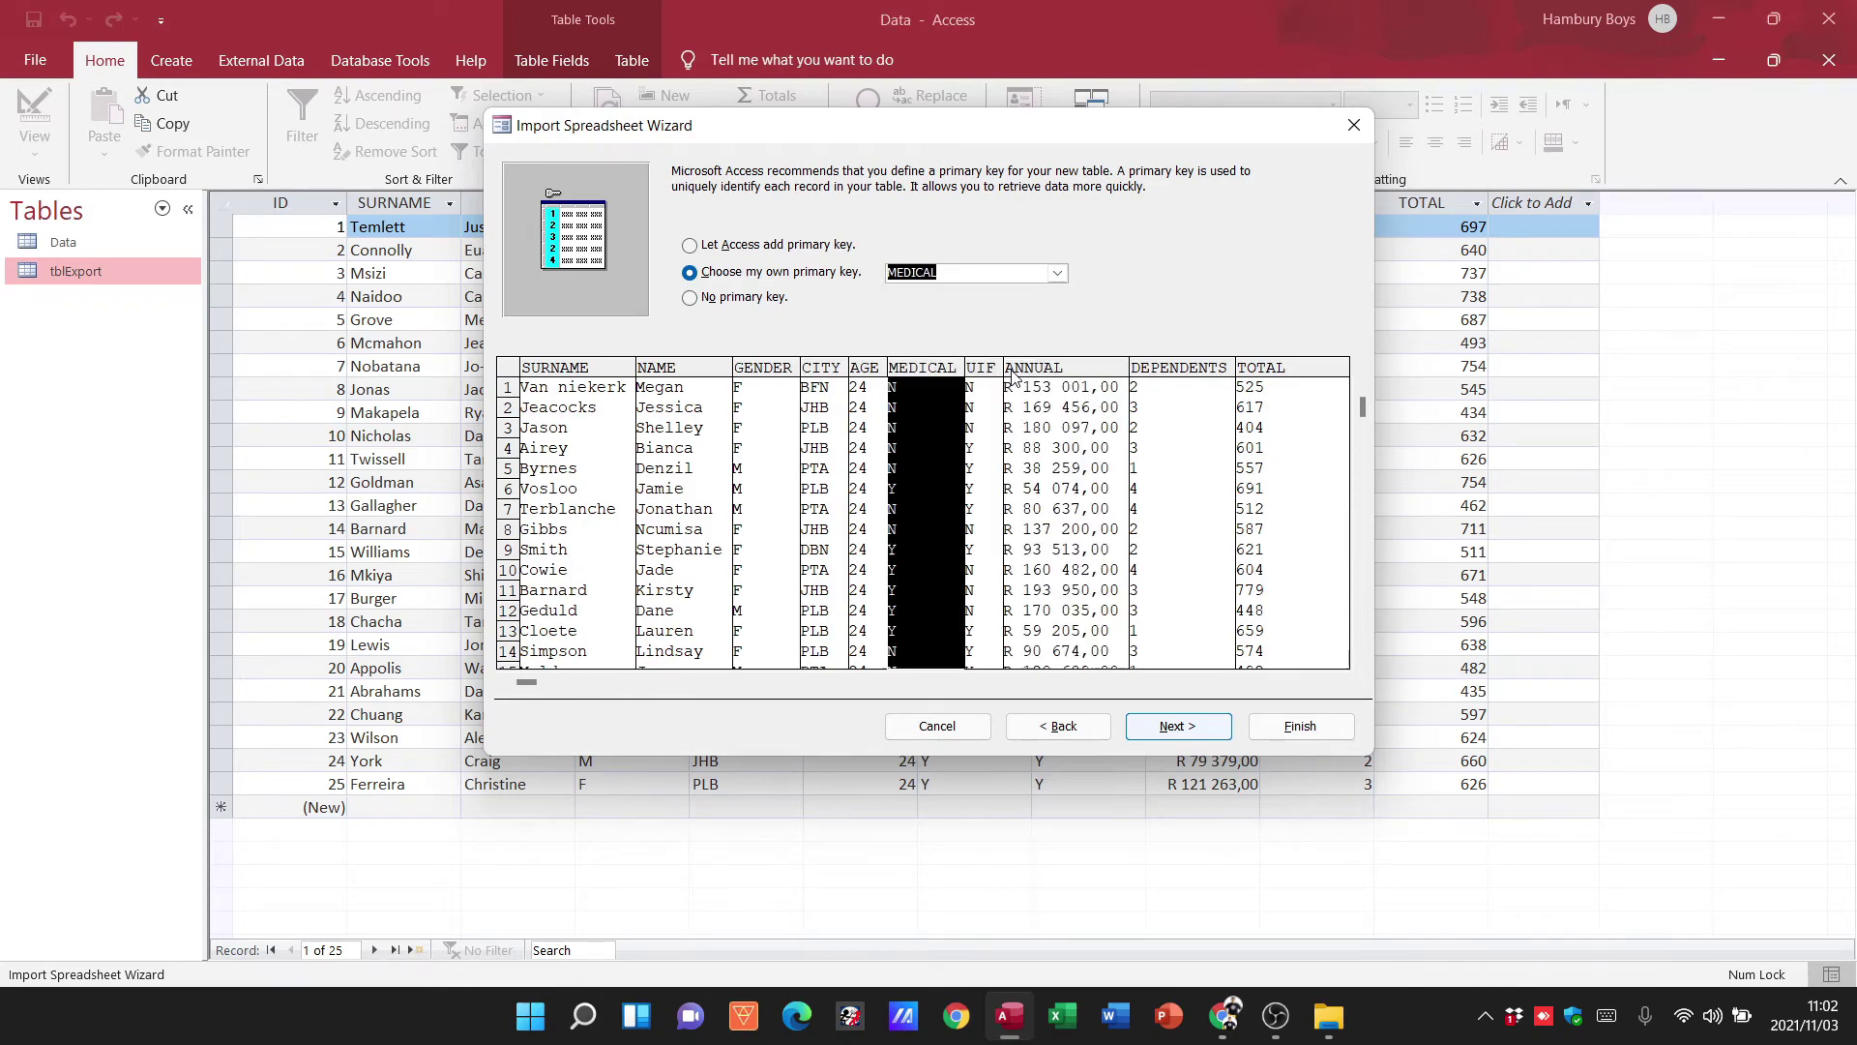
{"action": "left_click", "coordinate": [1058, 275]}
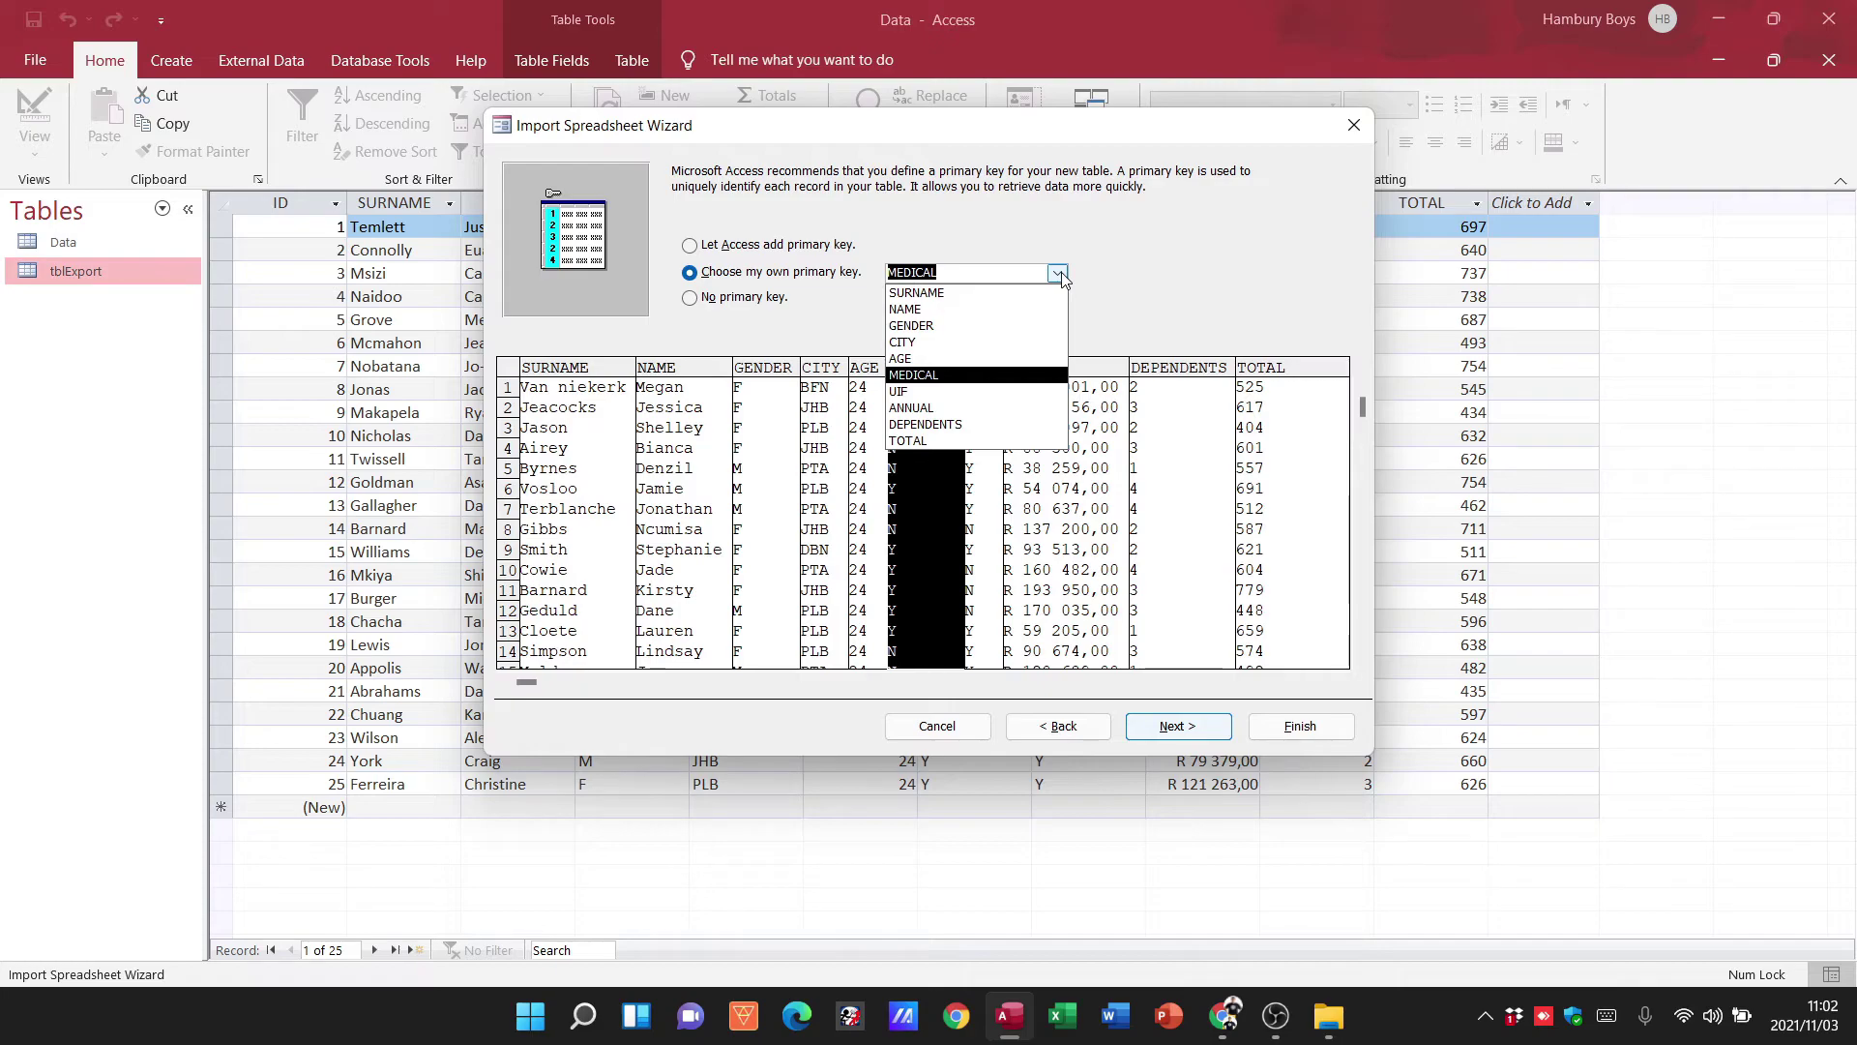
{"action": "left_click", "coordinate": [1031, 293]}
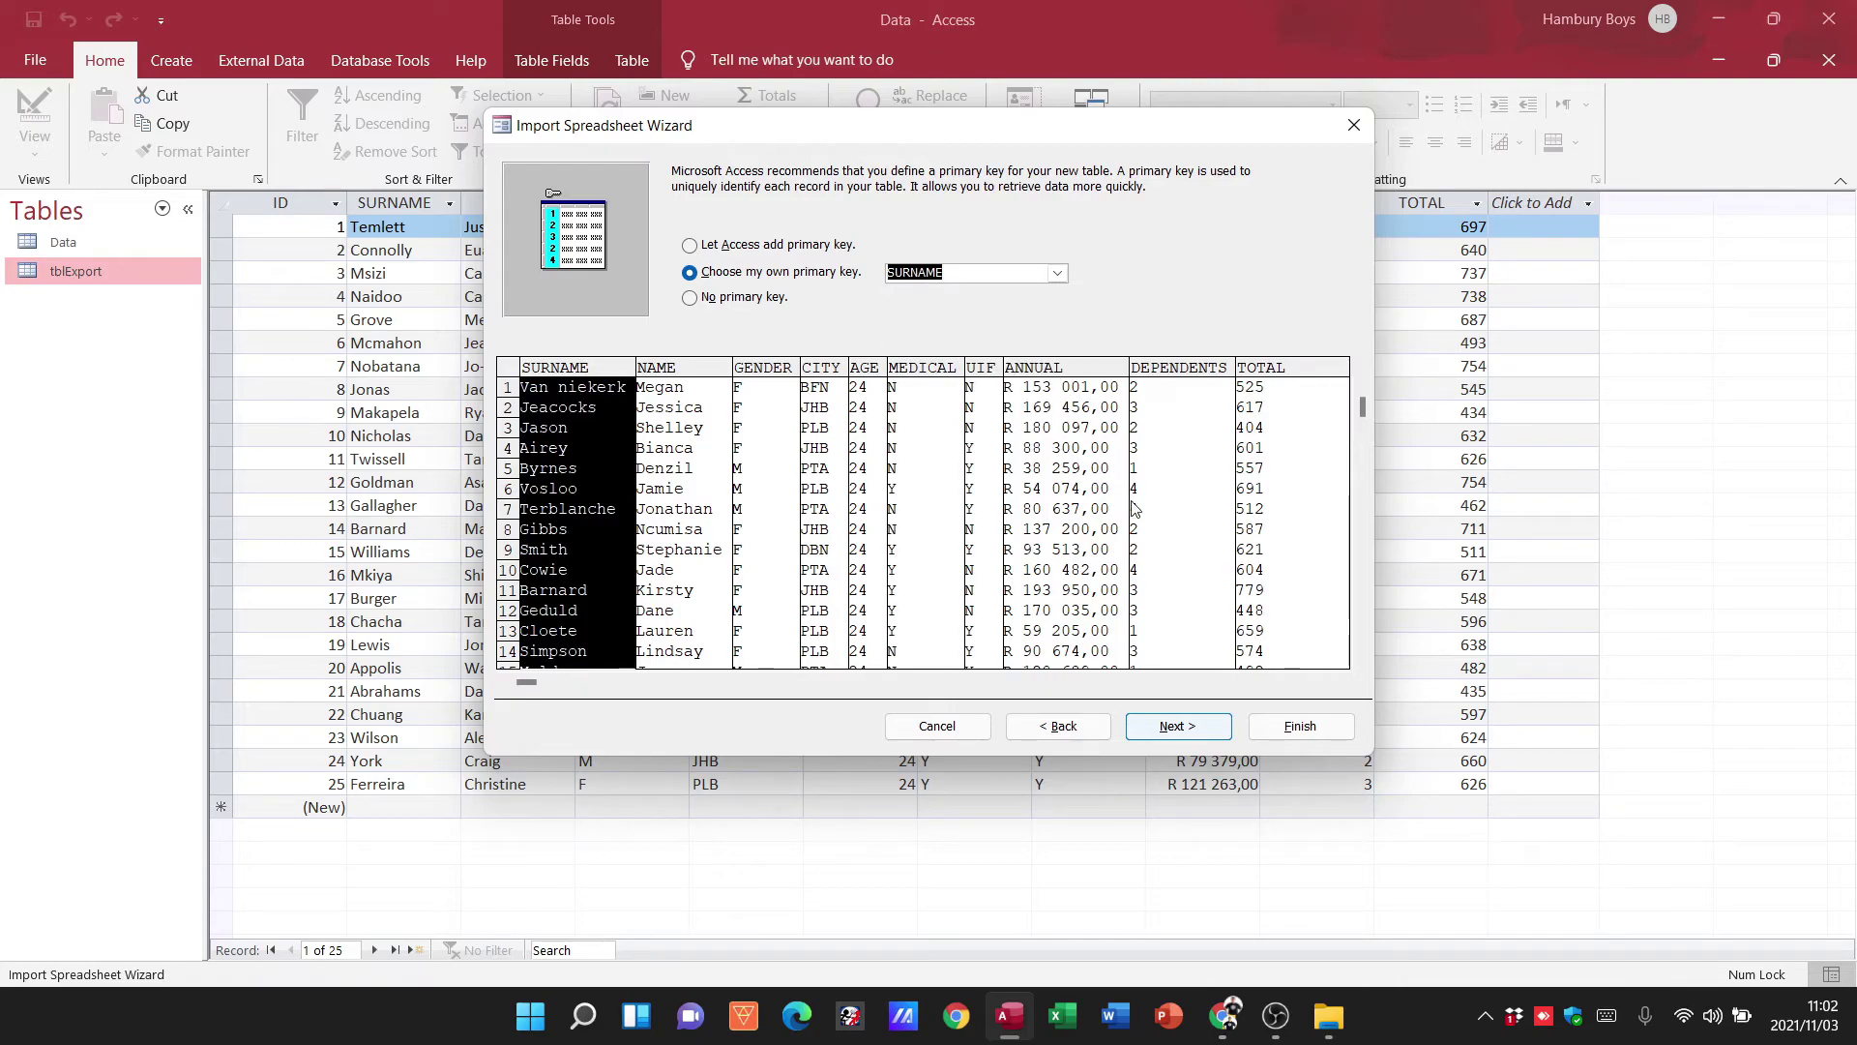
{"action": "left_click", "coordinate": [1192, 726]}
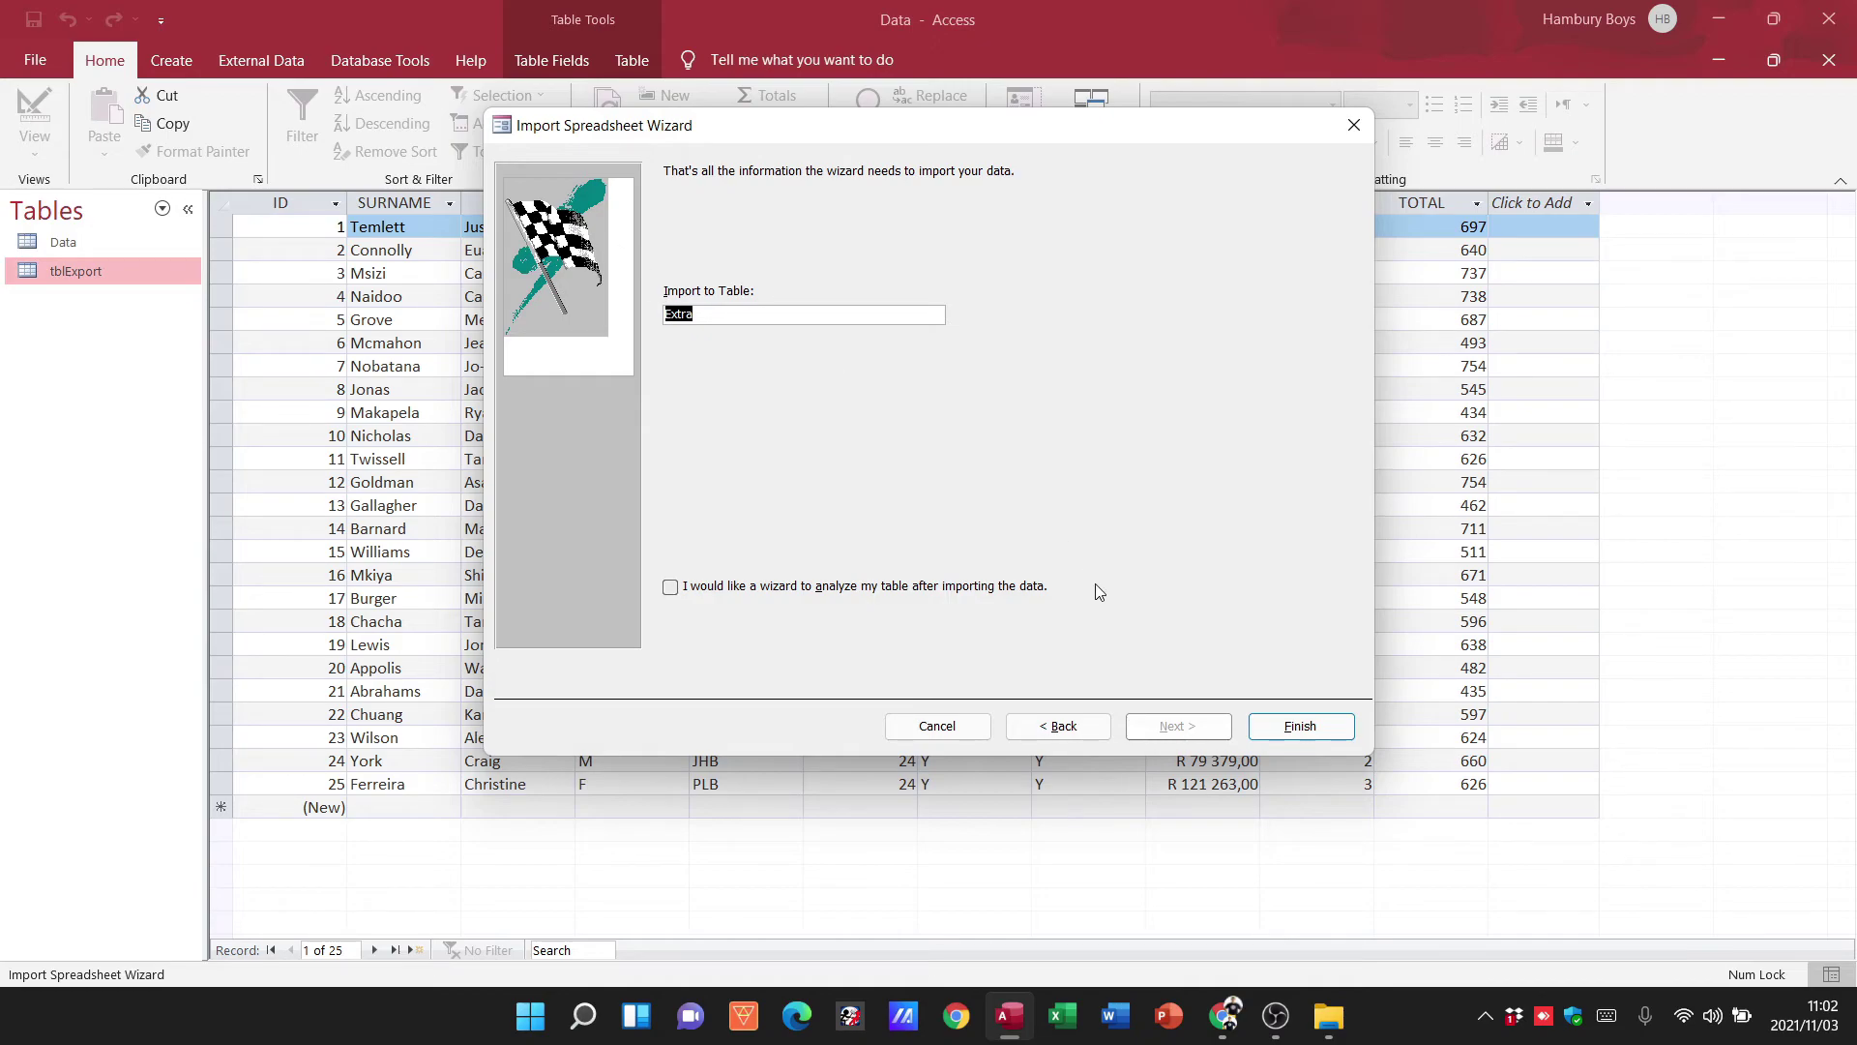
Attempt to finish the Extra import and dismiss the Null primary key warning
{"action": "left_click", "coordinate": [1275, 731]}
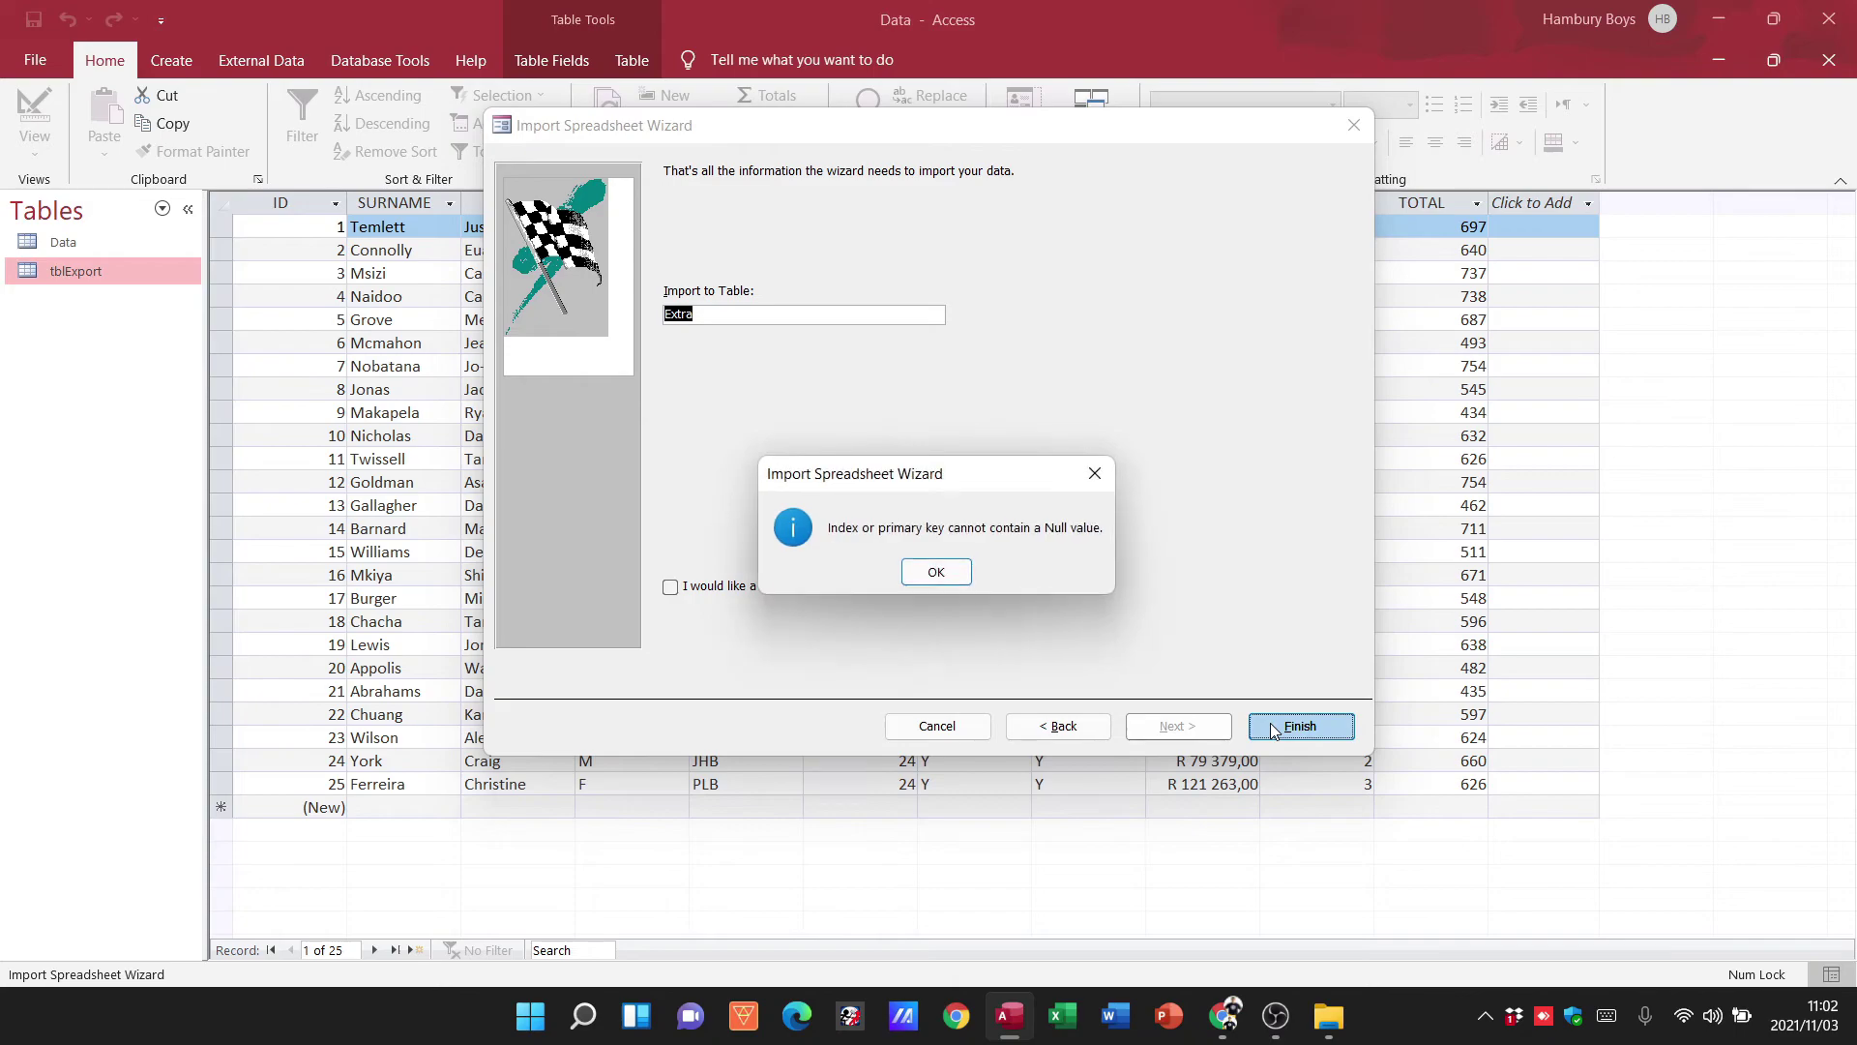
{"action": "left_click", "coordinate": [933, 574]}
Close the import wizard without saving the steps and open the imported Extra table with 1018 records
{"action": "left_click", "coordinate": [1270, 824]}
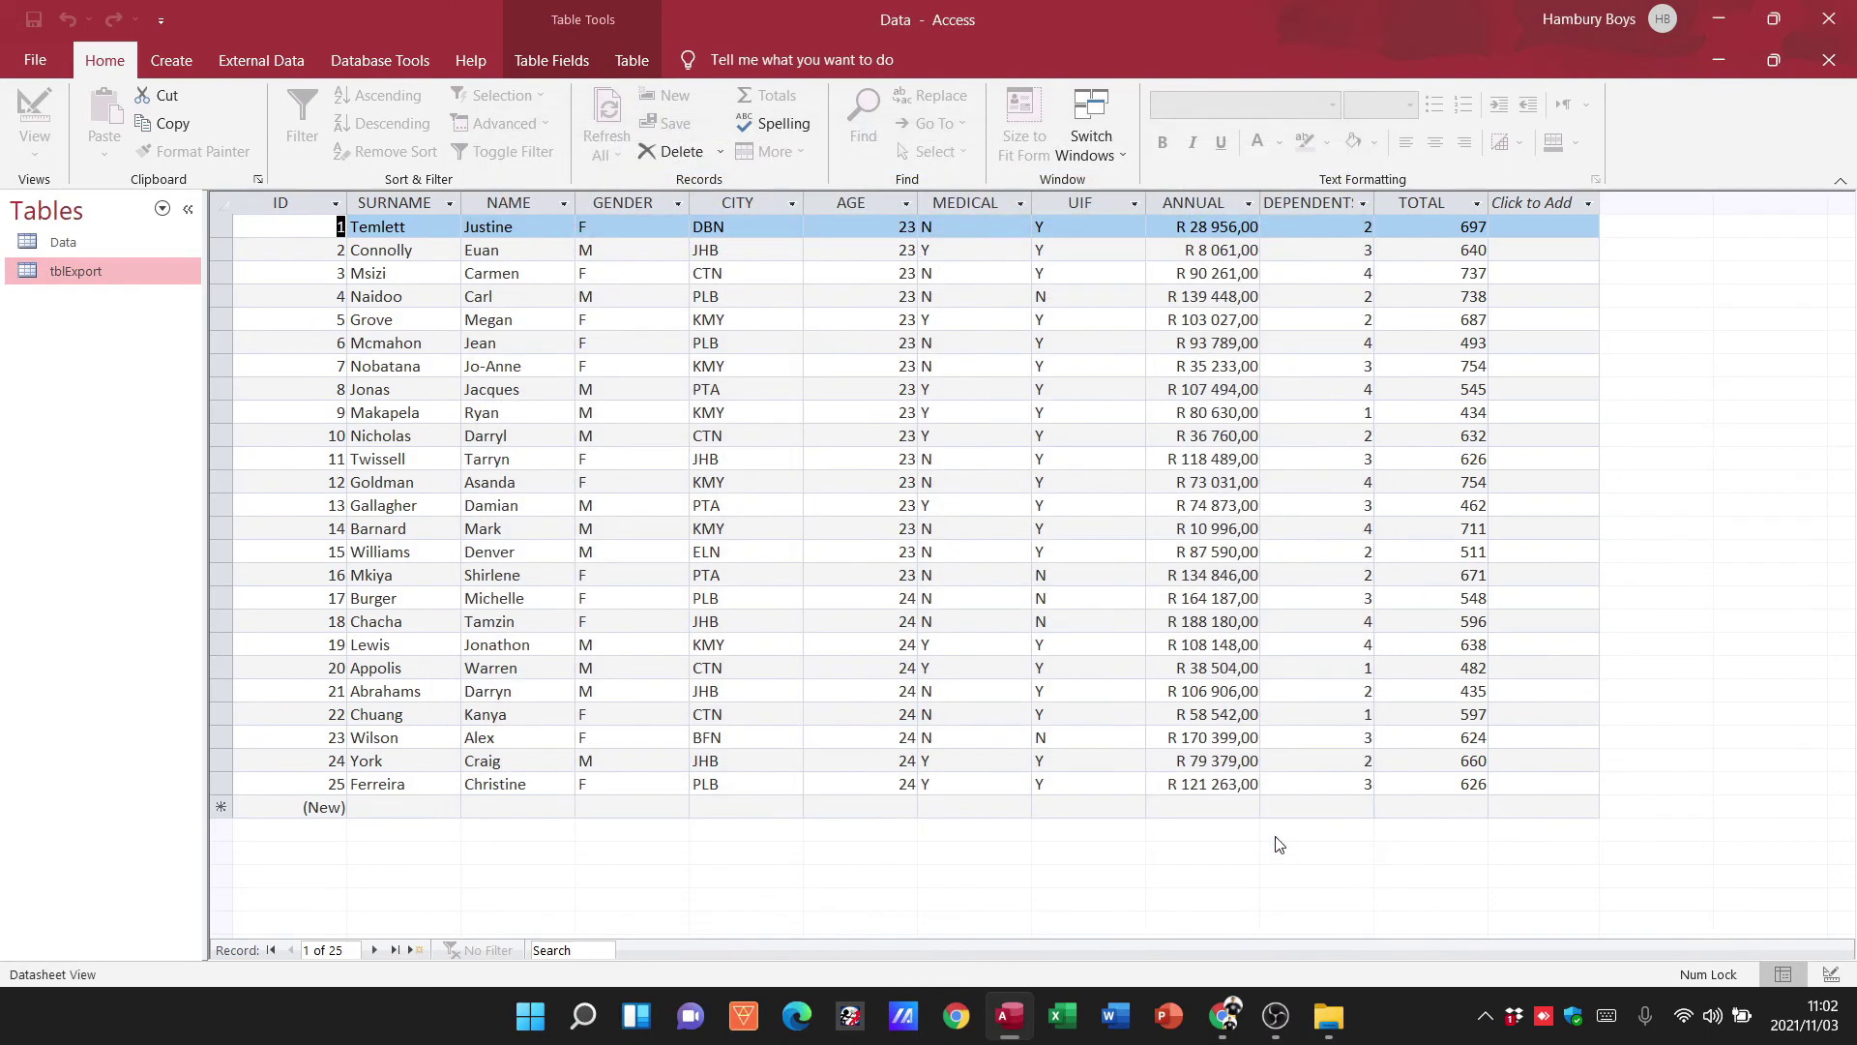
{"action": "left_click", "coordinate": [49, 240]}
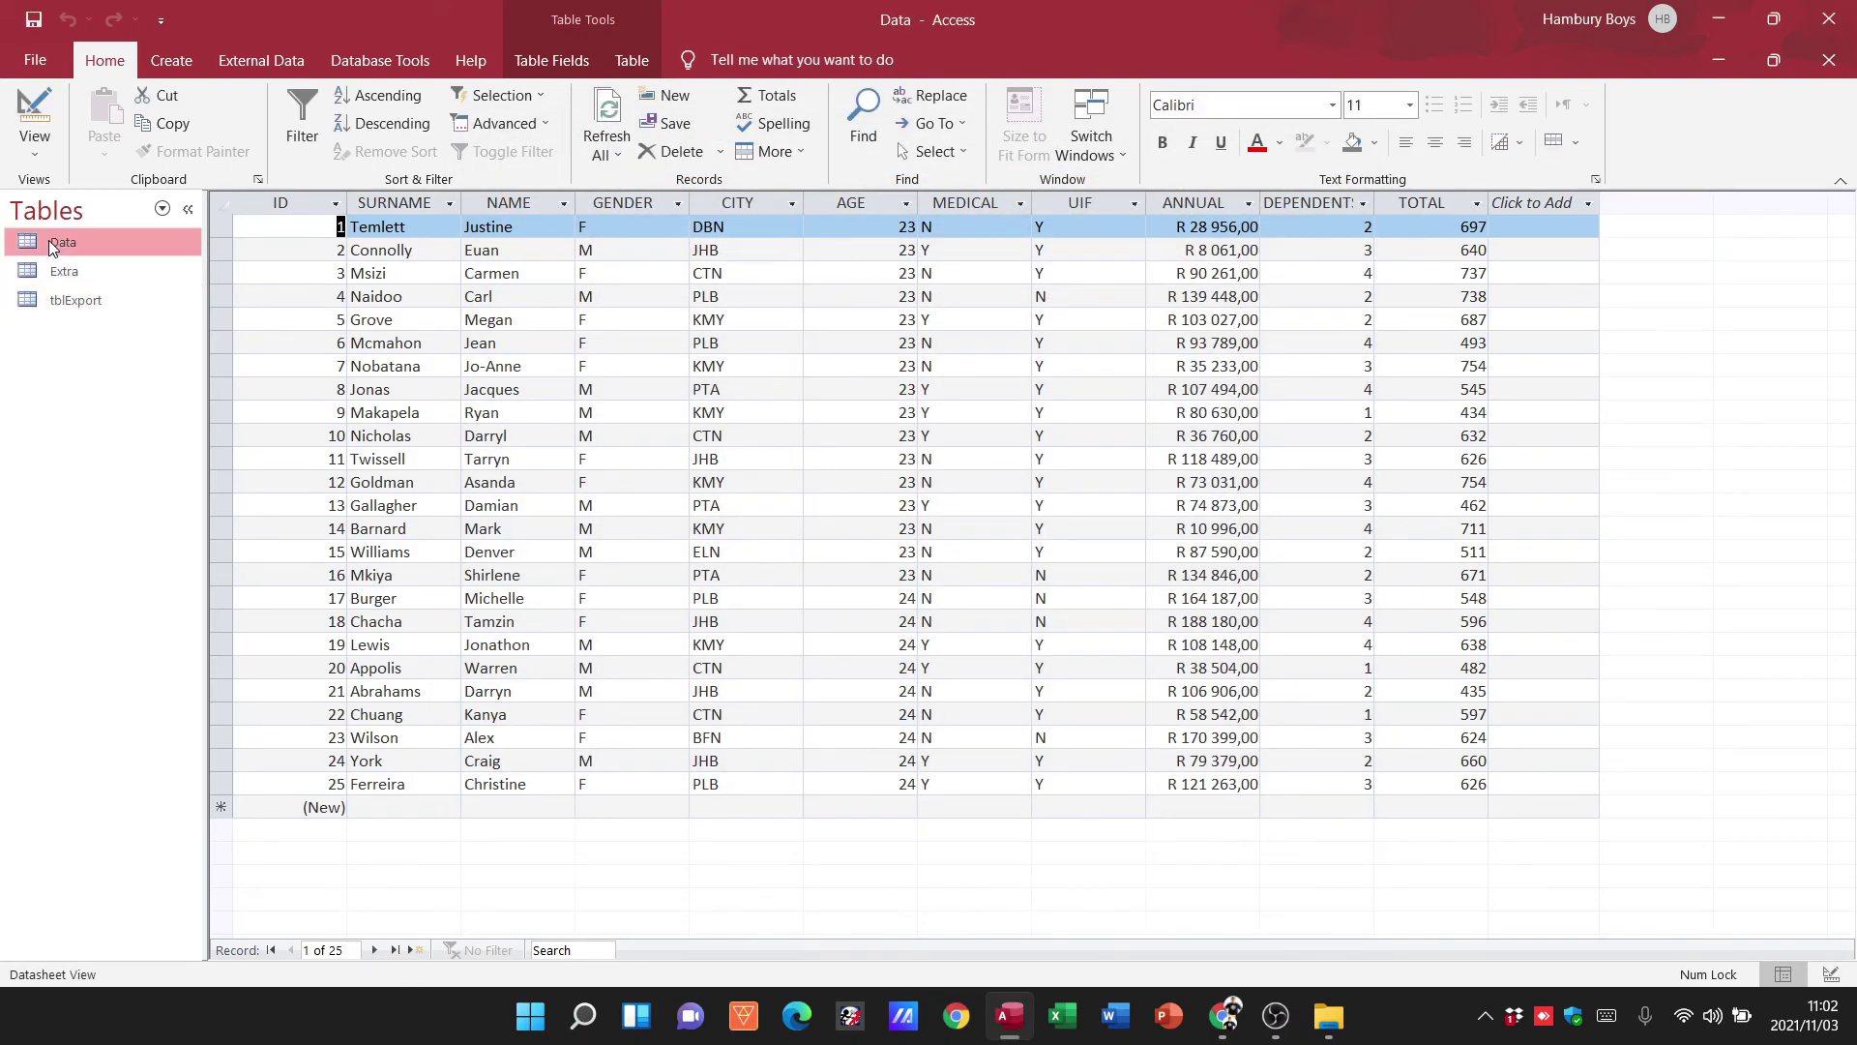
{"action": "double_click", "coordinate": [56, 262]}
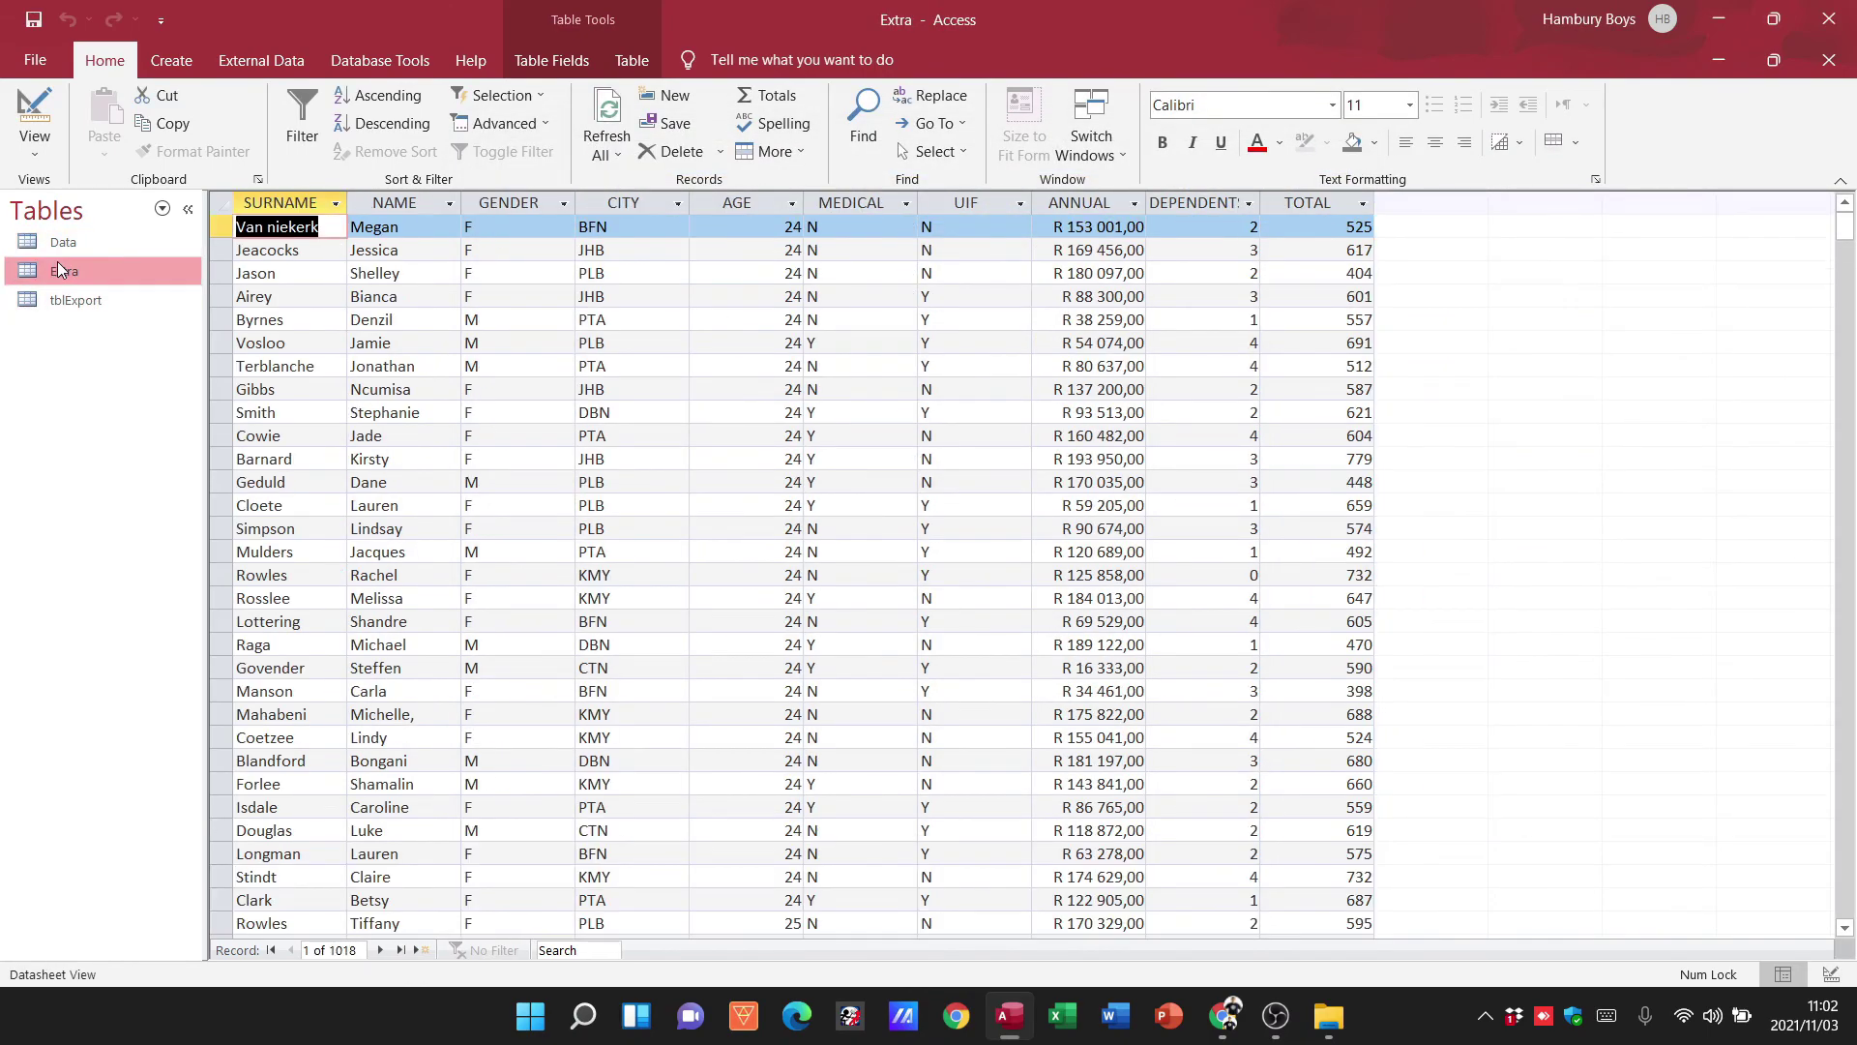